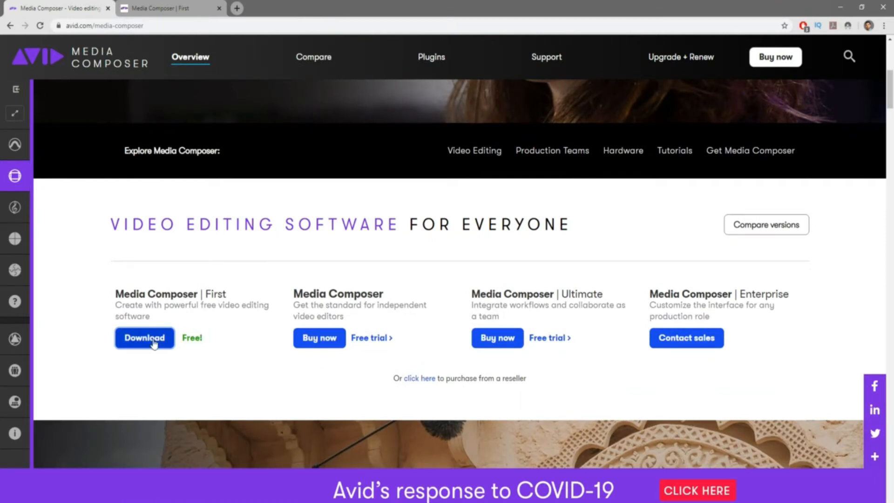
Switch to Avid Link and launch Media Composer | First from the installed products.
{"action": "left_click", "coordinate": [177, 9]}
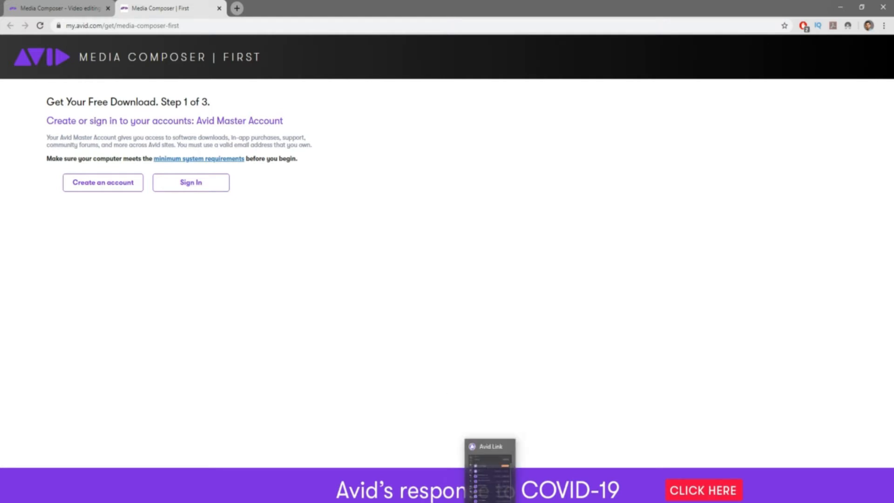
{"action": "left_click", "coordinate": [490, 502]}
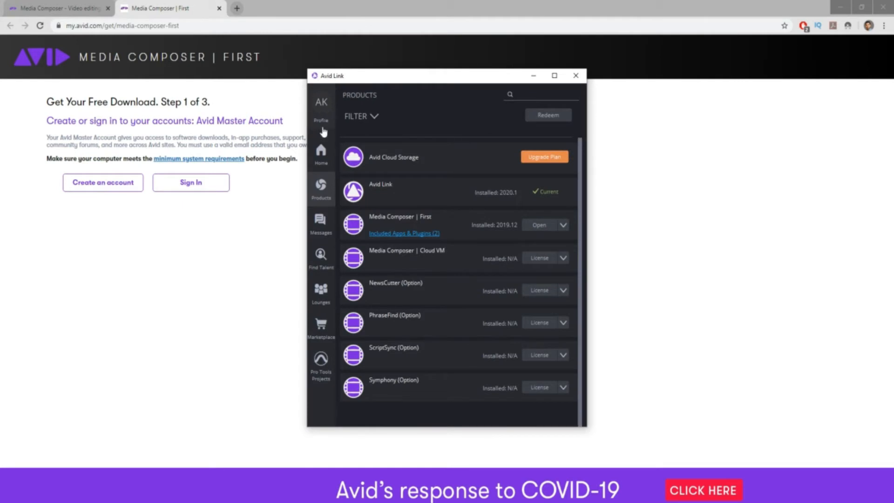
{"action": "left_click", "coordinate": [326, 110]}
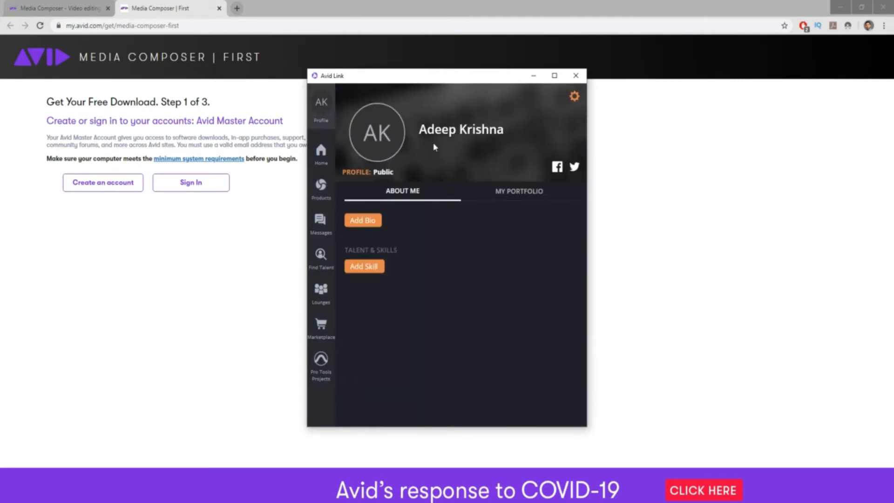
{"action": "left_click", "coordinate": [321, 189]}
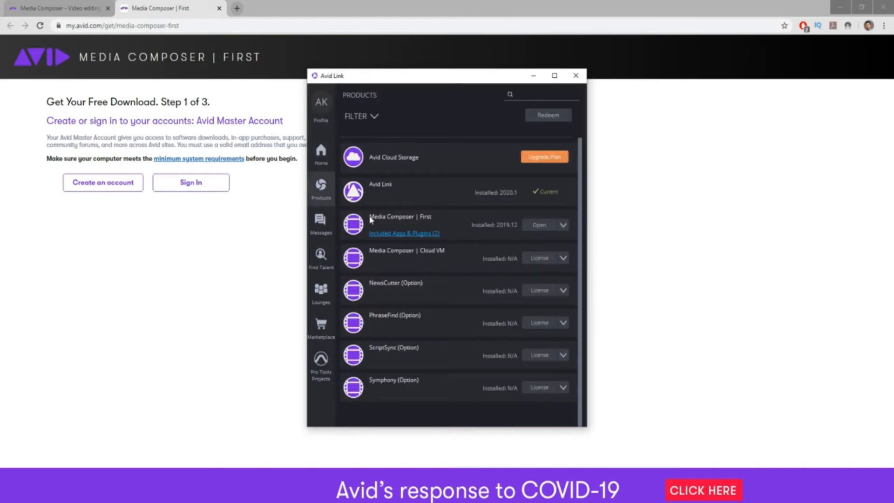
{"action": "left_click", "coordinate": [539, 226]}
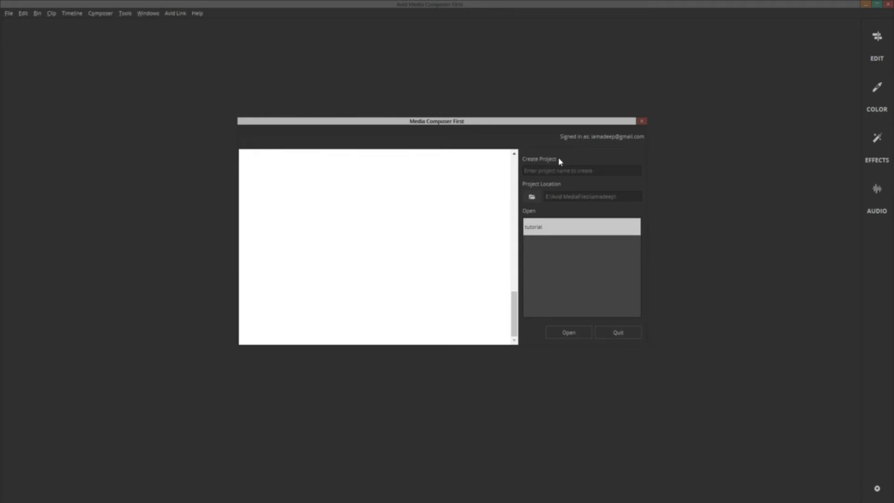
Create a project named "my project" in the default Avid MediaFiles user folder.
{"action": "left_click", "coordinate": [536, 171]}
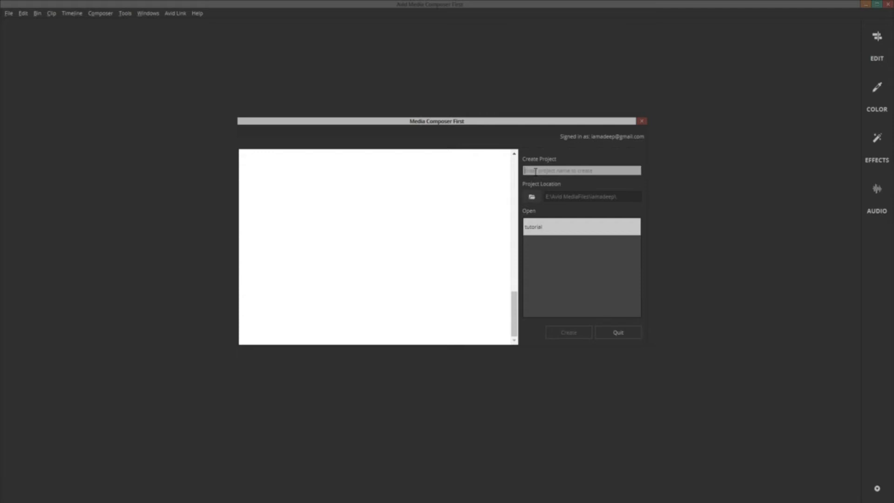
{"action": "type", "text": "my"}
{"action": "left_click", "coordinate": [532, 197]}
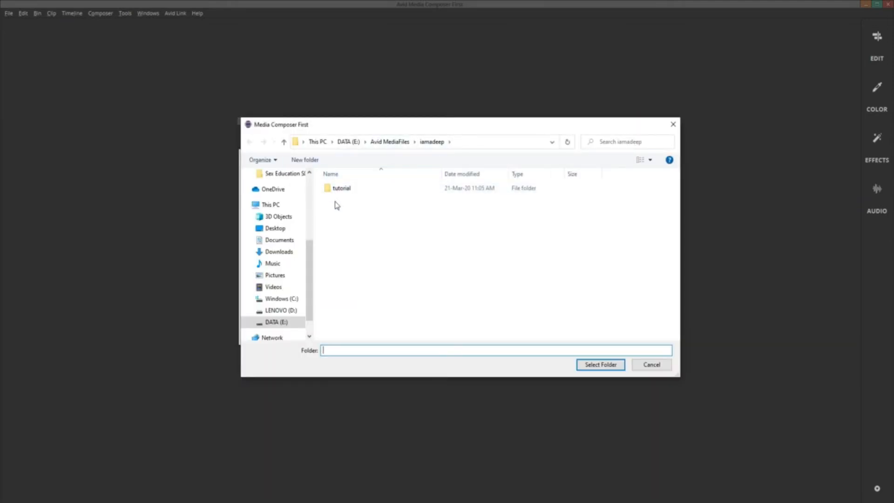
{"action": "left_click", "coordinate": [597, 366]}
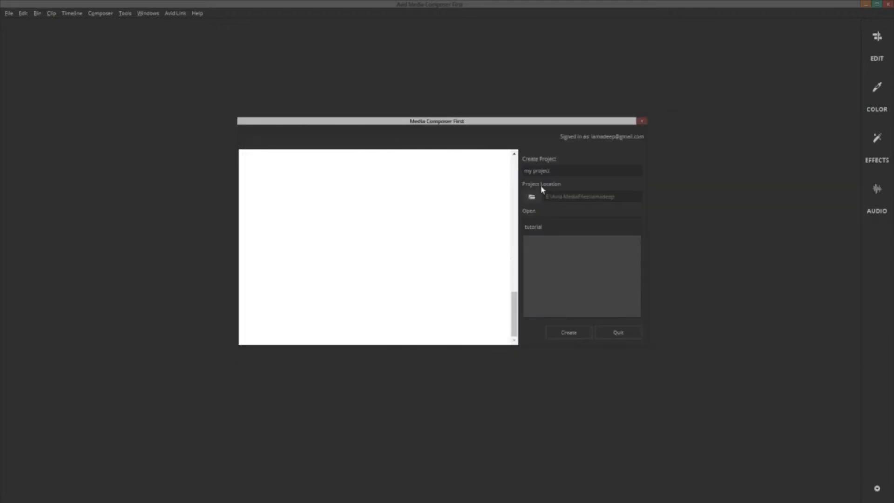
{"action": "left_click", "coordinate": [576, 334]}
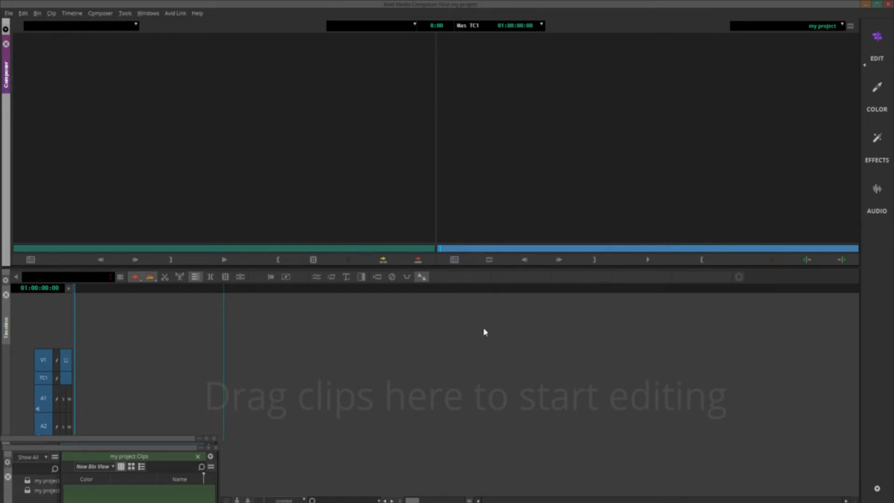
Restore the Edit workspace layout and move the floating Clips bin window over the docked Sequences bin.
{"action": "left_click_drag", "start_coordinate": [115, 450], "coordinate": [120, 77]}
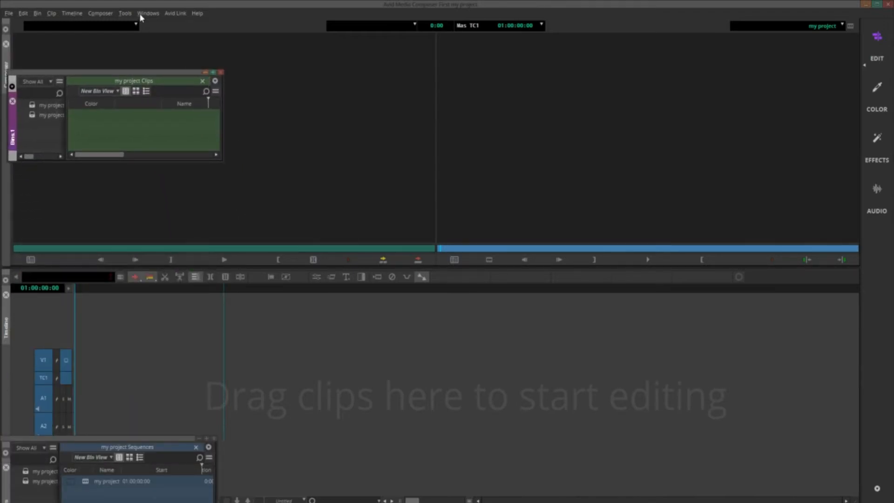
{"action": "left_click", "coordinate": [876, 119]}
{"action": "left_click", "coordinate": [874, 53]}
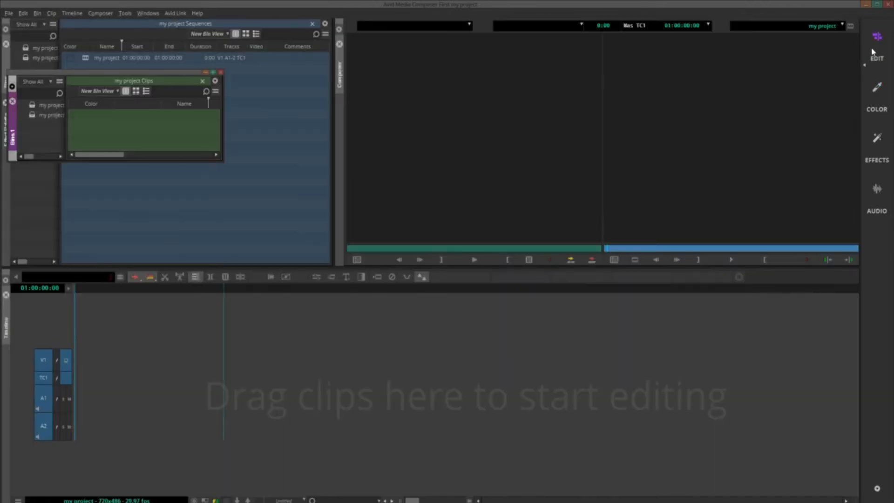
{"action": "left_click", "coordinate": [33, 58]}
{"action": "left_click_drag", "start_coordinate": [104, 26], "coordinate": [128, 34]}
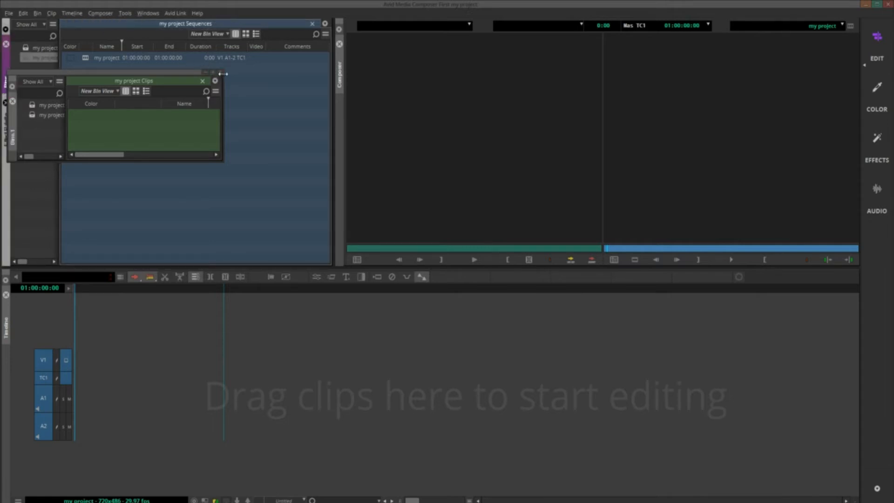
{"action": "left_click_drag", "start_coordinate": [184, 74], "coordinate": [275, 74]}
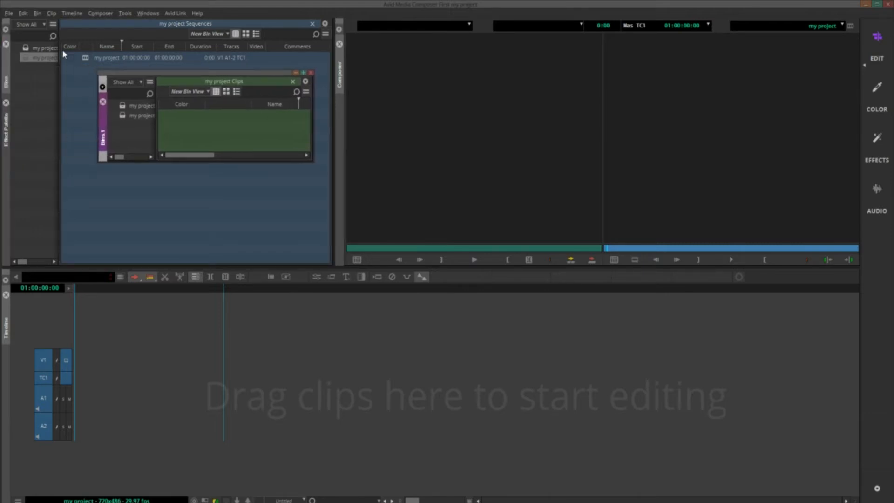
{"action": "left_click", "coordinate": [31, 50]}
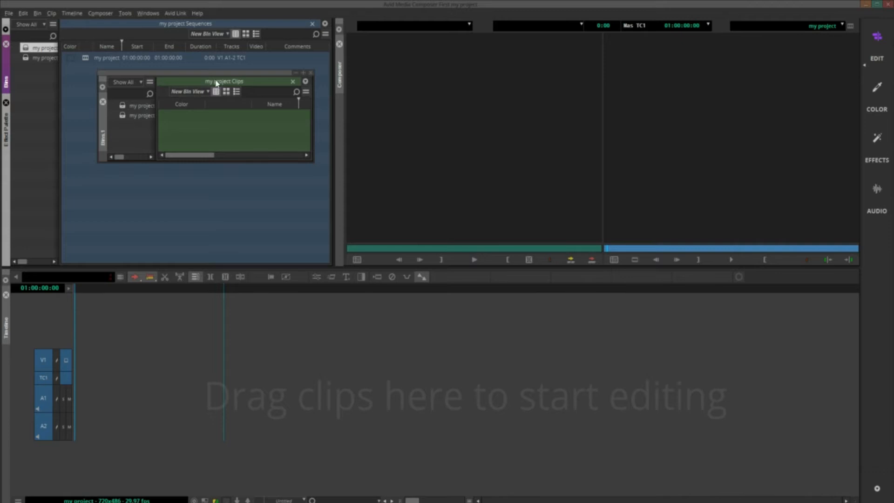
{"action": "left_click", "coordinate": [41, 58]}
{"action": "left_click_drag", "start_coordinate": [70, 24], "coordinate": [46, 24]}
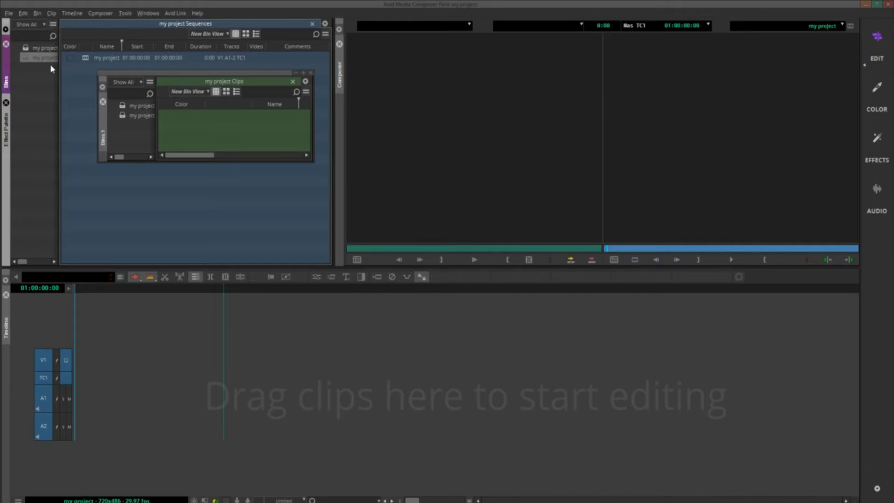
{"action": "left_click", "coordinate": [41, 48]}
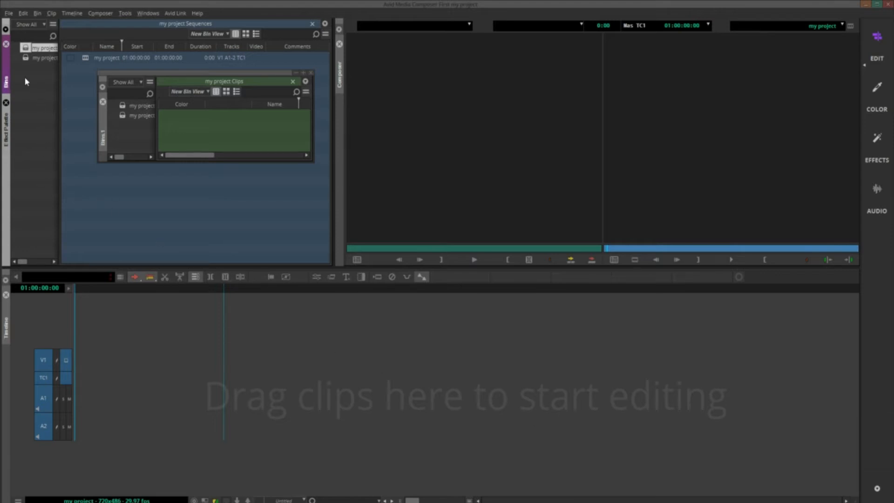
{"action": "left_click", "coordinate": [132, 24]}
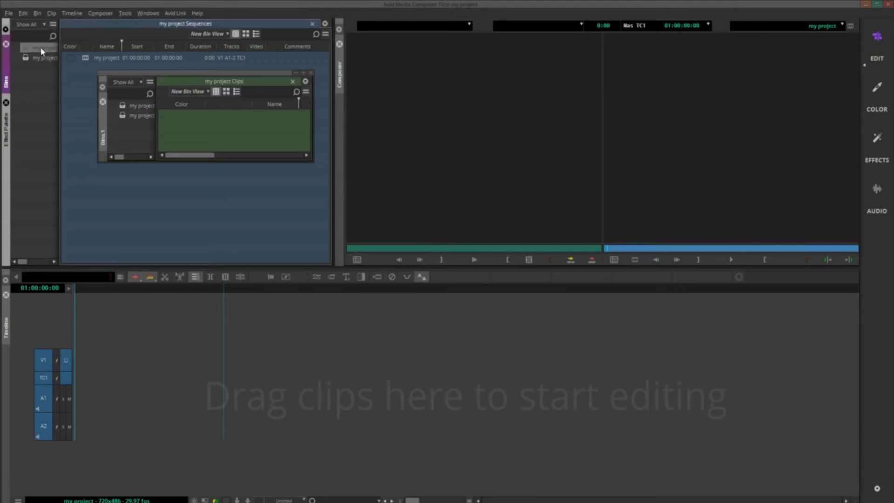
Add a new bin to the project and rename it "video".
{"action": "left_click", "coordinate": [36, 84]}
{"action": "right_click", "coordinate": [36, 80]}
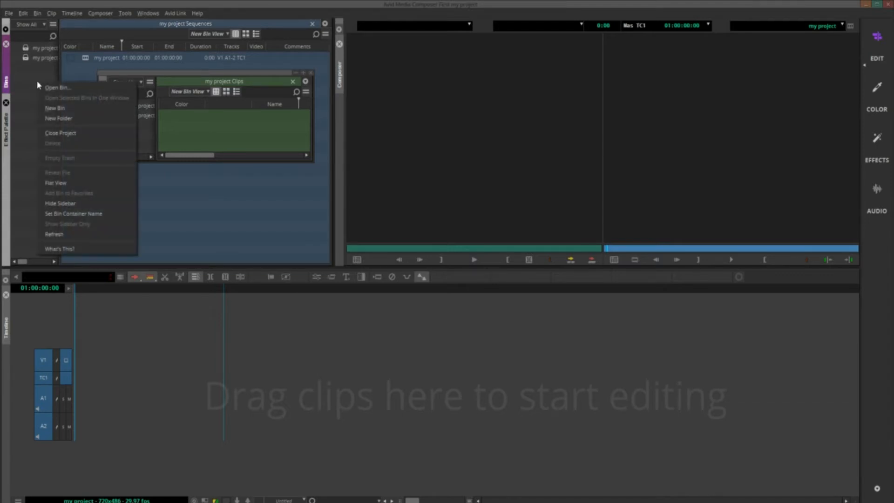
{"action": "left_click", "coordinate": [52, 109]}
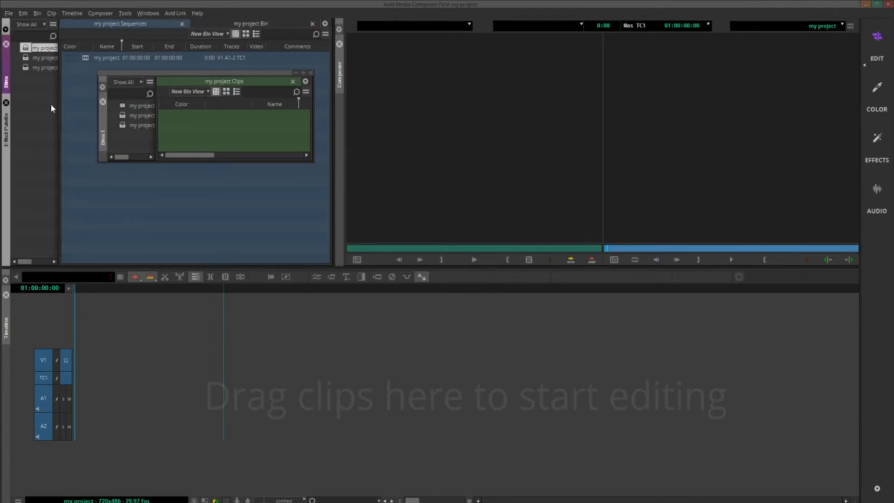
{"action": "left_click", "coordinate": [40, 48]}
{"action": "type", "text": "V"}
{"action": "left_click", "coordinate": [38, 72]}
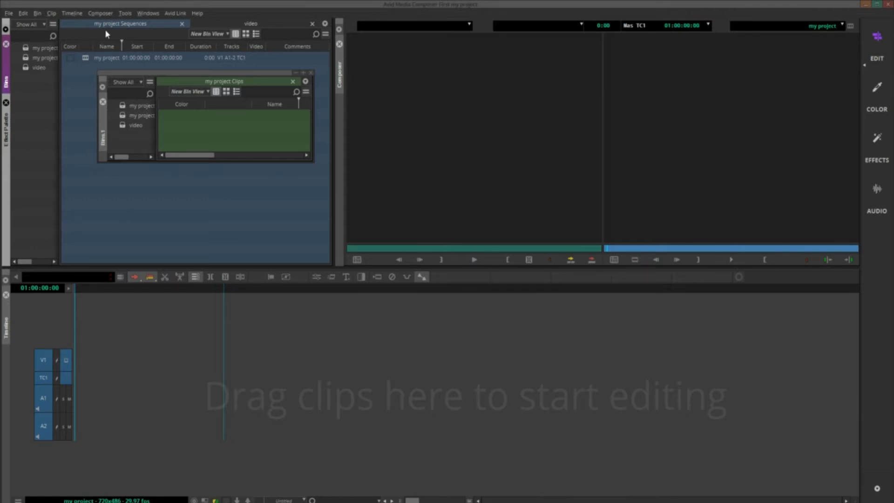
Switch the Sequences bin from text view to script view.
{"action": "left_click", "coordinate": [246, 34]}
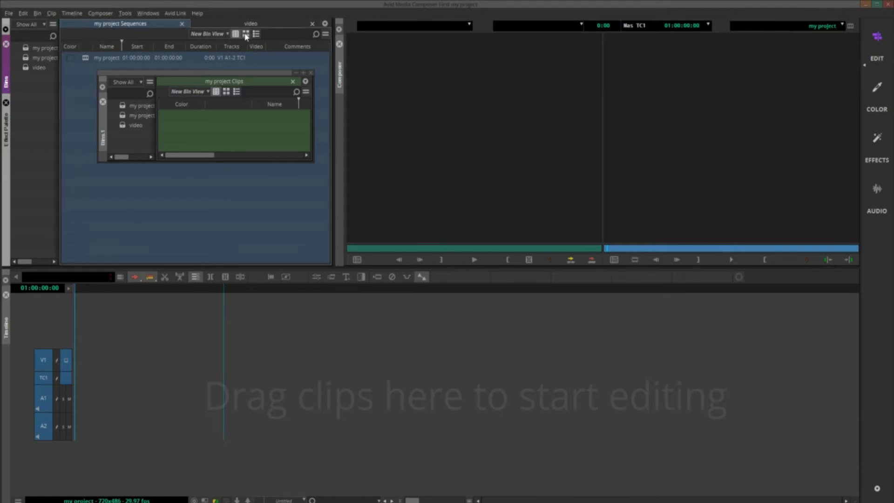
{"action": "left_click", "coordinate": [255, 34]}
Move the floating Clips bin window lower and enlarge it, widening its sidebar to show the full bin names.
{"action": "left_click_drag", "start_coordinate": [244, 74], "coordinate": [234, 227]}
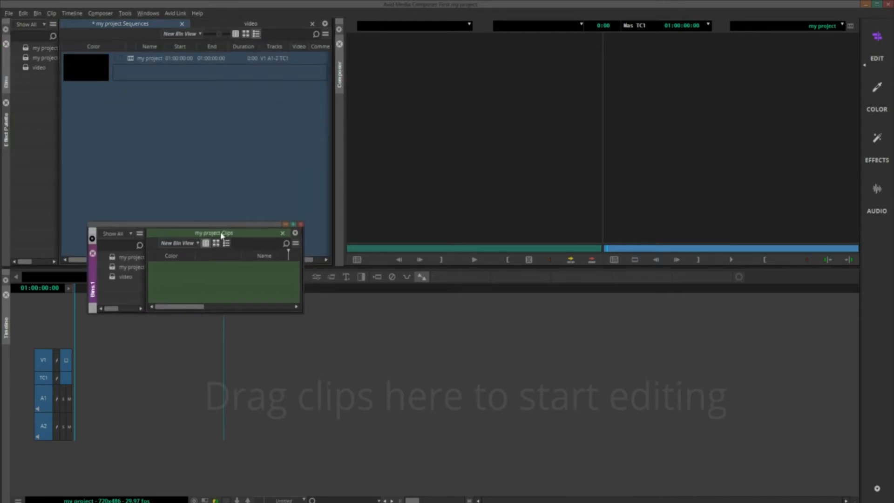
{"action": "left_click_drag", "start_coordinate": [303, 317], "coordinate": [370, 392]}
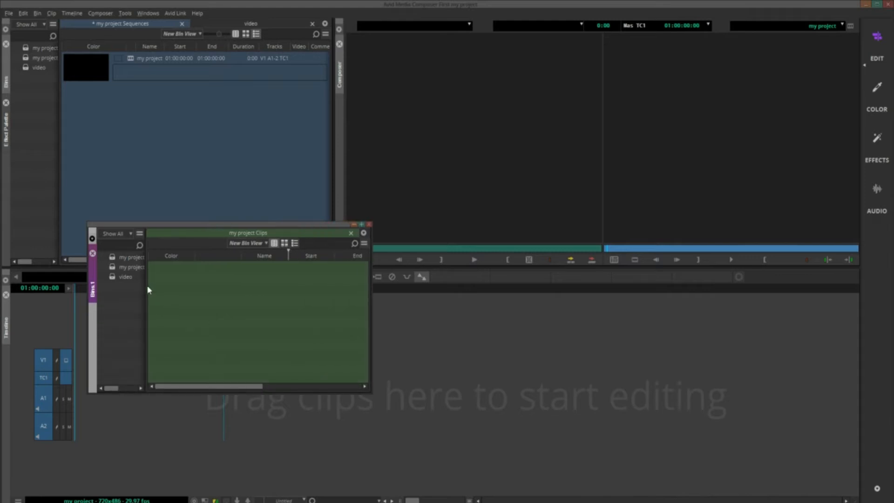
{"action": "left_click_drag", "start_coordinate": [147, 289], "coordinate": [203, 289]}
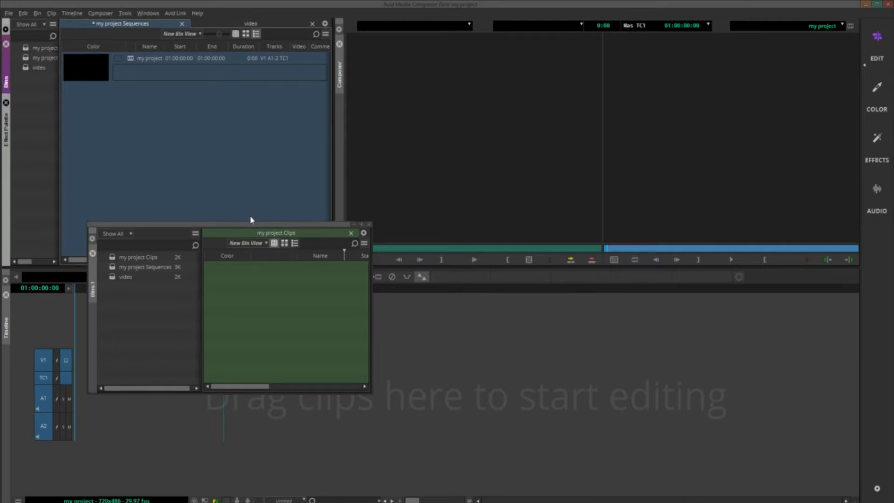
{"action": "left_click", "coordinate": [285, 243]}
{"action": "left_click", "coordinate": [279, 245]}
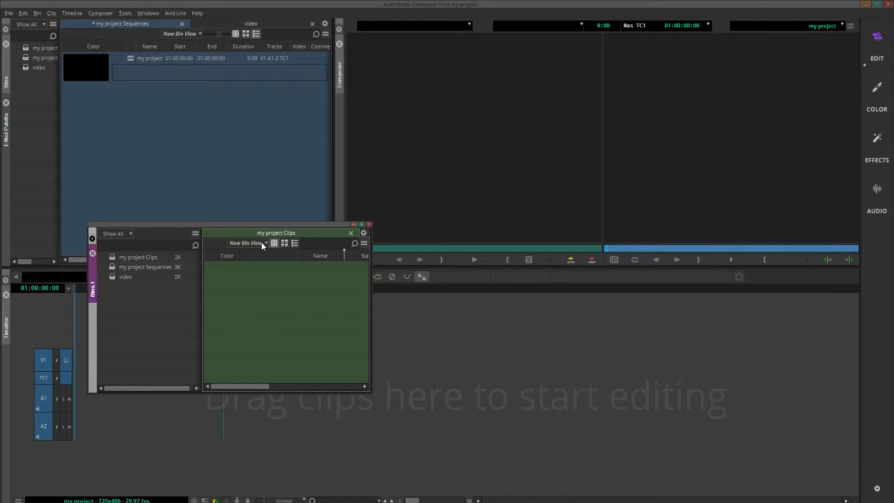
{"action": "left_click", "coordinate": [119, 234]}
{"action": "left_click", "coordinate": [117, 243]}
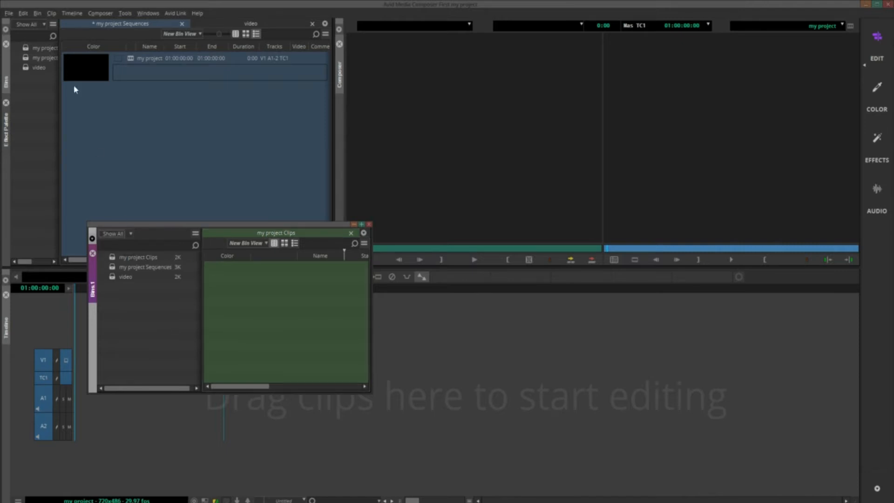
{"action": "left_click", "coordinate": [230, 24]}
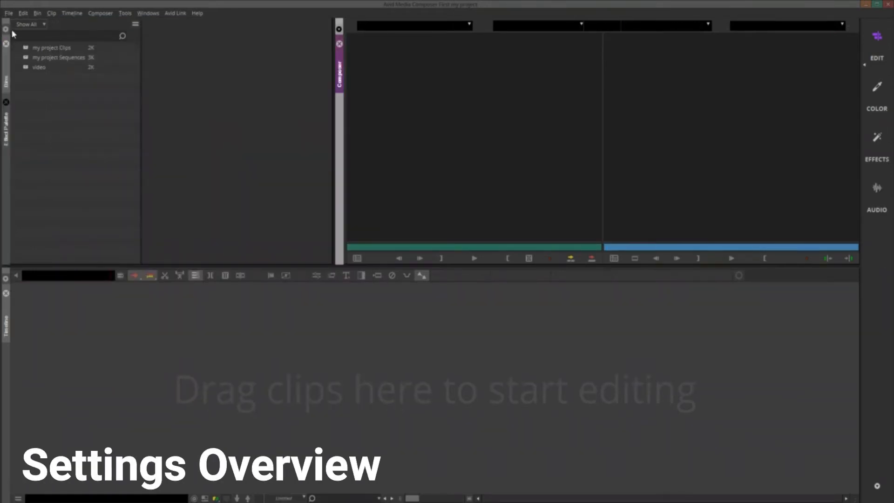
Open the project settings and review the user Audio Ducking options without saving any changes.
{"action": "left_click", "coordinate": [8, 14]}
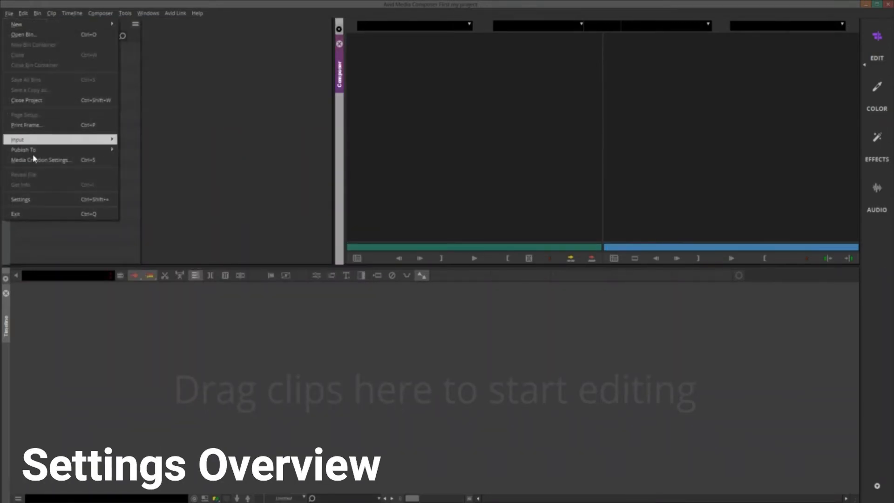
{"action": "left_click", "coordinate": [39, 202]}
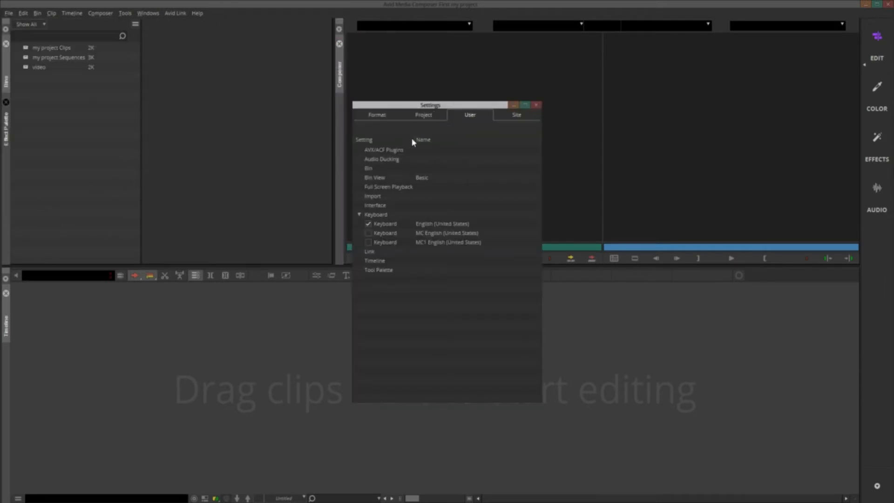
{"action": "double_click", "coordinate": [377, 160]}
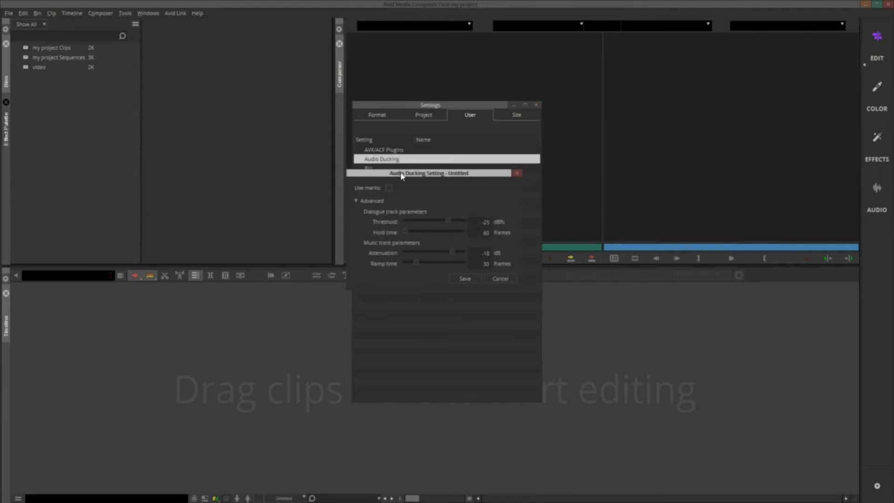
{"action": "left_click_drag", "start_coordinate": [406, 178], "coordinate": [425, 167]}
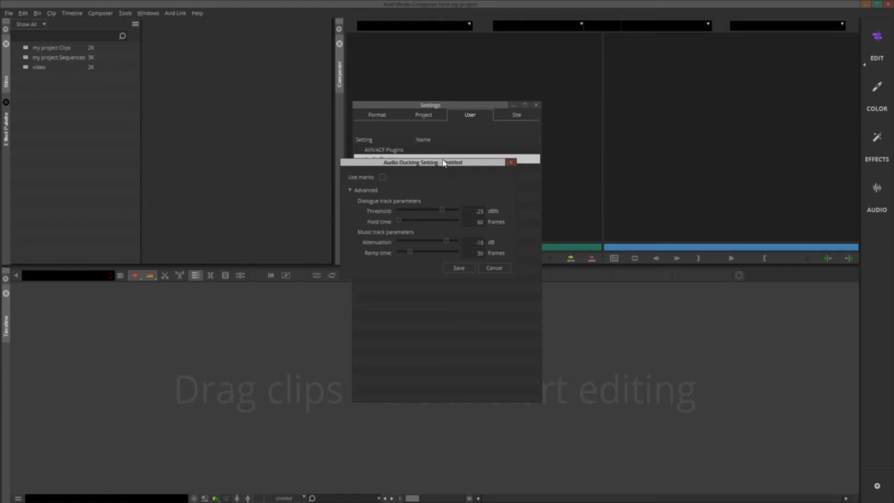
{"action": "left_click_drag", "start_coordinate": [446, 168], "coordinate": [440, 161]}
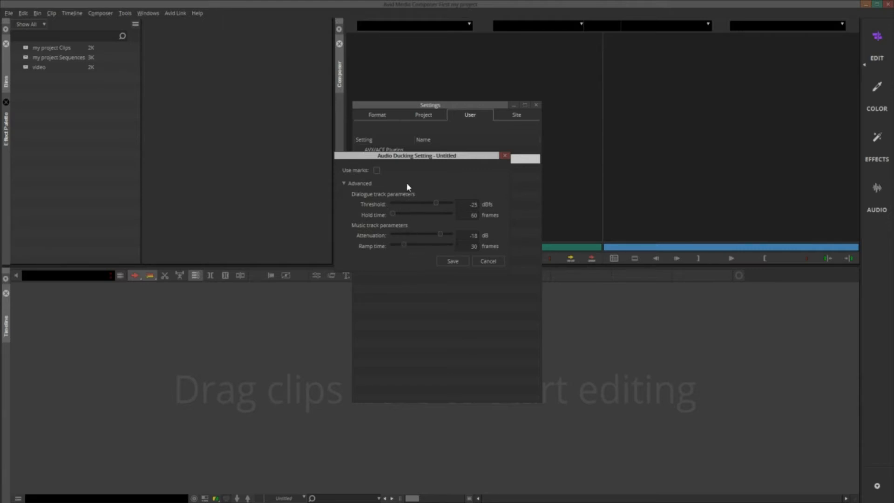
{"action": "left_click", "coordinate": [492, 264]}
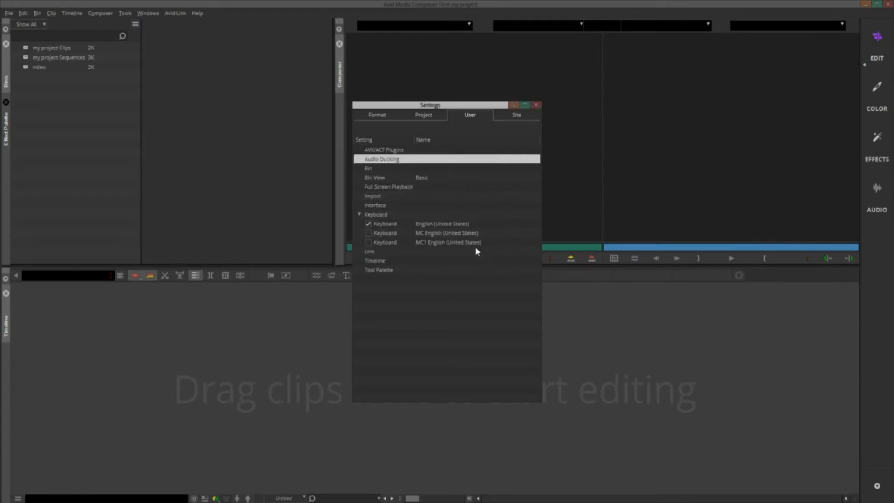
Open the user Bin settings and set the auto-save interval to 5 minutes.
{"action": "left_click", "coordinate": [369, 170]}
{"action": "double_click", "coordinate": [369, 170]}
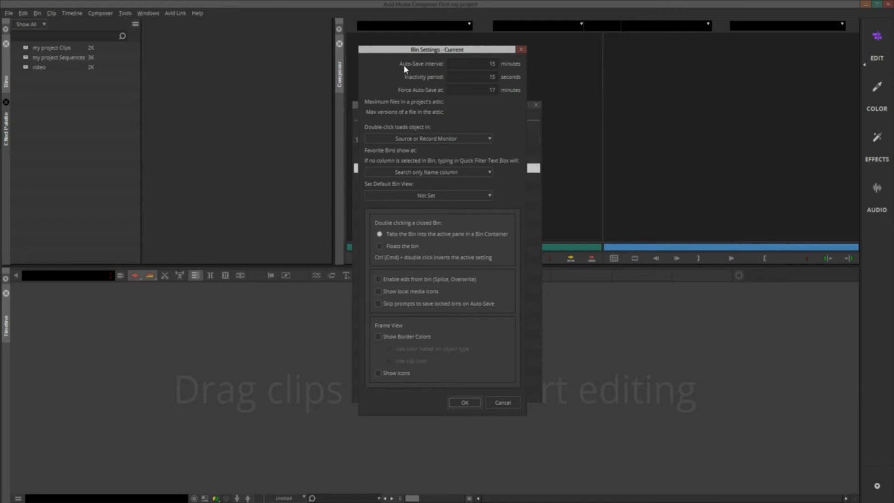
{"action": "double_click", "coordinate": [491, 65]}
{"action": "type", "text": "5"}
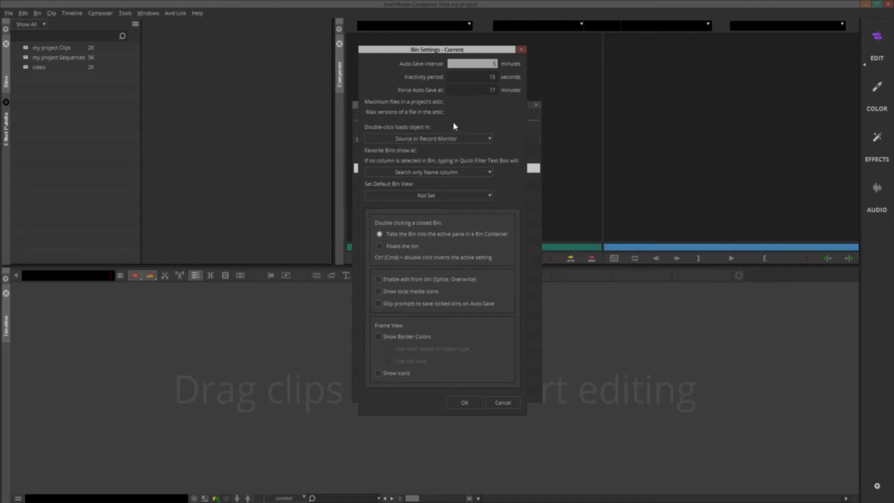
Close the Bin settings and review the column selection of the Basic bin view without saving changes.
{"action": "left_click_drag", "start_coordinate": [440, 55], "coordinate": [426, 56]}
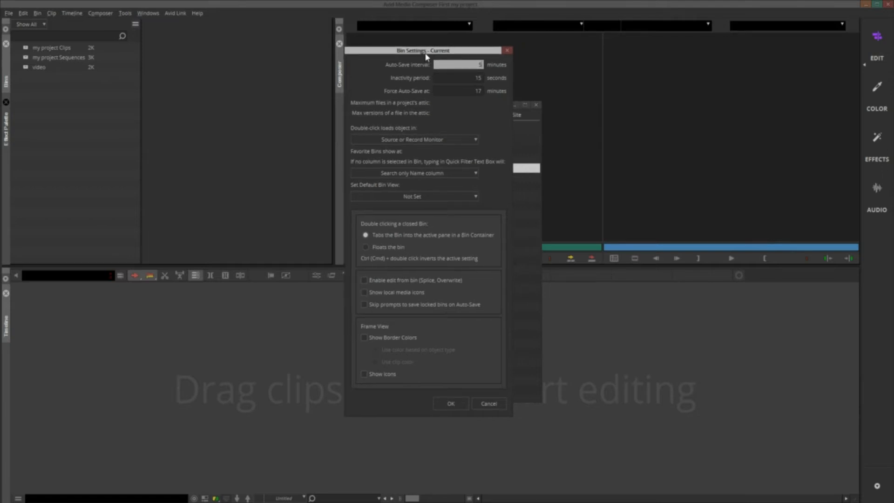
{"action": "left_click", "coordinate": [509, 54]}
{"action": "left_click", "coordinate": [380, 182]}
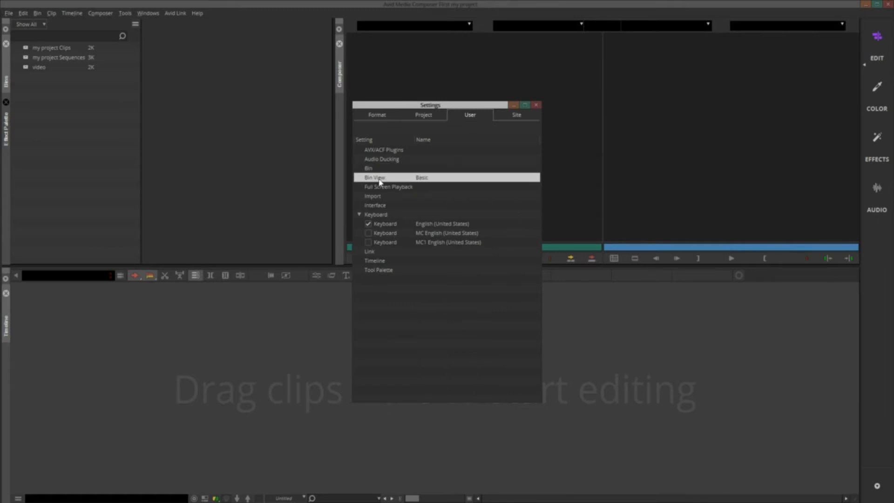
{"action": "double_click", "coordinate": [380, 181]}
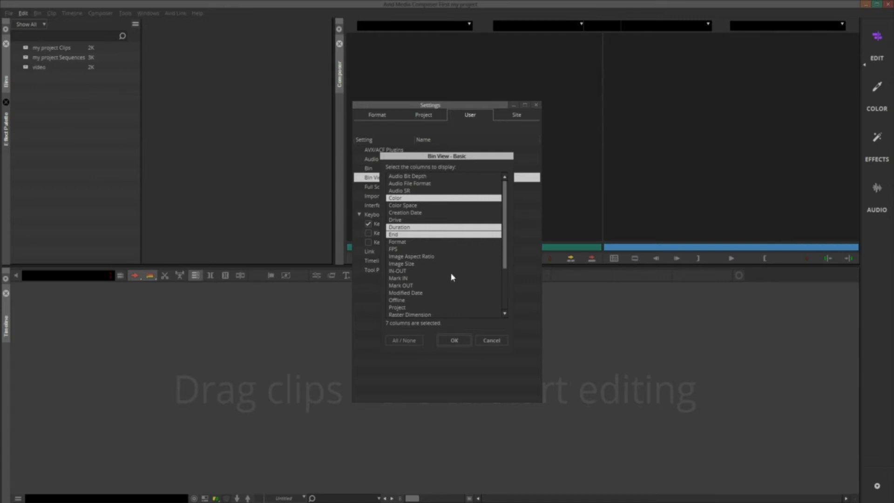
{"action": "left_click", "coordinate": [491, 345]}
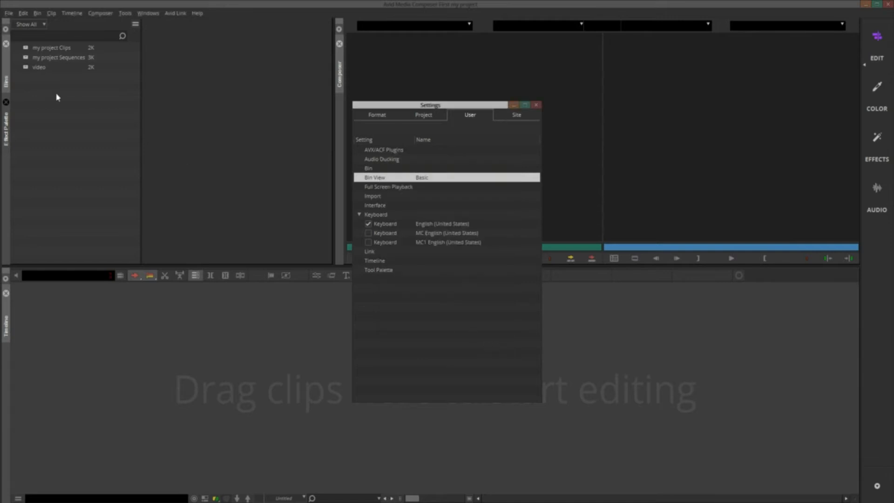
{"action": "left_click", "coordinate": [38, 68]}
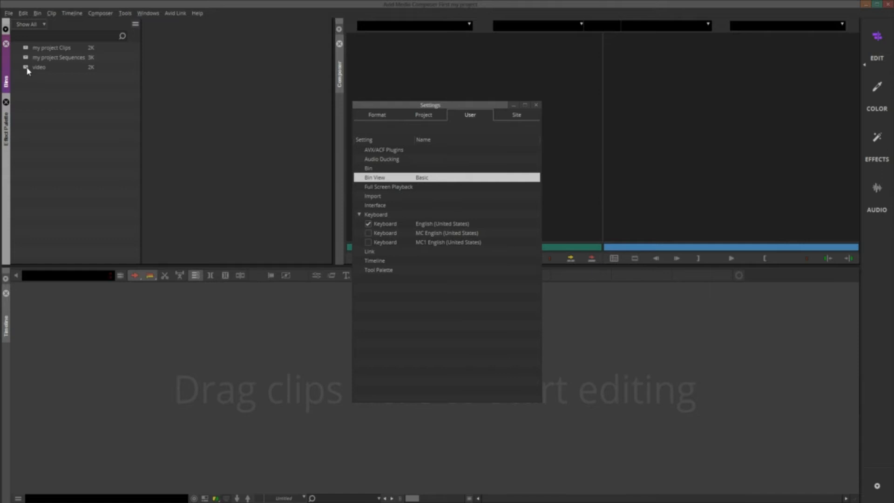
{"action": "double_click", "coordinate": [27, 68]}
{"action": "left_click_drag", "start_coordinate": [267, 24], "coordinate": [223, 32]}
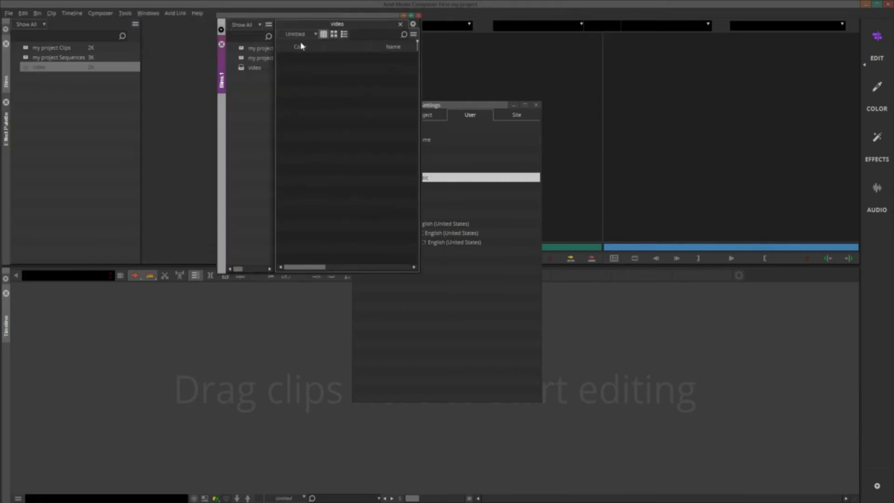
{"action": "left_click_drag", "start_coordinate": [339, 20], "coordinate": [246, 32]}
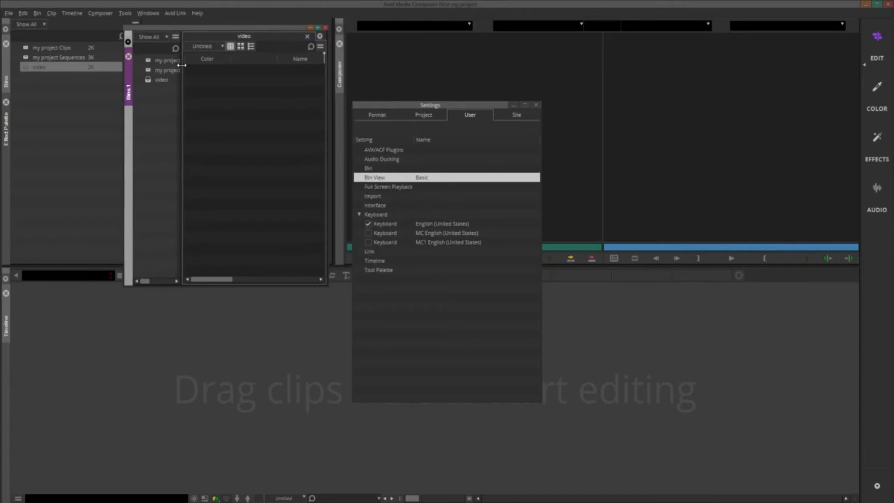
{"action": "left_click_drag", "start_coordinate": [182, 66], "coordinate": [220, 70]}
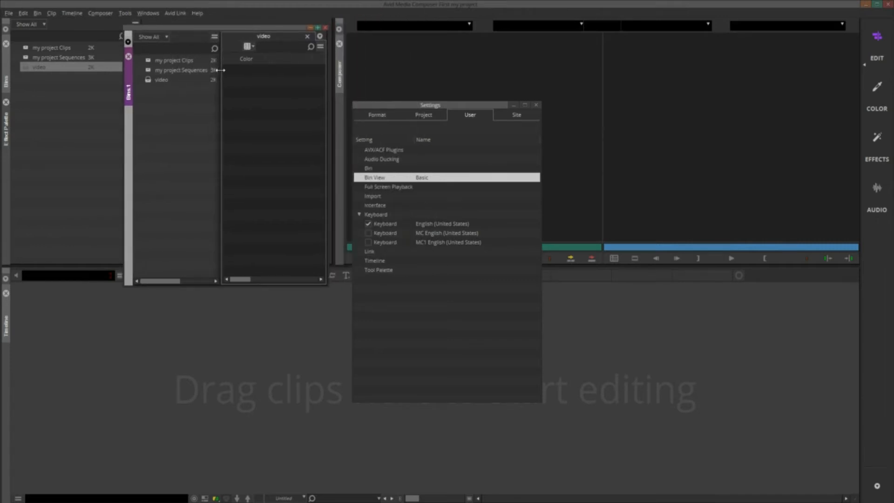
{"action": "left_click", "coordinate": [129, 56]}
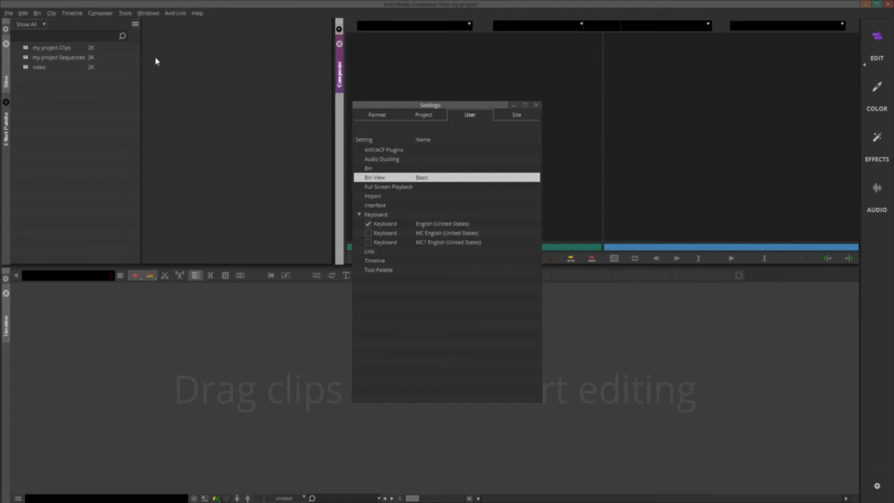
Open the video bin docked beside the bin list, try its script and frame views, and return it to text view.
{"action": "double_click", "coordinate": [25, 68]}
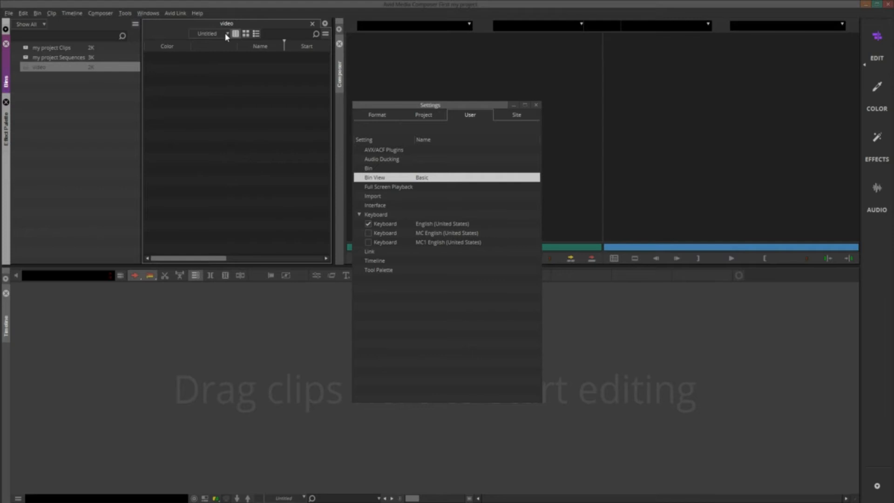
{"action": "left_click", "coordinate": [255, 35]}
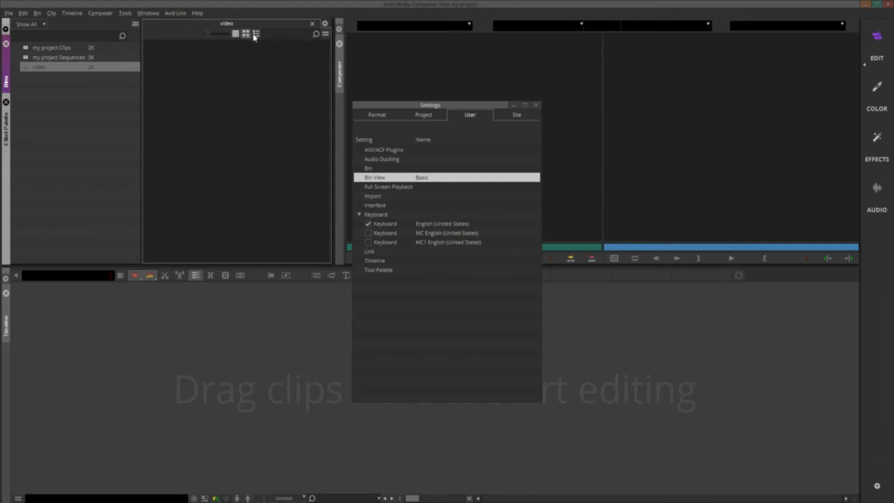
{"action": "left_click", "coordinate": [236, 34]}
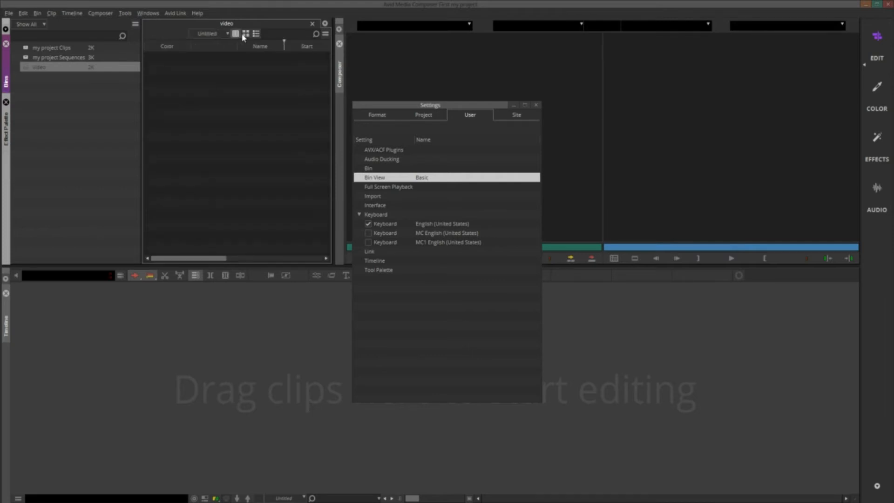
{"action": "left_click", "coordinate": [246, 34]}
{"action": "left_click", "coordinate": [236, 35]}
Review the Image and Audio options of the user Import settings, including the frame import duration, without saving changes.
{"action": "left_click", "coordinate": [376, 197]}
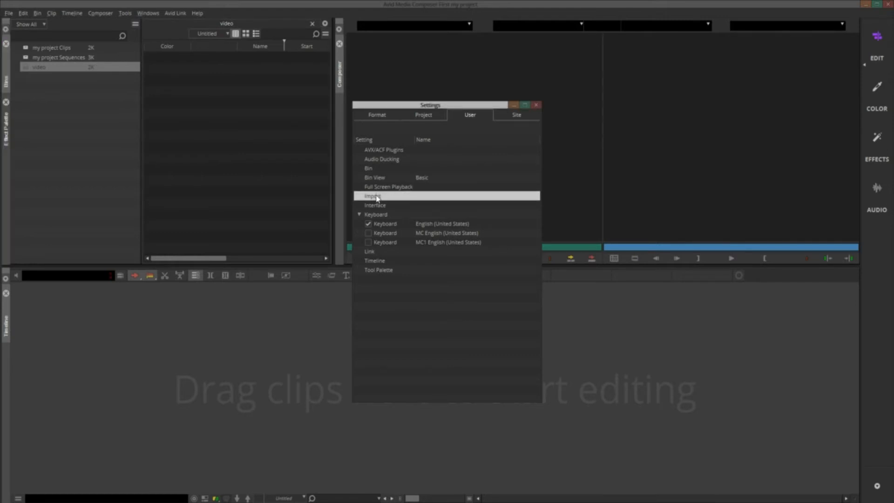
{"action": "double_click", "coordinate": [377, 198]}
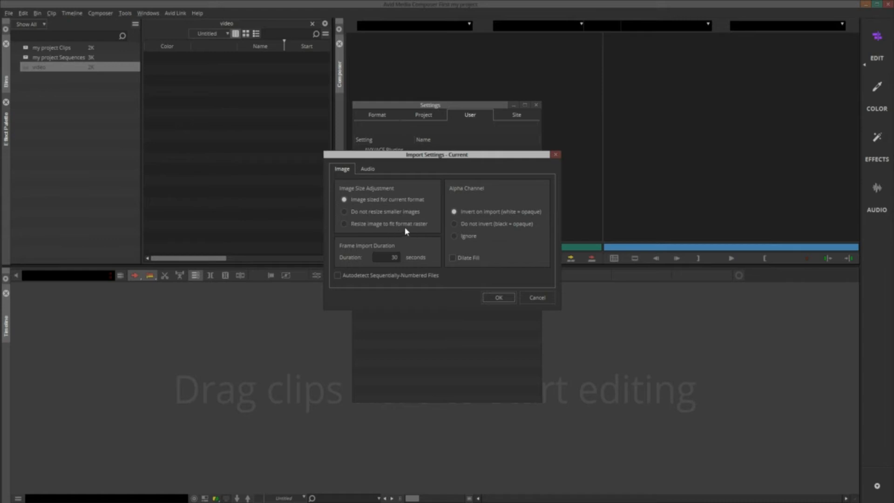
{"action": "left_click", "coordinate": [368, 169]}
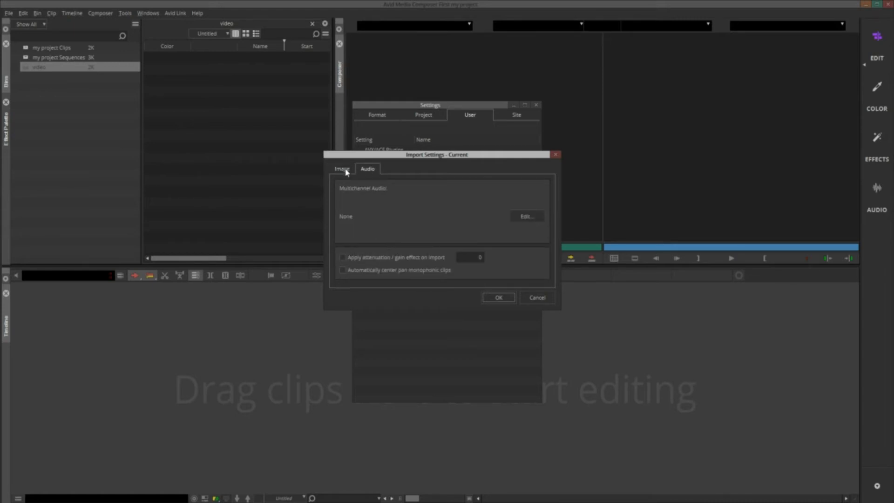
{"action": "left_click", "coordinate": [346, 171]}
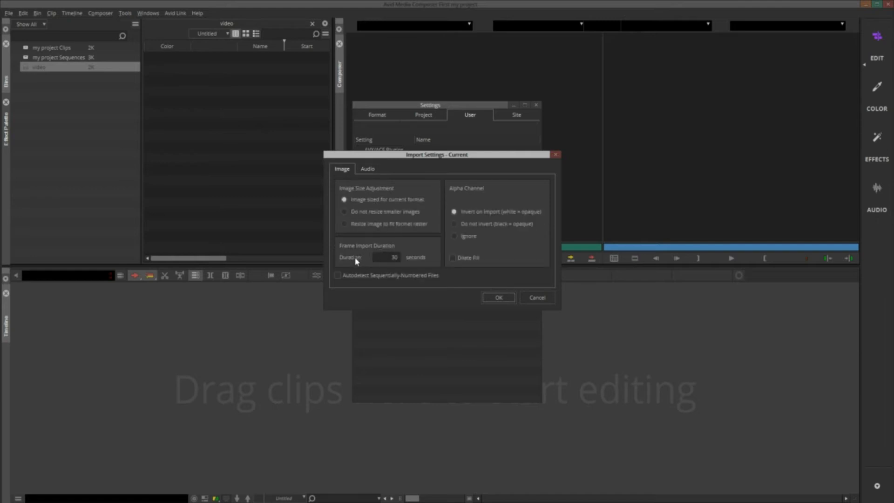
{"action": "double_click", "coordinate": [392, 259]}
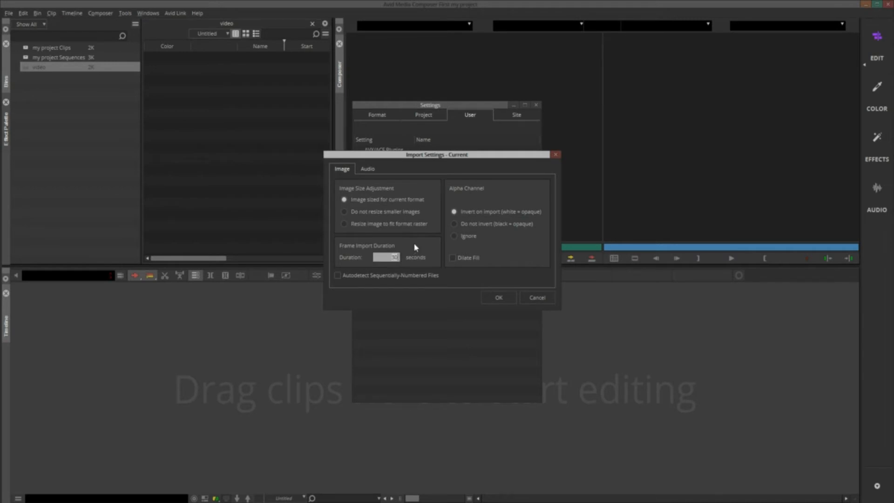
{"action": "left_click", "coordinate": [537, 298]}
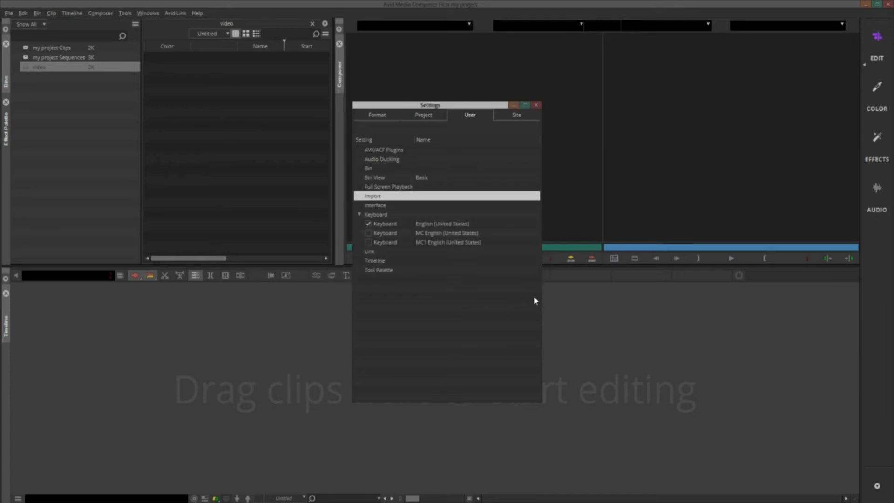
Review the General and Timeline & Viewers options of the user Interface settings without saving changes.
{"action": "double_click", "coordinate": [377, 207]}
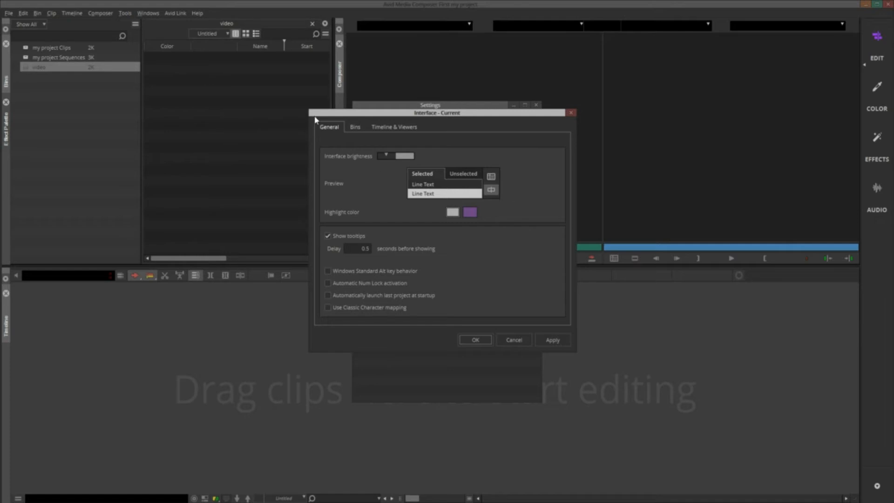
{"action": "left_click", "coordinate": [390, 130]}
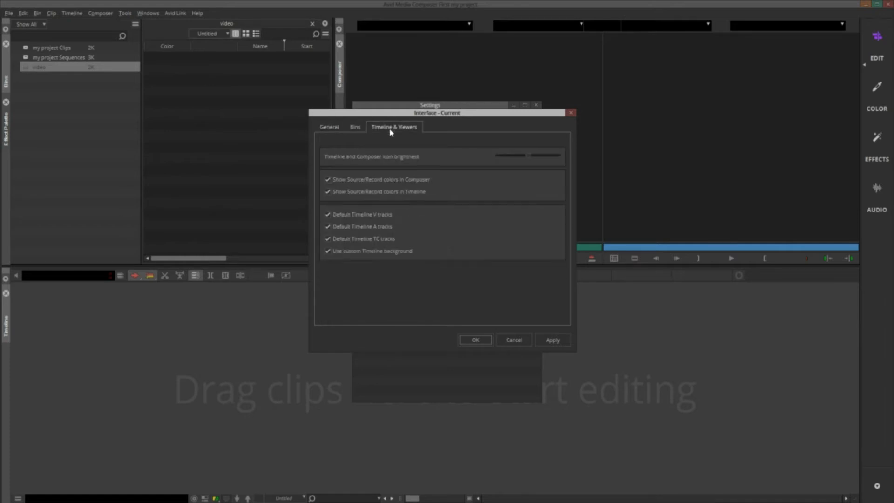
{"action": "left_click", "coordinate": [333, 128]}
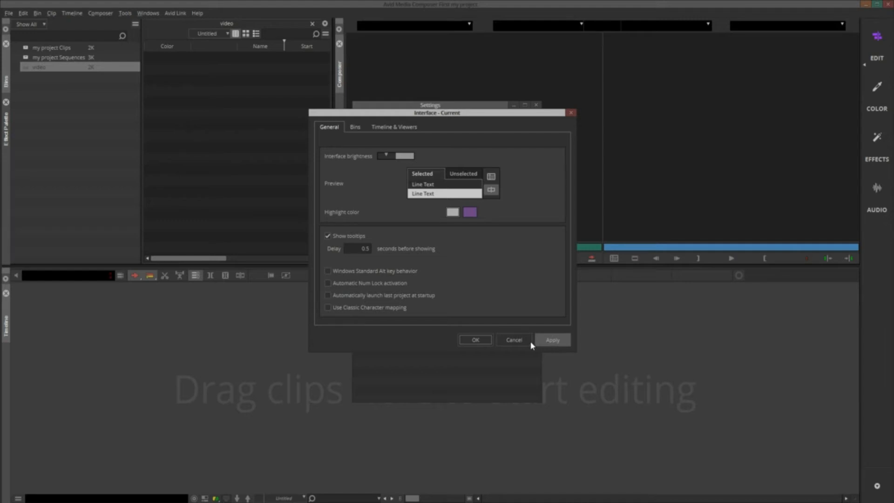
{"action": "left_click", "coordinate": [515, 340]}
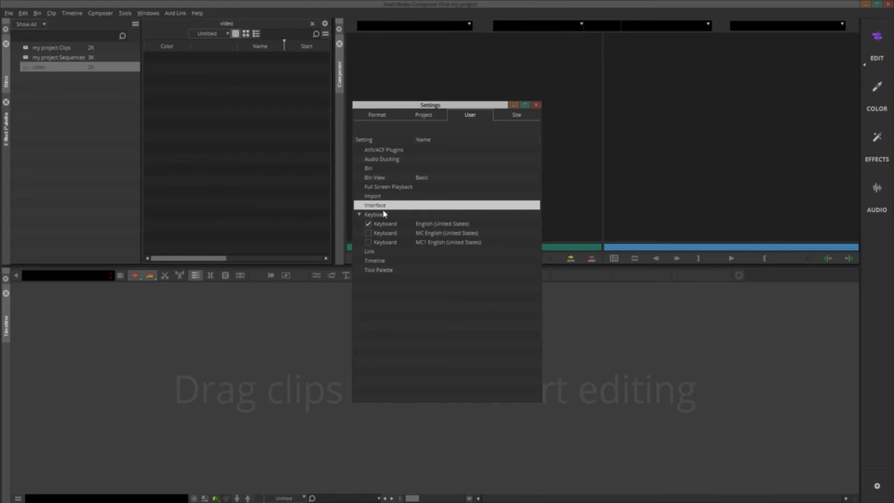
Review the project's Media Creation video resolutions and target drive without saving changes, and check the Format settings.
{"action": "left_click", "coordinate": [426, 115]}
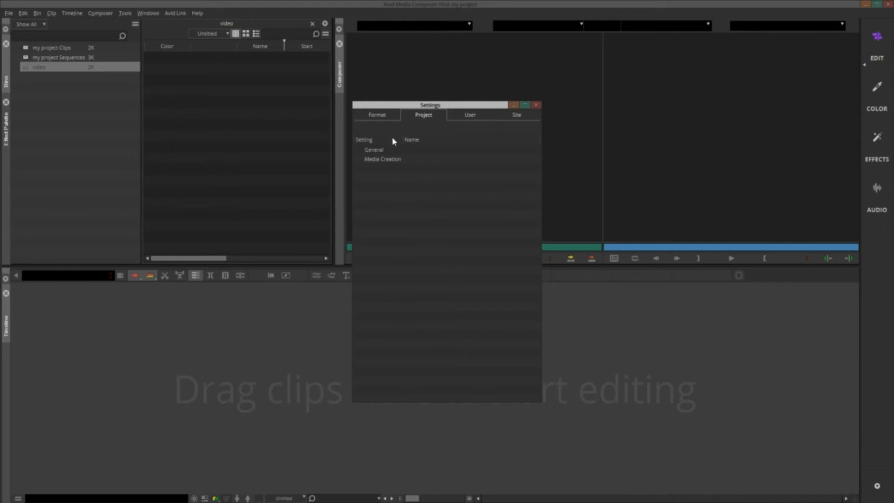
{"action": "double_click", "coordinate": [380, 159]}
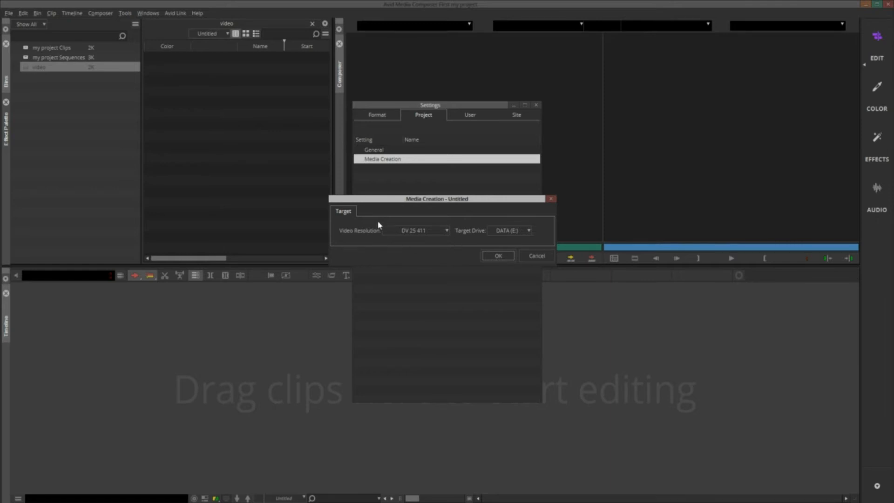
{"action": "left_click", "coordinate": [446, 231]}
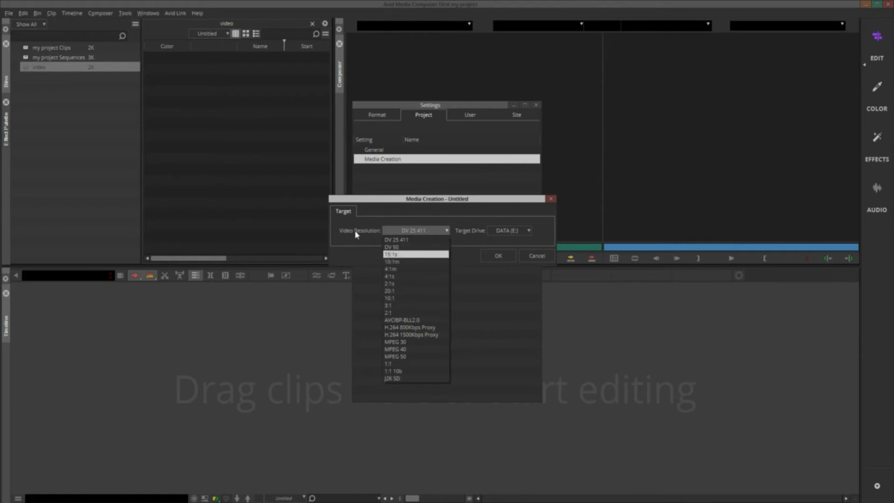
{"action": "left_click", "coordinate": [344, 221]}
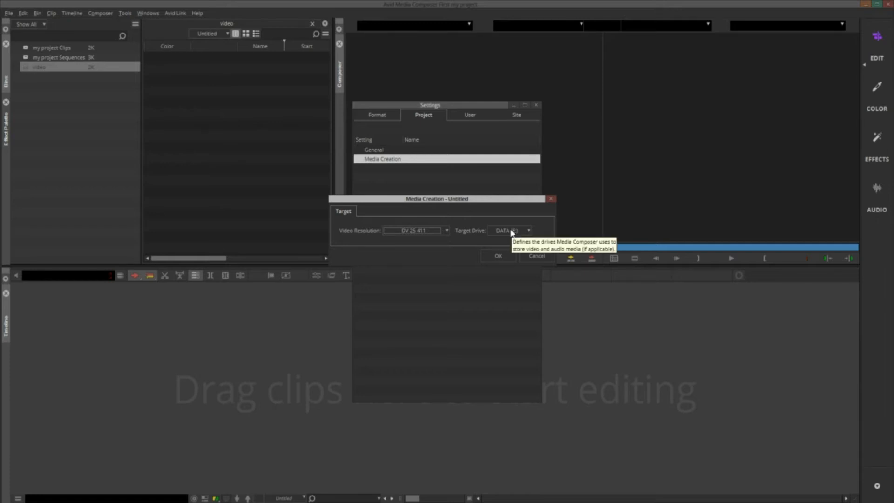
{"action": "left_click", "coordinate": [537, 257]}
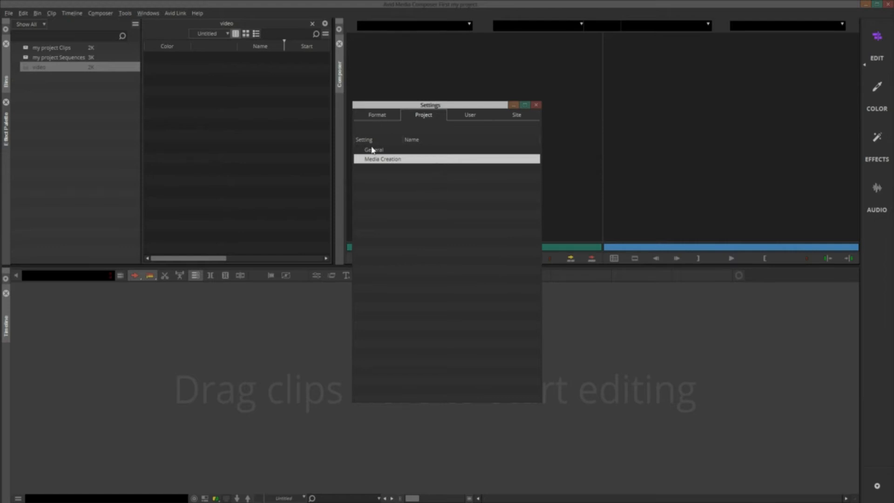
{"action": "left_click", "coordinate": [379, 118]}
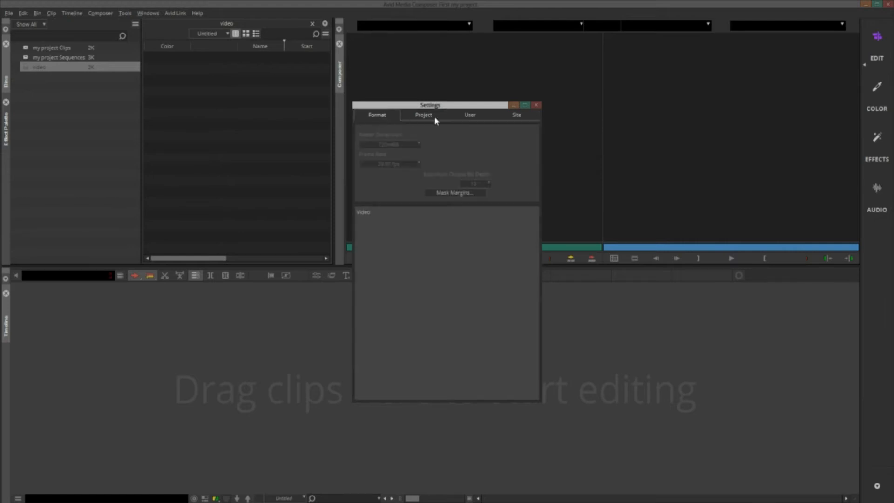
Open the English (United States) keyboard layout from the user settings, place it over the Settings window, and open the Command Palette.
{"action": "left_click", "coordinate": [471, 117]}
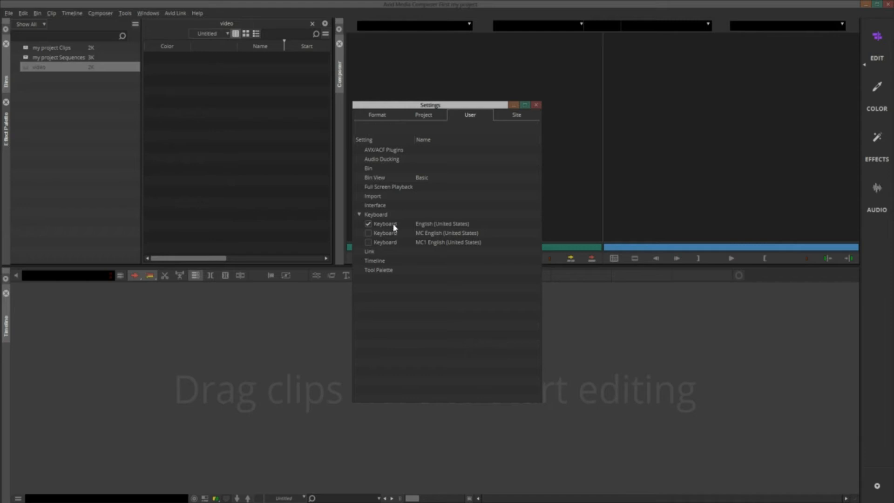
{"action": "left_click", "coordinate": [428, 226]}
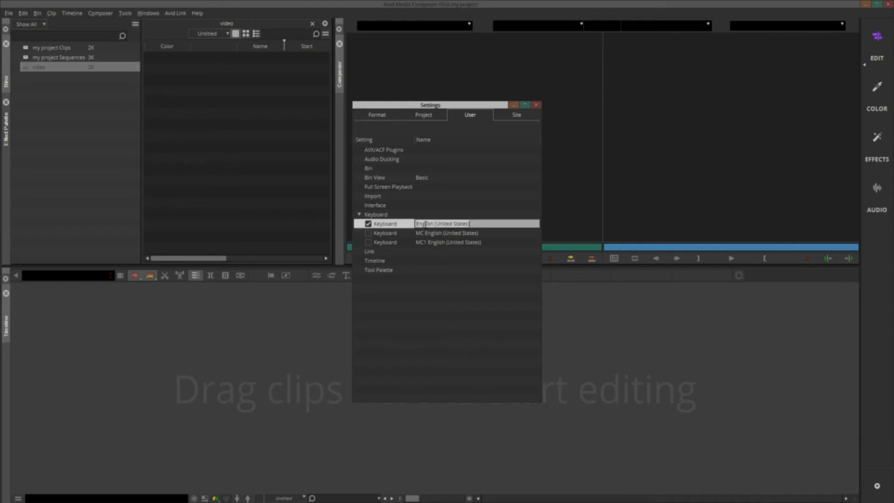
{"action": "double_click", "coordinate": [390, 226]}
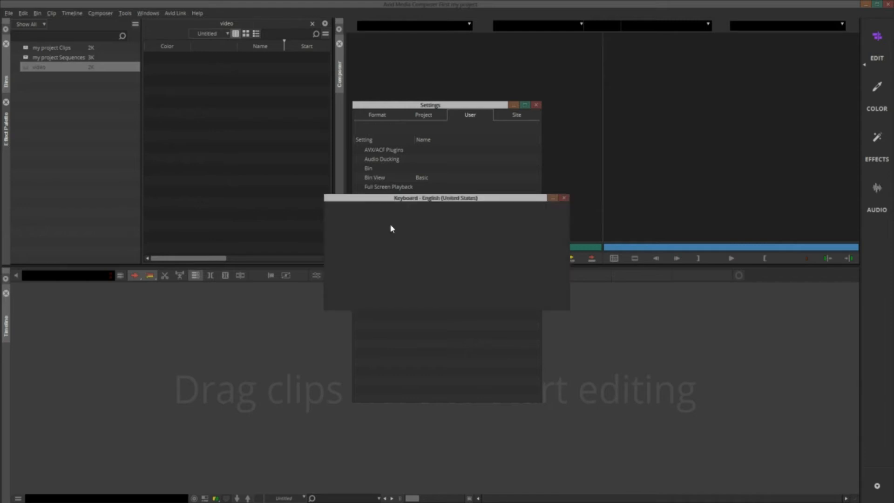
{"action": "left_click_drag", "start_coordinate": [401, 202], "coordinate": [263, 225]}
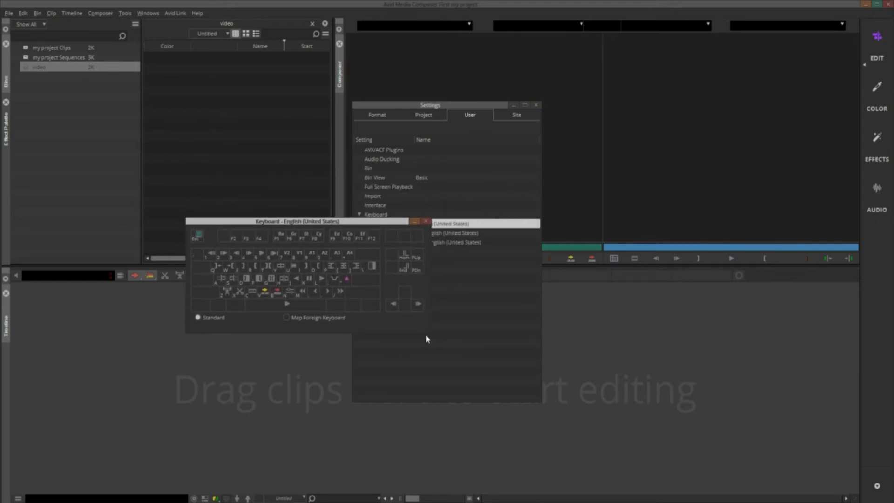
{"action": "left_click_drag", "start_coordinate": [368, 224], "coordinate": [525, 251]}
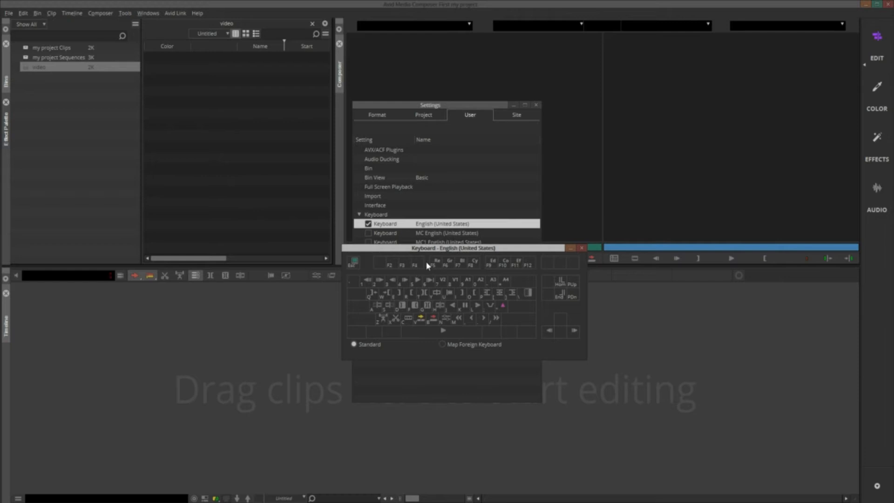
{"action": "left_click", "coordinate": [127, 14]}
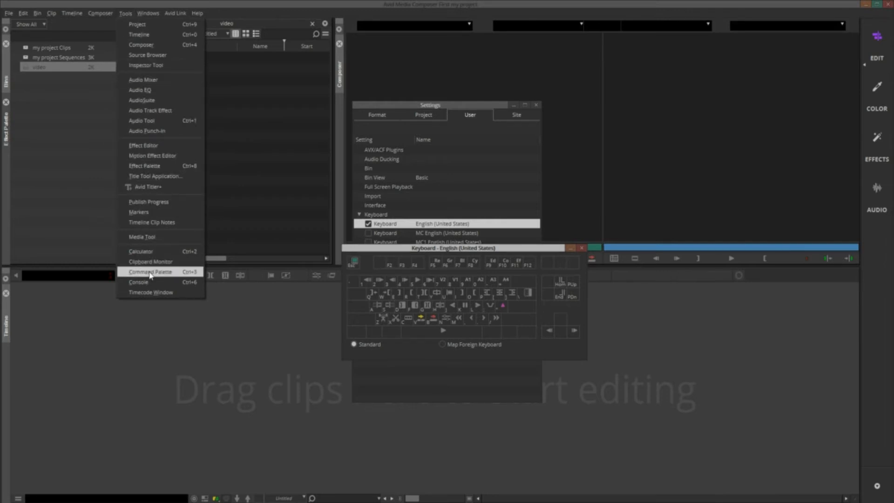
{"action": "left_click", "coordinate": [167, 275]}
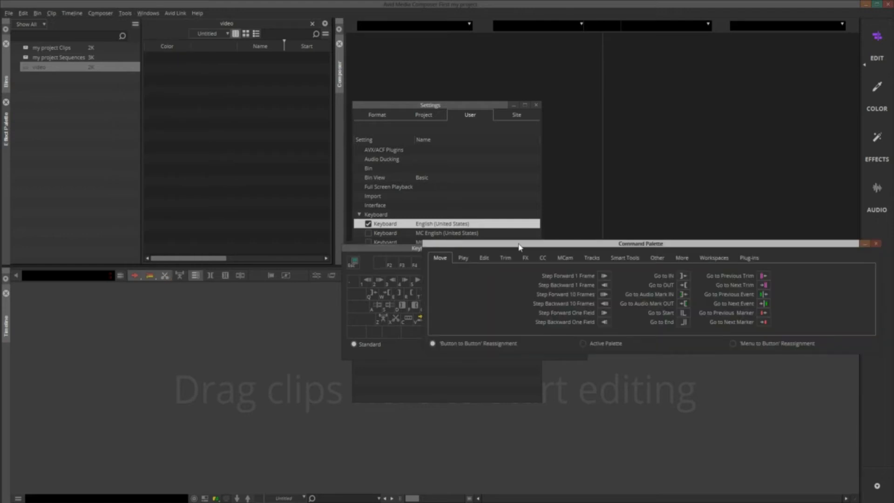
Arrange the Command Palette above the keyboard layout and map the Add Edit command from the Edit commands to the F4 key.
{"action": "left_click_drag", "start_coordinate": [535, 249], "coordinate": [318, 127]}
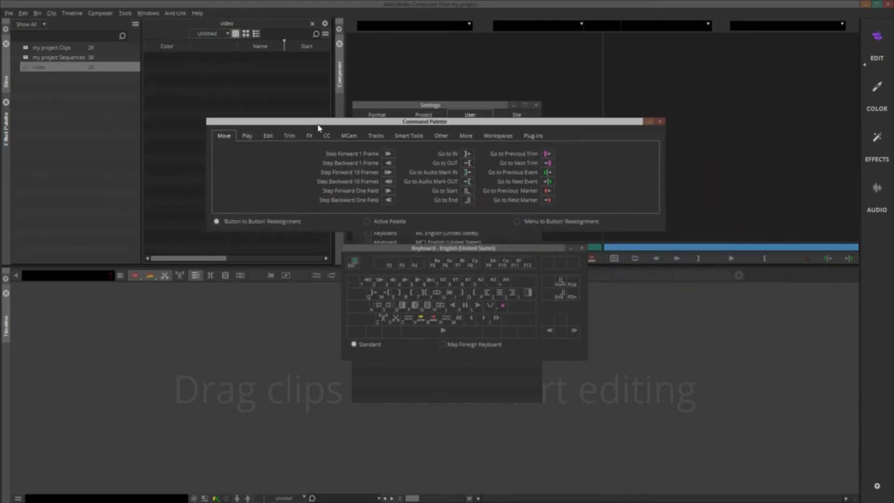
{"action": "mouse_move", "coordinate": [443, 247]}
{"action": "left_mouse_down"}
{"action": "mouse_move", "coordinate": [350, 241]}
{"action": "mouse_move", "coordinate": [367, 230]}
{"action": "mouse_move", "coordinate": [432, 239]}
{"action": "left_mouse_up"}
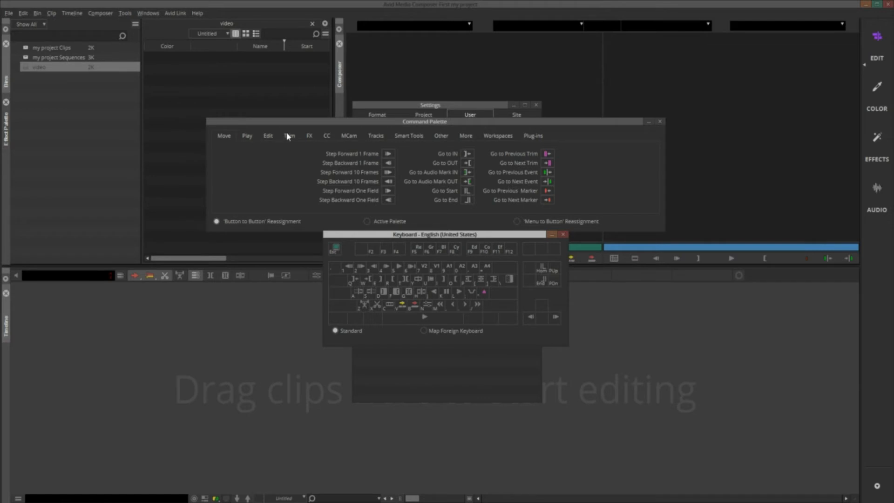
{"action": "left_click", "coordinate": [274, 136]}
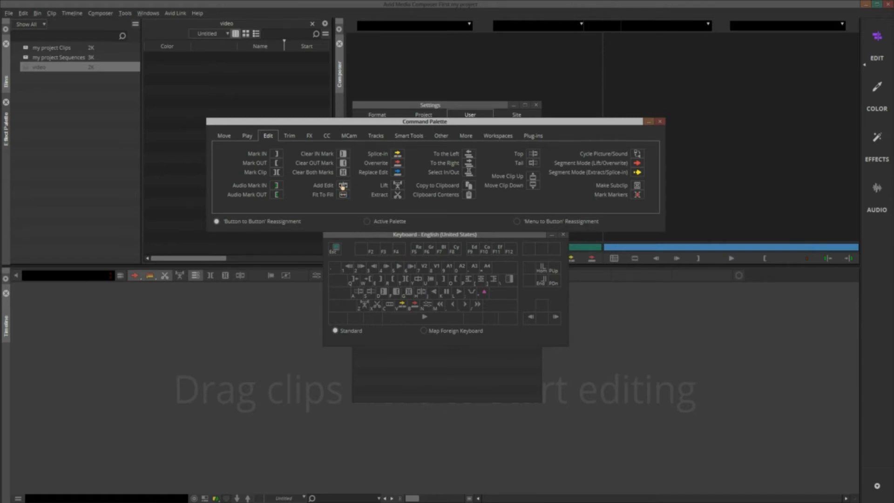
{"action": "left_click_drag", "start_coordinate": [344, 187], "coordinate": [399, 252]}
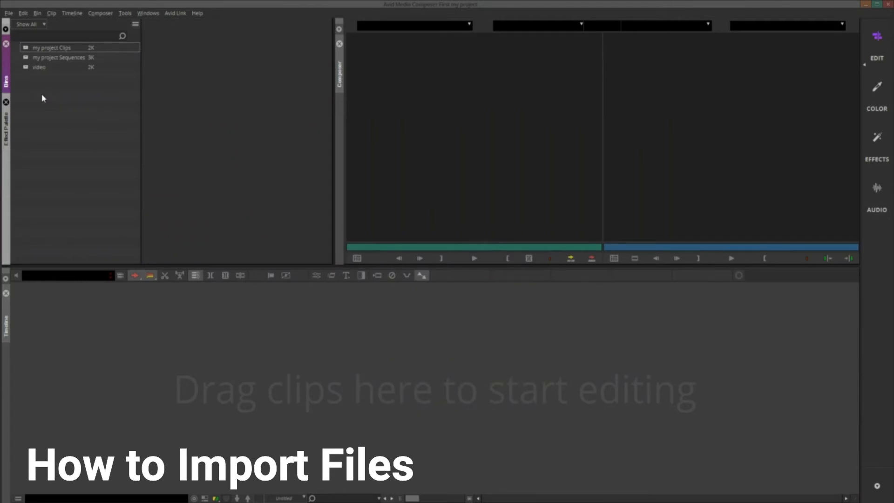
Open the video bin and bring up the Source Browser for it.
{"action": "double_click", "coordinate": [27, 69]}
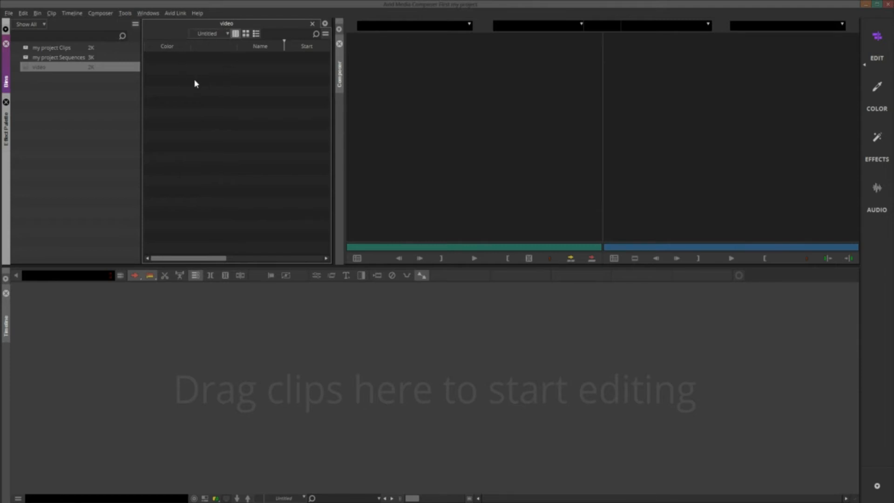
{"action": "right_click", "coordinate": [176, 82]}
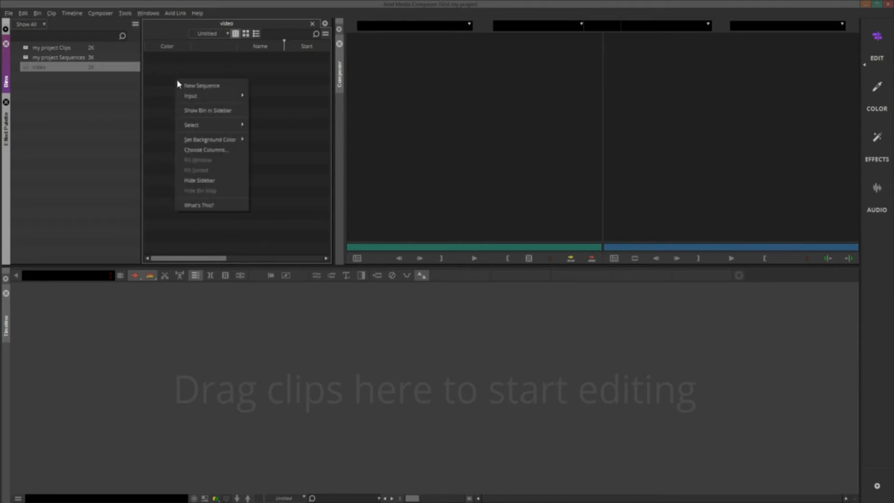
{"action": "mouse_move", "coordinate": [194, 95]}
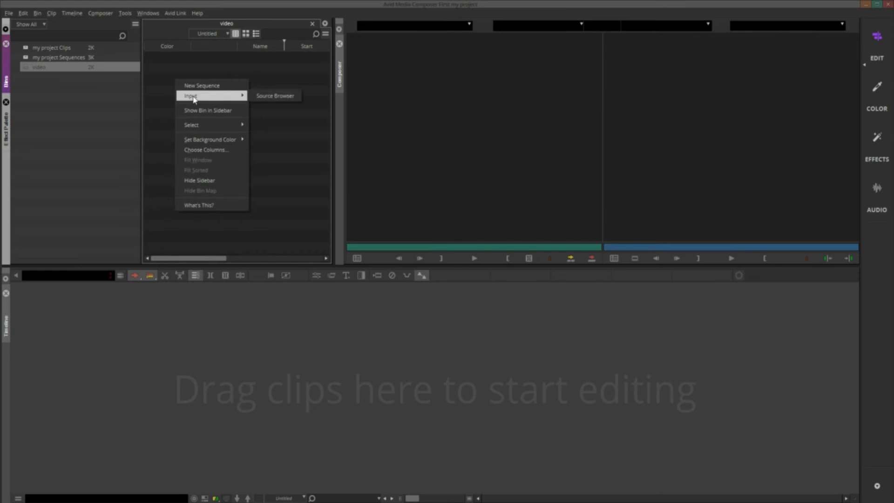
{"action": "left_click", "coordinate": [270, 96]}
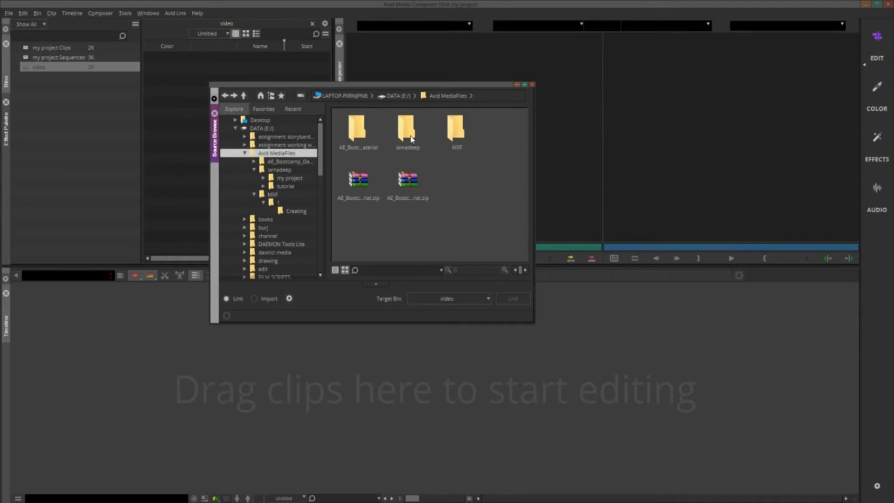
Browse from Avid MediaFiles into the MXF folder's subfolder 1 and look through its media files.
{"action": "double_click", "coordinate": [458, 133]}
{"action": "double_click", "coordinate": [357, 128]}
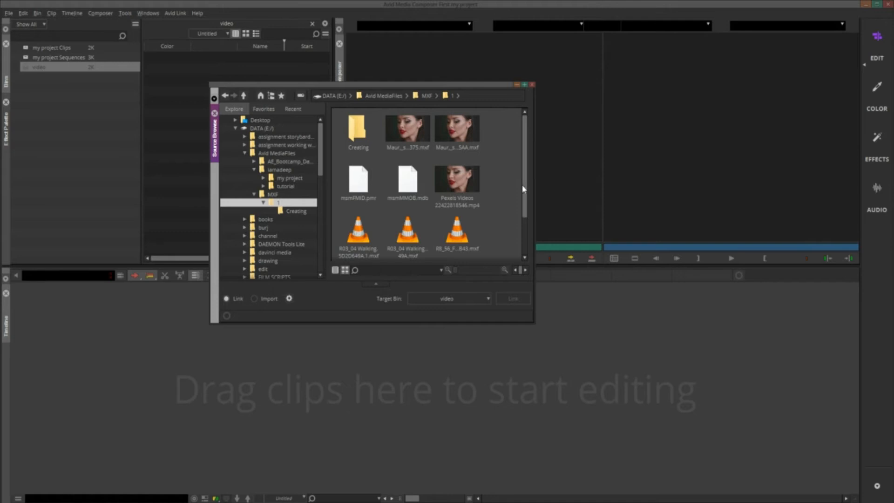
{"action": "scroll", "coordinate": [522, 185], "scroll_direction": "down", "scroll_amount": 2}
{"action": "scroll", "coordinate": [522, 177], "scroll_direction": "up", "scroll_amount": 2}
{"action": "scroll", "coordinate": [522, 186], "scroll_direction": "down", "scroll_amount": 2}
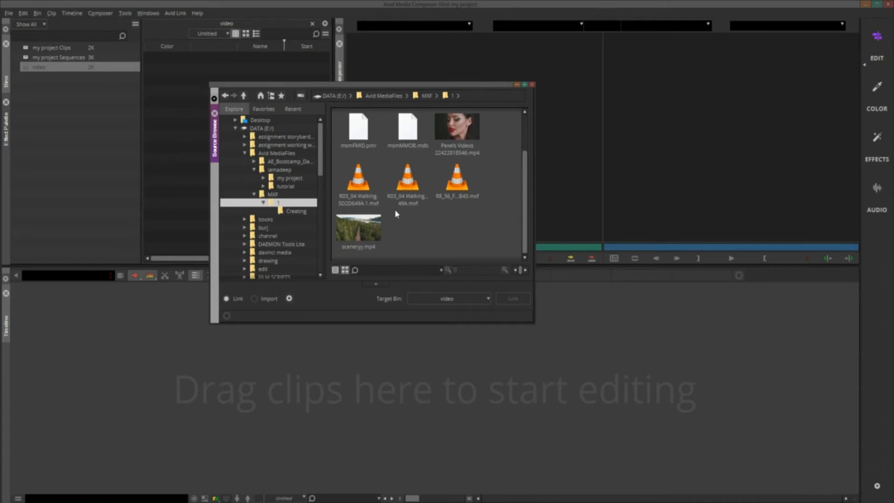
Show the folder's files in text view and return to thumbnail view.
{"action": "left_click", "coordinate": [335, 270]}
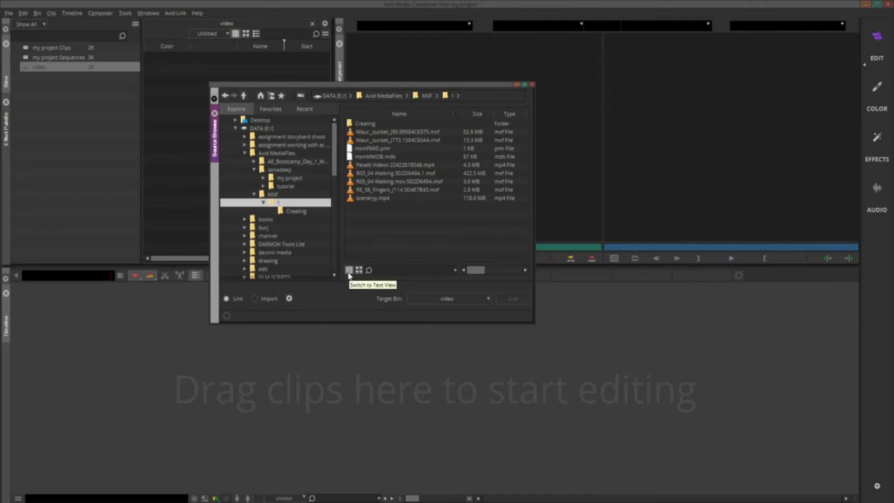
{"action": "left_click", "coordinate": [359, 270]}
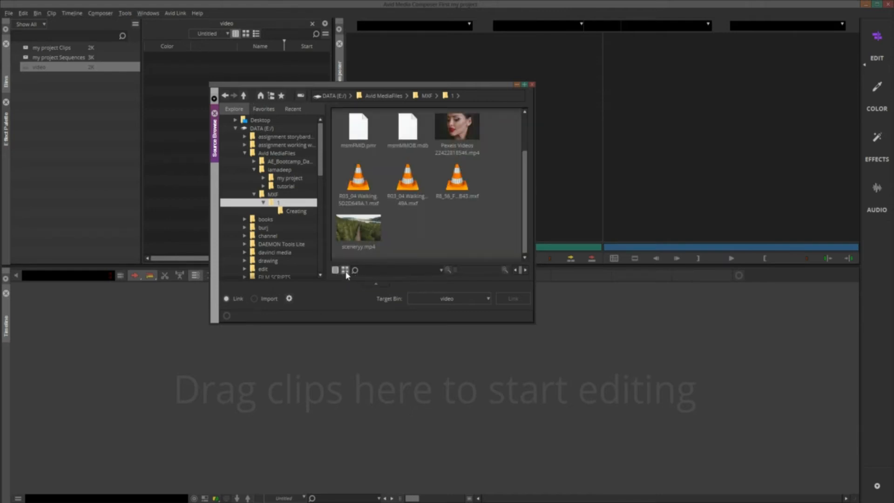
{"action": "left_click_drag", "start_coordinate": [525, 215], "coordinate": [518, 176]}
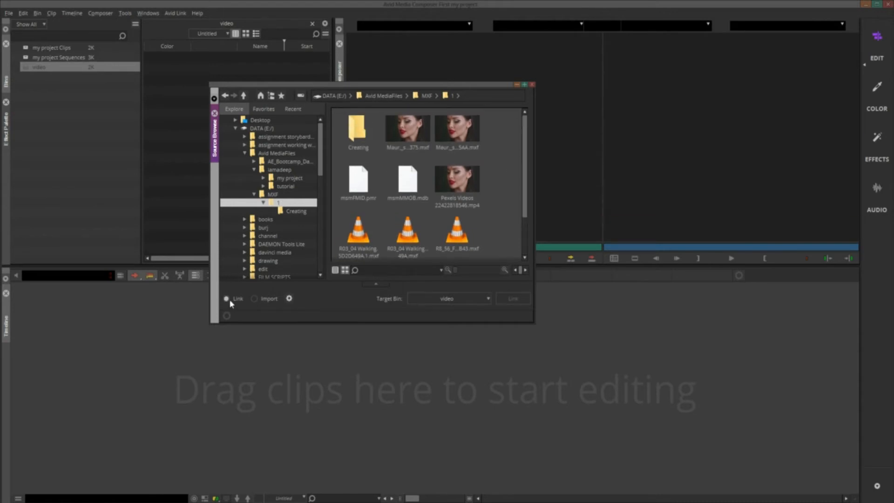
Link Pexels Videos 22422818546.mp4 and the Maur_sunset_(773 MXF clip to the video bin, and close the Source Browser.
{"action": "left_click", "coordinate": [408, 130]}
{"action": "left_click", "coordinate": [456, 205]}
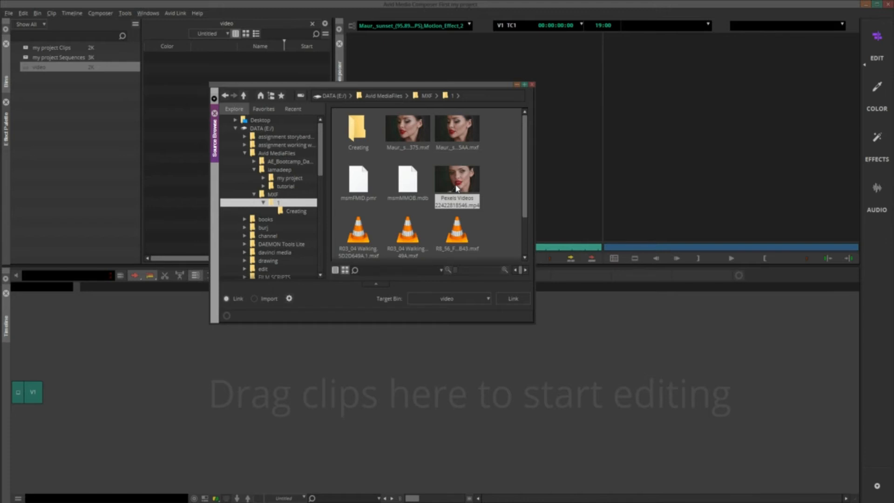
{"action": "left_click", "coordinate": [513, 298]}
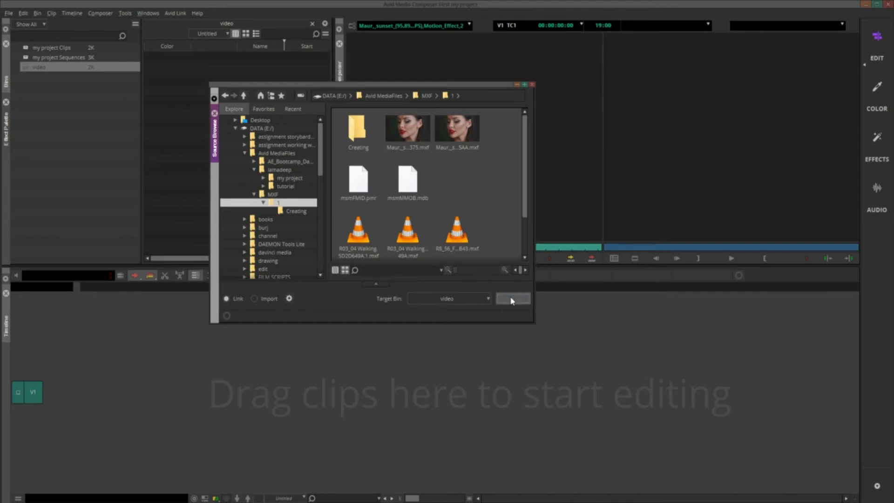
{"action": "left_click", "coordinate": [459, 154]}
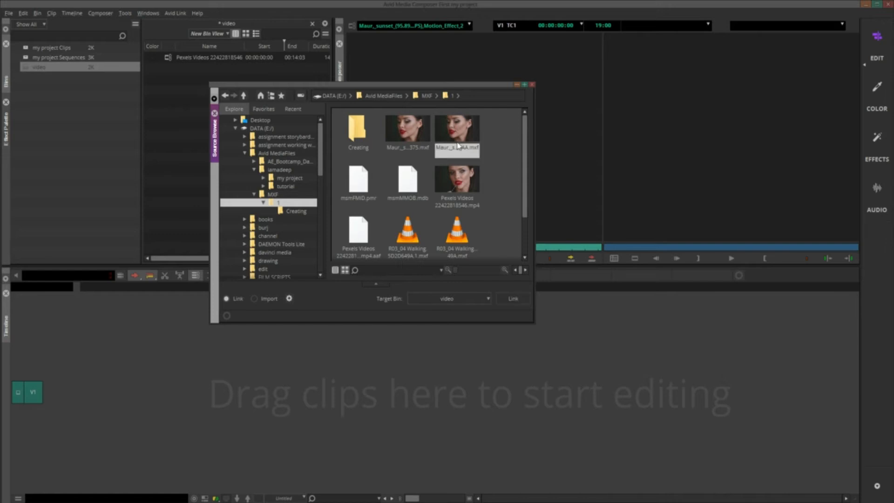
{"action": "left_click", "coordinate": [513, 299]}
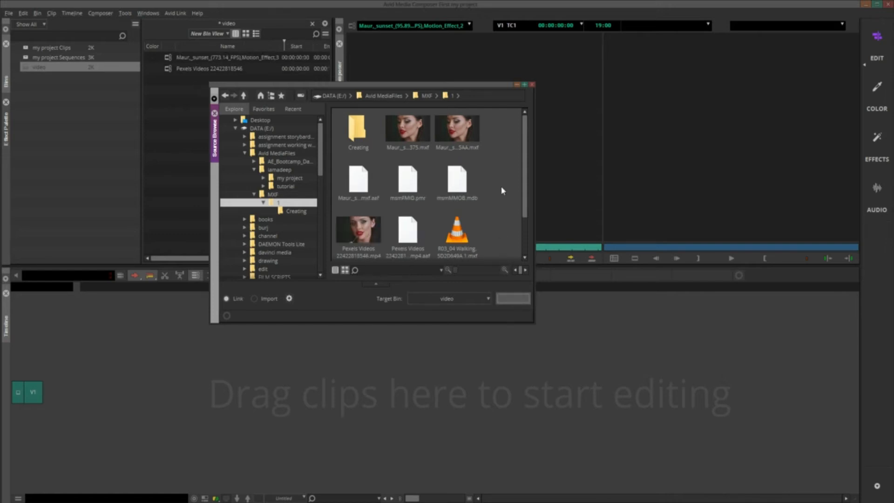
{"action": "left_click", "coordinate": [533, 86]}
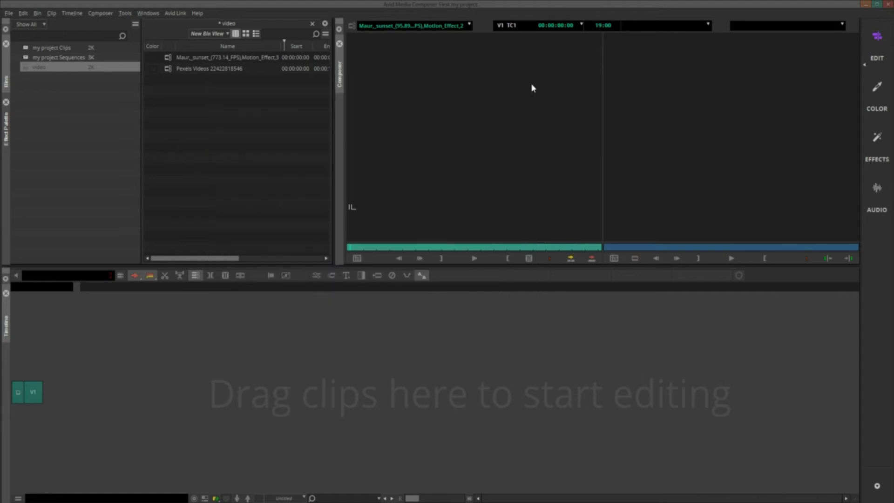
{"action": "left_click", "coordinate": [168, 61]}
{"action": "double_click", "coordinate": [168, 60]}
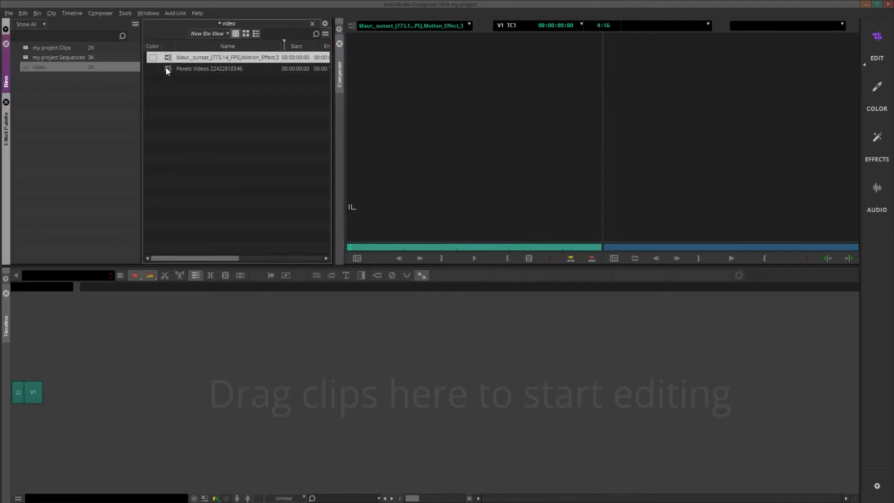
{"action": "double_click", "coordinate": [167, 70]}
{"action": "left_click_drag", "start_coordinate": [368, 249], "coordinate": [553, 249]}
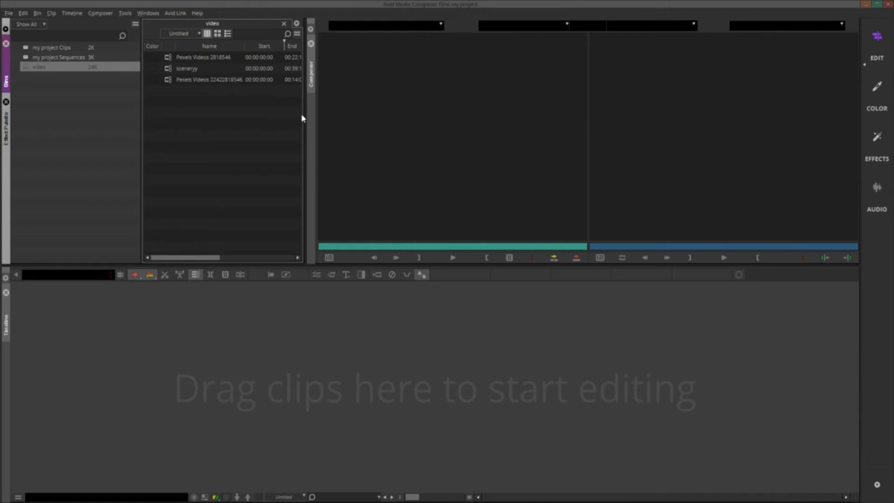
Widen the bins area, detach the video bin into a floating window and widen it to show more clip columns.
{"action": "left_click_drag", "start_coordinate": [307, 115], "coordinate": [350, 118]}
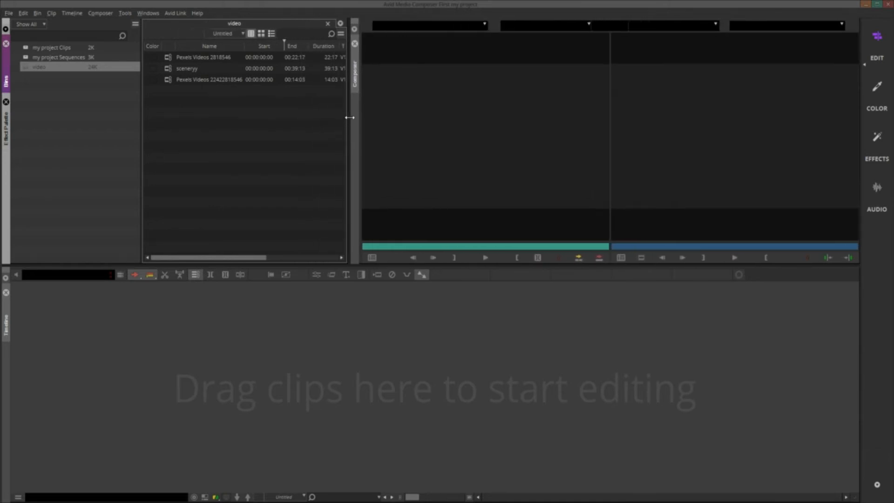
{"action": "left_click_drag", "start_coordinate": [270, 25], "coordinate": [252, 97]}
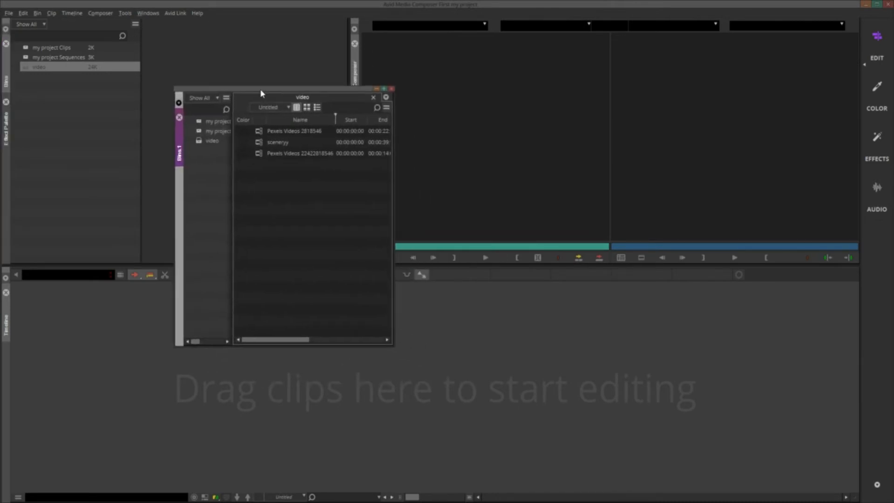
{"action": "left_click_drag", "start_coordinate": [394, 143], "coordinate": [500, 142]}
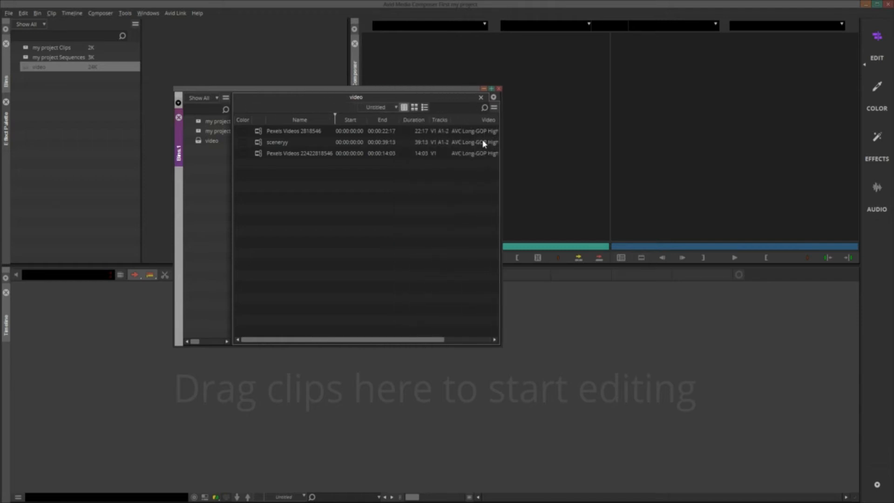
Compare the video bin's Frame, Script and Text views of the clips and return to Frame view.
{"action": "left_click", "coordinate": [414, 108]}
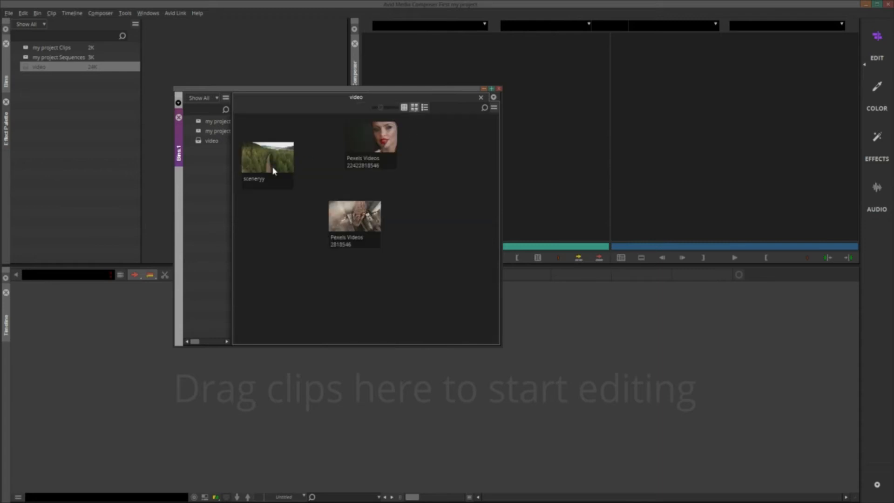
{"action": "left_click", "coordinate": [425, 108]}
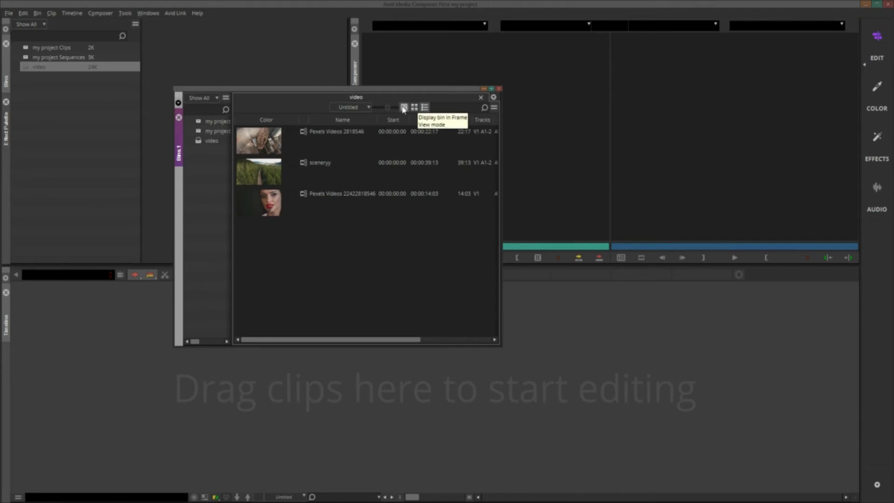
{"action": "left_click", "coordinate": [404, 108]}
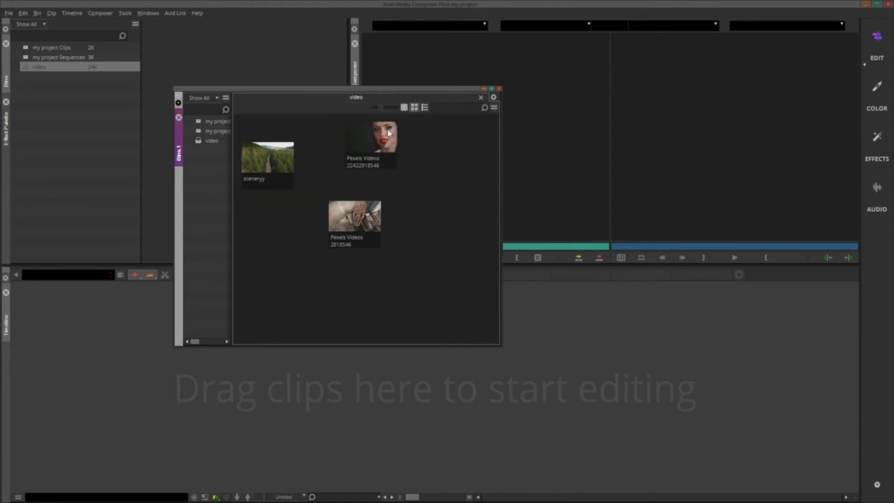
Rearrange the sceneryy and Pexels clip thumbnails freely within the video bin's Frame view.
{"action": "left_click_drag", "start_coordinate": [360, 142], "coordinate": [430, 190]}
{"action": "left_click_drag", "start_coordinate": [351, 207], "coordinate": [338, 176]}
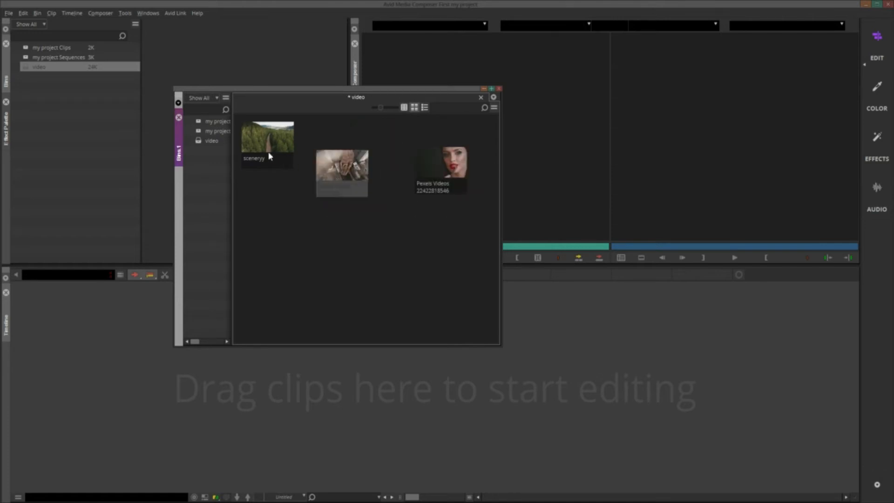
{"action": "left_click_drag", "start_coordinate": [269, 155], "coordinate": [270, 212]}
{"action": "left_click_drag", "start_coordinate": [333, 145], "coordinate": [350, 207]}
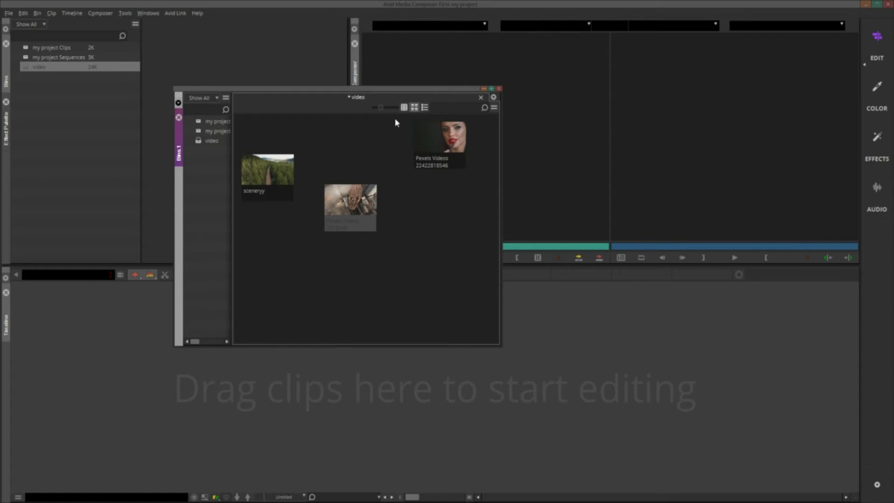
{"action": "left_click", "coordinate": [438, 141]}
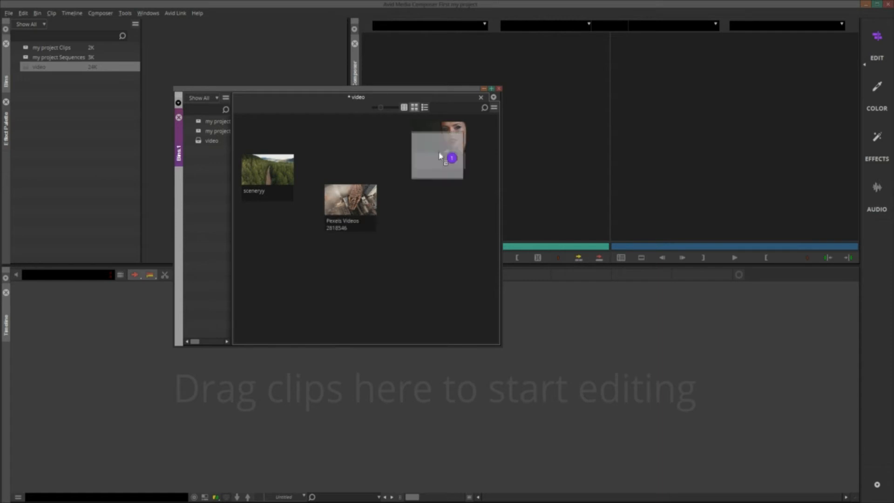
Display the video bin in Script view and widen its window to reveal the Comments column.
{"action": "left_click", "coordinate": [425, 108]}
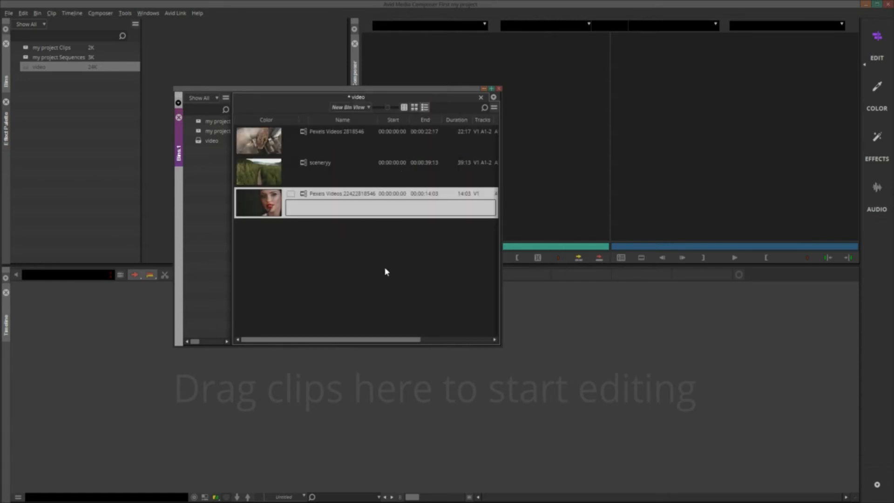
{"action": "left_click_drag", "start_coordinate": [413, 340], "coordinate": [488, 341]}
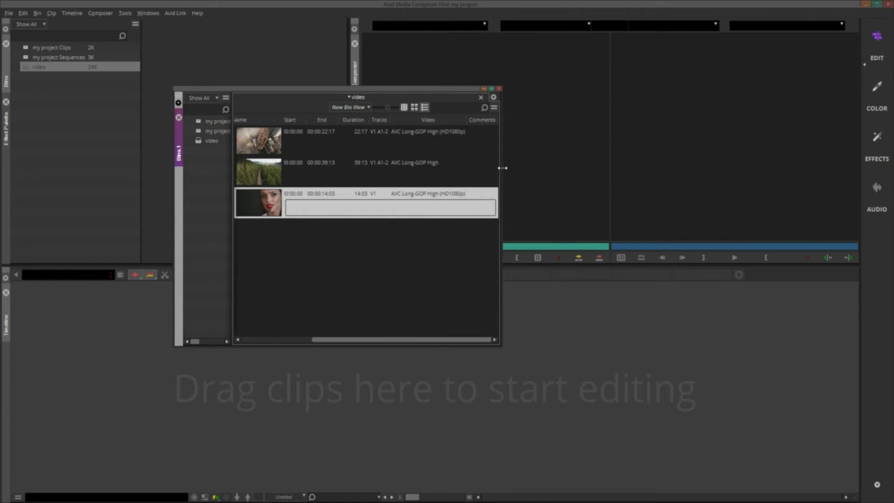
{"action": "left_click_drag", "start_coordinate": [502, 167], "coordinate": [566, 169]}
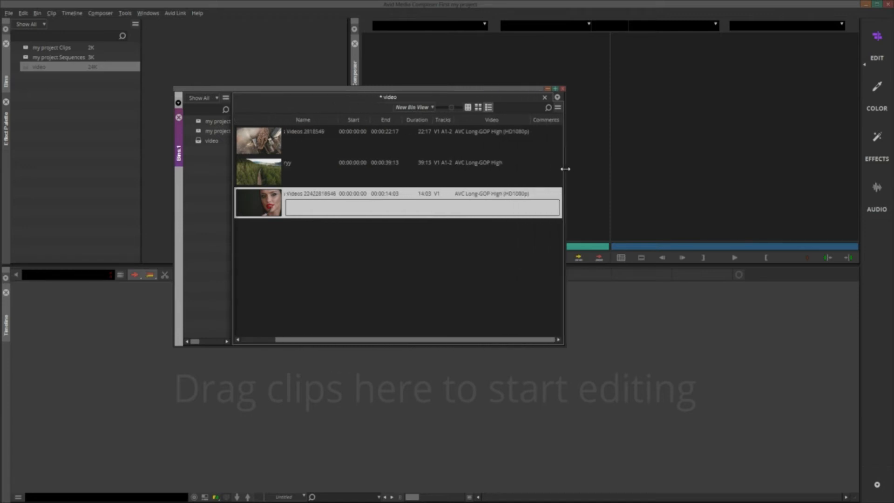
Load the Pexels Videos 2818546 clip and enter "building" as its comment in the video bin.
{"action": "left_click", "coordinate": [545, 132]}
{"action": "double_click", "coordinate": [546, 129]}
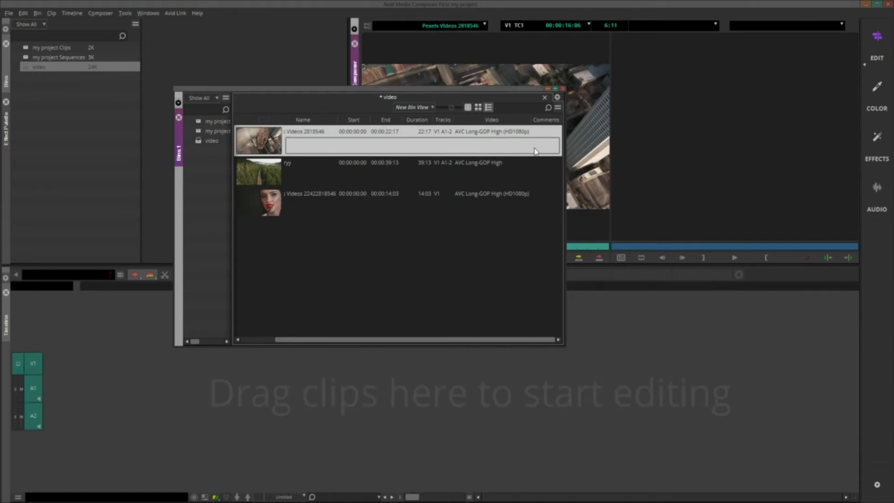
{"action": "left_click", "coordinate": [364, 147]}
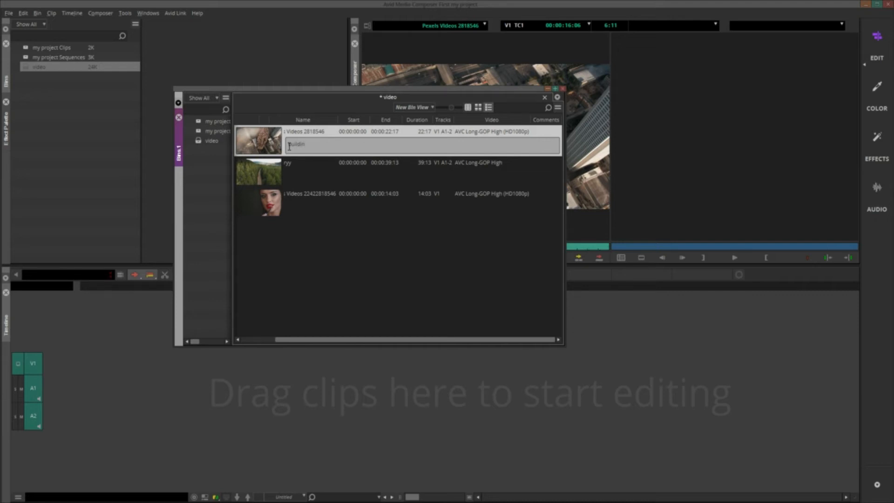
{"action": "type", "text": "building"}
{"action": "left_click", "coordinate": [300, 178]}
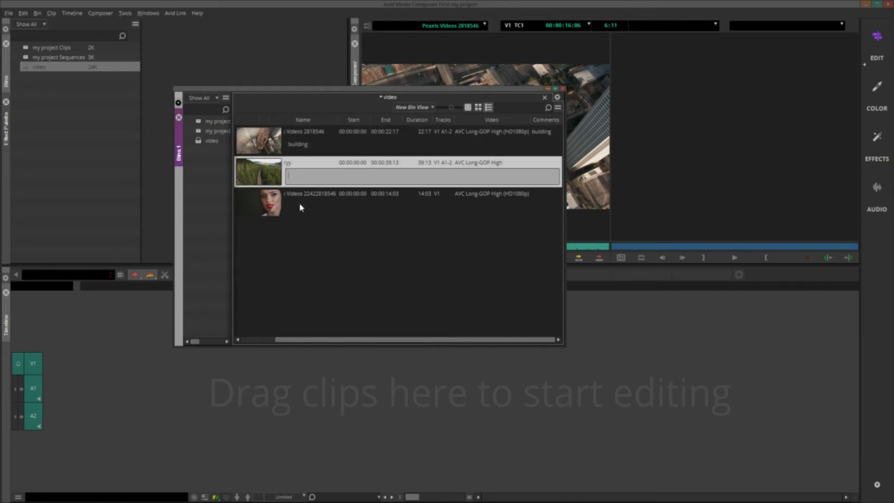
{"action": "left_click", "coordinate": [300, 207]}
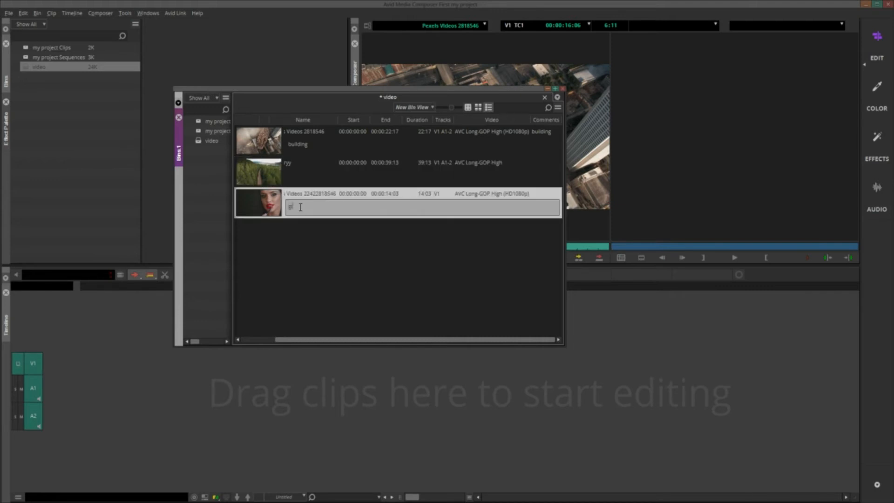
{"action": "left_click", "coordinate": [311, 241]}
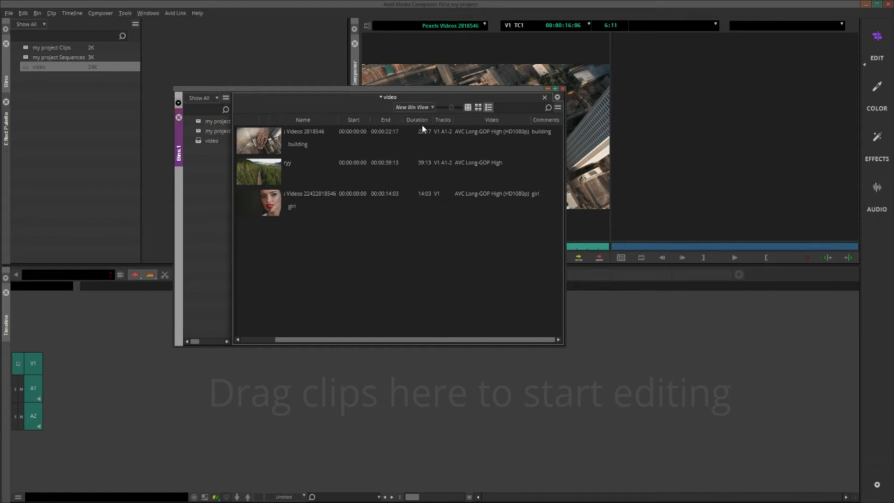
{"action": "left_click_drag", "start_coordinate": [561, 146], "coordinate": [543, 146]}
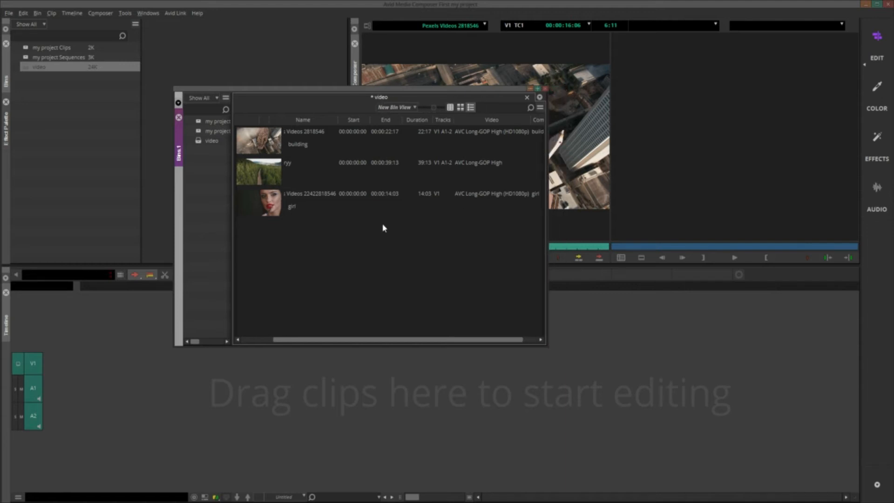
Add the Image Size column to the columns displayed in the video bin.
{"action": "right_click", "coordinate": [362, 242]}
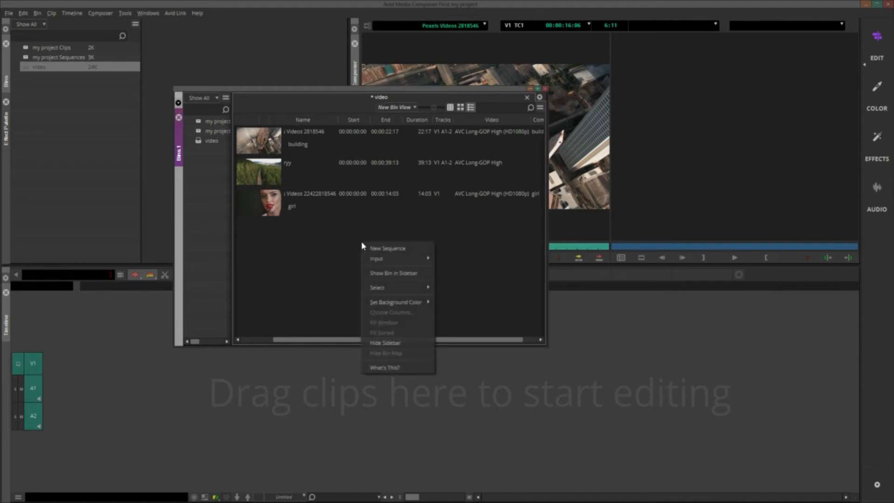
{"action": "left_click", "coordinate": [412, 228]}
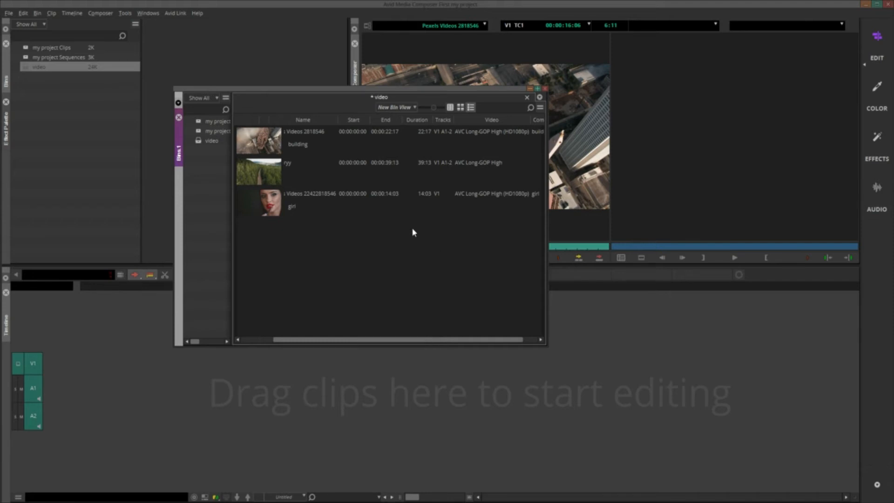
{"action": "right_click", "coordinate": [468, 118]}
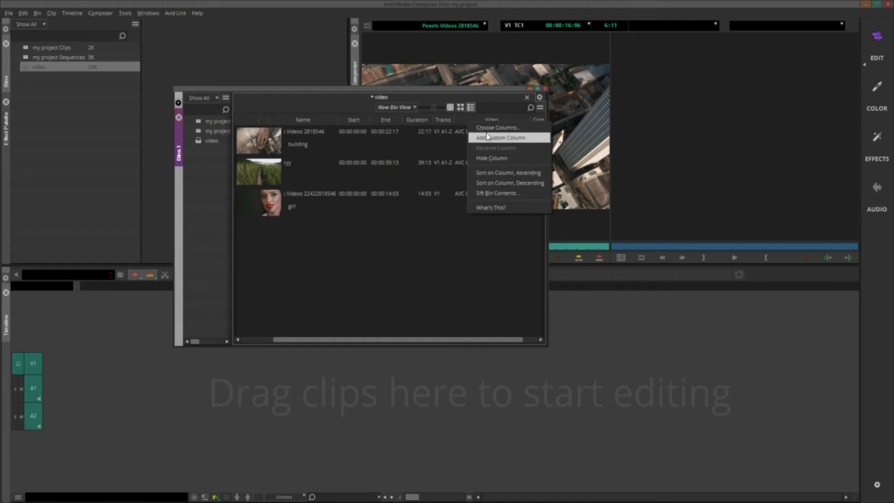
{"action": "left_click", "coordinate": [487, 127]}
{"action": "scroll", "coordinate": [501, 198], "scroll_direction": "down", "scroll_amount": 5}
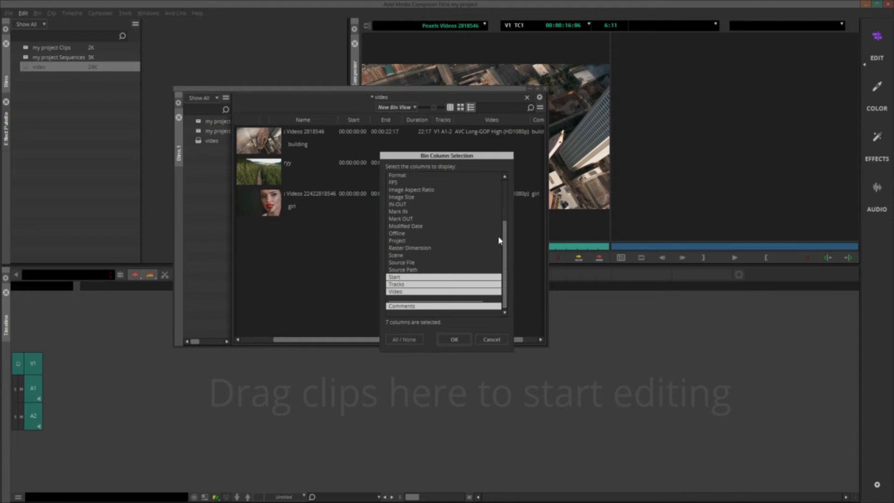
{"action": "scroll", "coordinate": [466, 240], "scroll_direction": "up", "scroll_amount": 2}
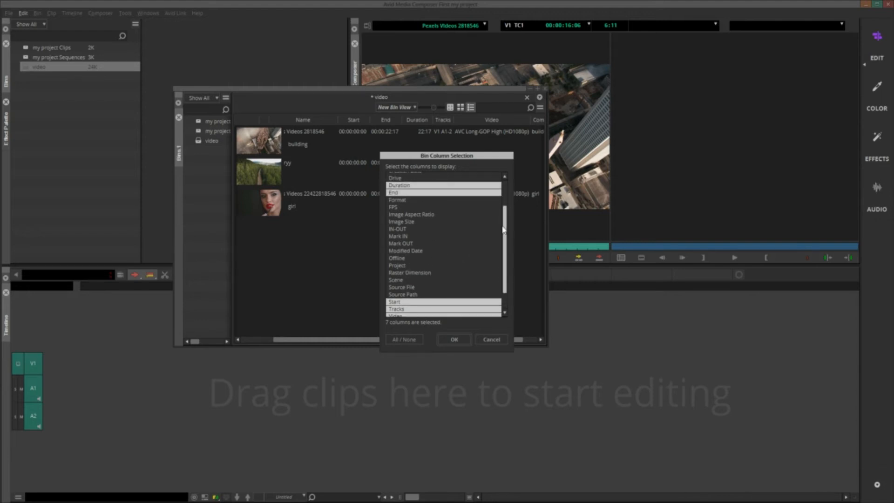
{"action": "left_click", "coordinate": [410, 227]}
{"action": "left_click", "coordinate": [454, 339]}
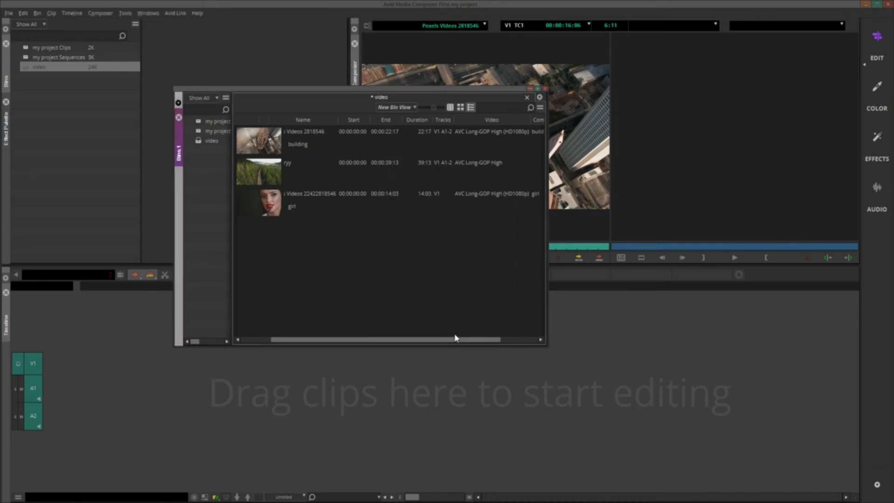
{"action": "left_click_drag", "start_coordinate": [384, 338], "coordinate": [459, 338]}
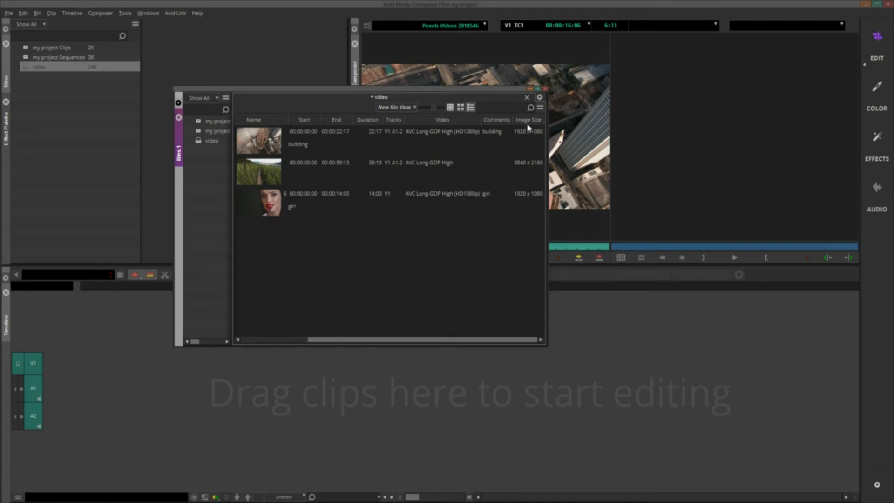
{"action": "left_click_drag", "start_coordinate": [469, 343], "coordinate": [434, 343]}
Add a custom column to the video bin and try to select its cell for the first clip.
{"action": "right_click", "coordinate": [488, 121]}
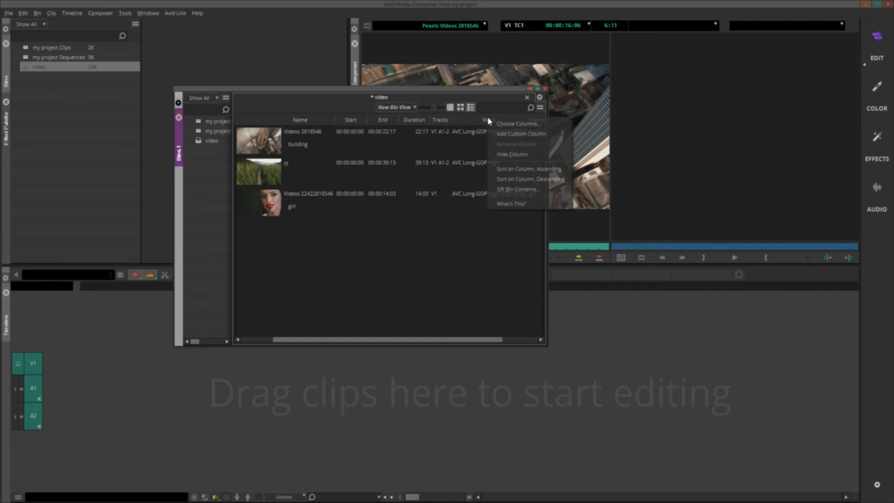
{"action": "left_click", "coordinate": [507, 134]}
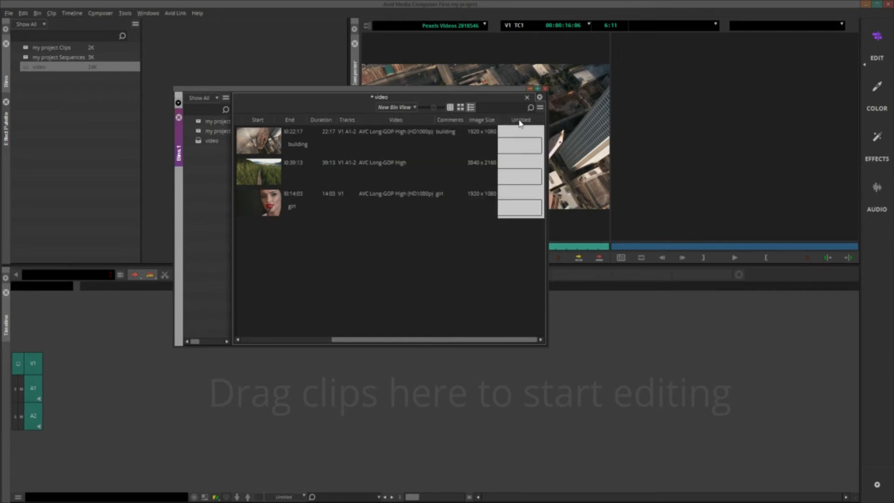
{"action": "left_click", "coordinate": [520, 145]}
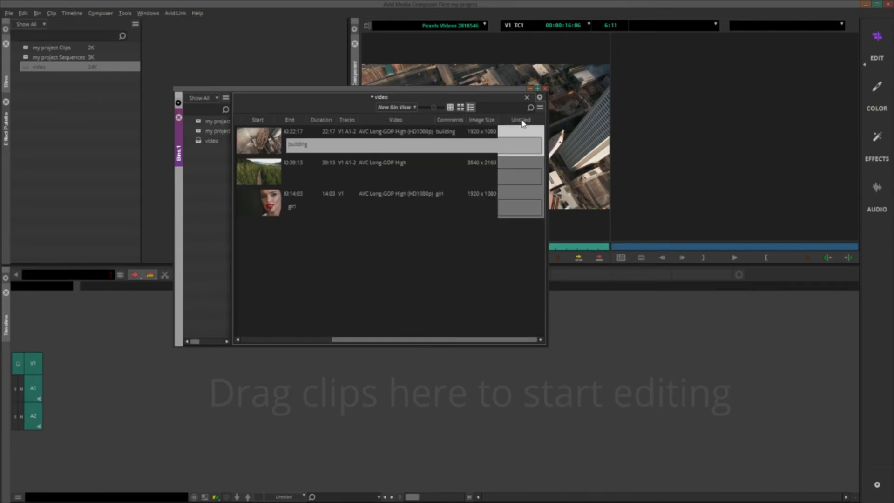
{"action": "left_click", "coordinate": [522, 123]}
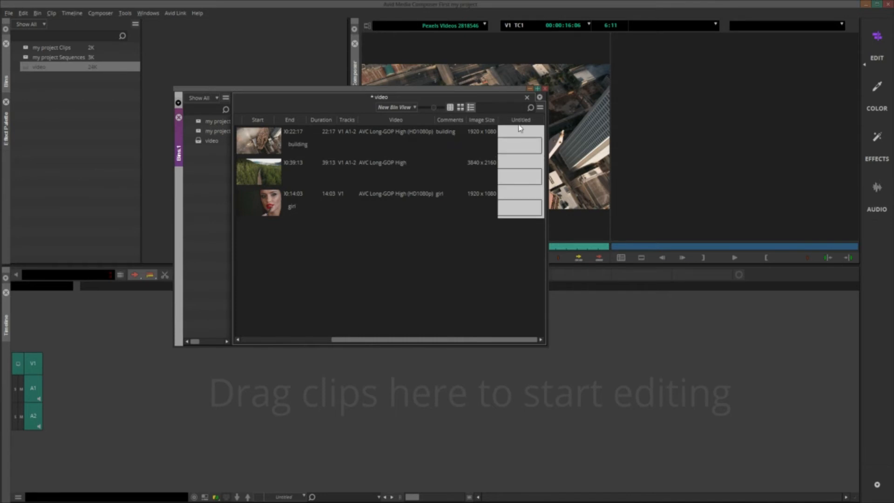
{"action": "left_click", "coordinate": [516, 143]}
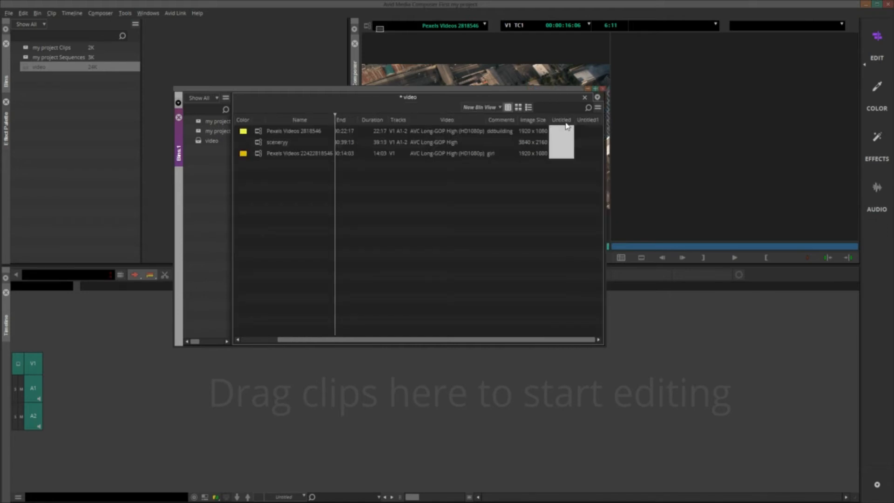
Try to rename the first Untitled custom column in the video bin.
{"action": "right_click", "coordinate": [564, 123]}
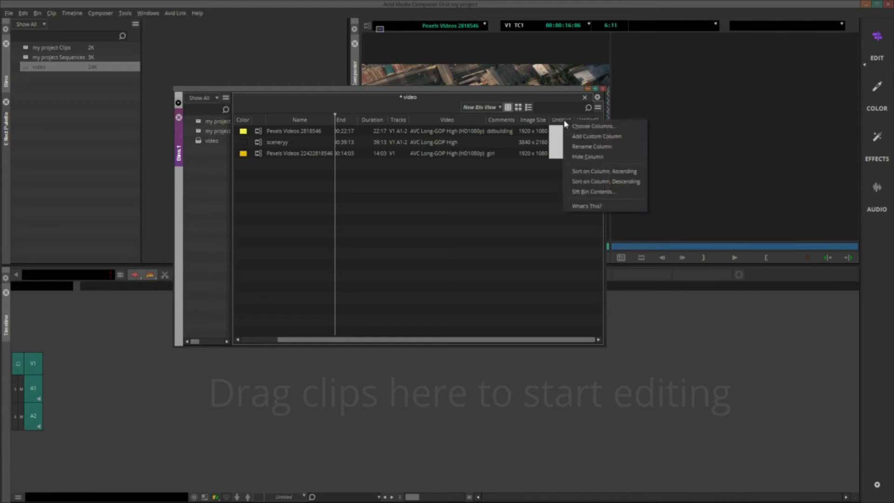
{"action": "left_click", "coordinate": [578, 147]}
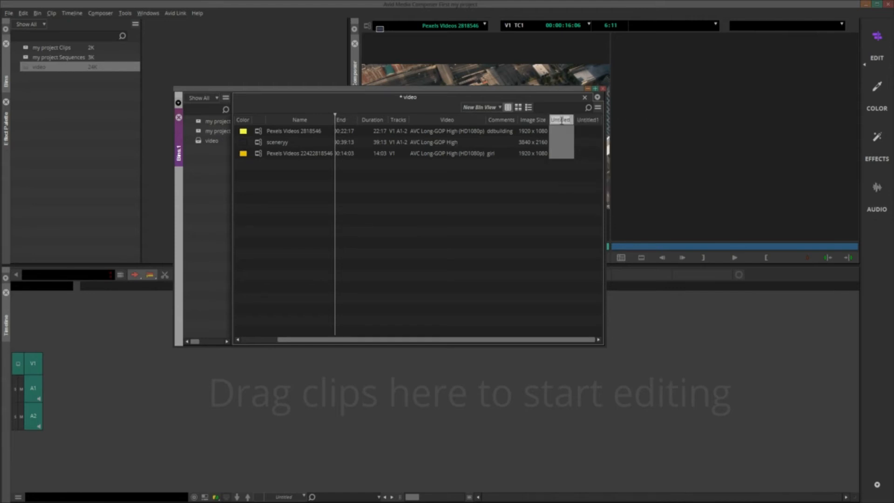
{"action": "type", "text": "n"}
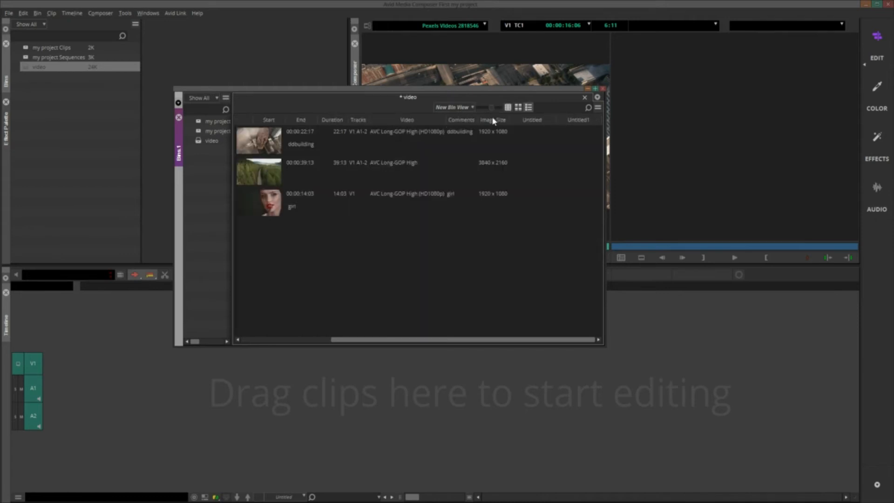
Show the video bin in Frame view, slightly adjust the thumbnail size, and switch the bin to Text view.
{"action": "left_click", "coordinate": [521, 107]}
{"action": "mouse_move", "coordinate": [486, 109]}
{"action": "left_mouse_down"}
{"action": "mouse_move", "coordinate": [496, 111]}
{"action": "mouse_move", "coordinate": [488, 110]}
{"action": "left_mouse_up"}
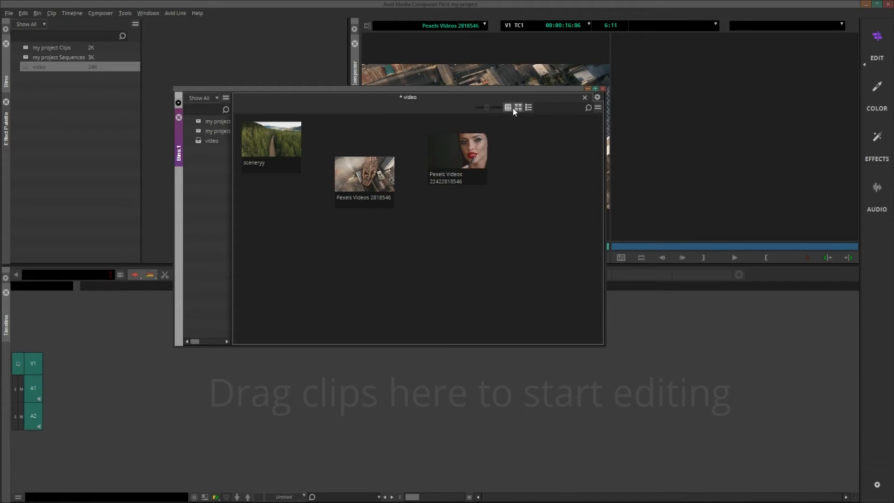
{"action": "left_click", "coordinate": [508, 107]}
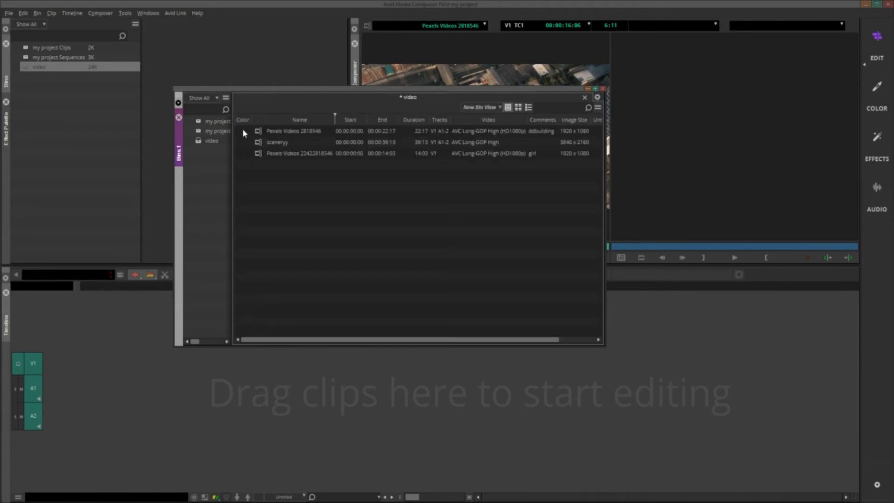
{"action": "left_click", "coordinate": [245, 156]}
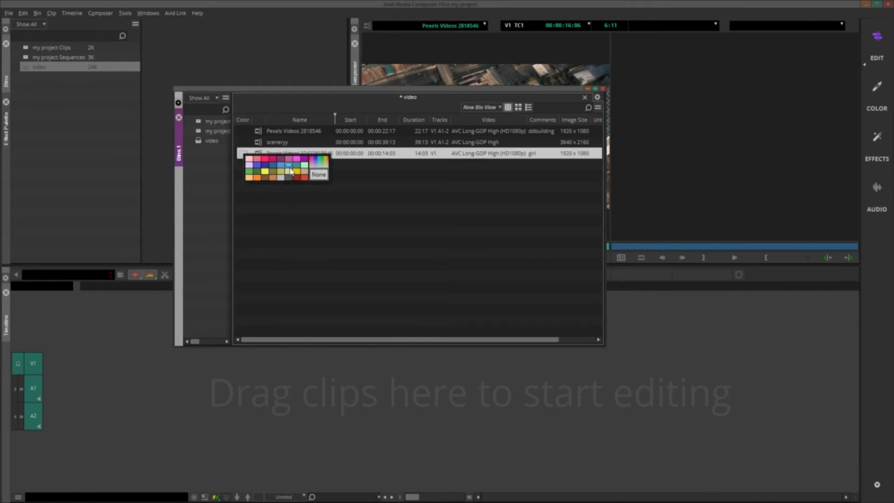
{"action": "left_click", "coordinate": [295, 170]}
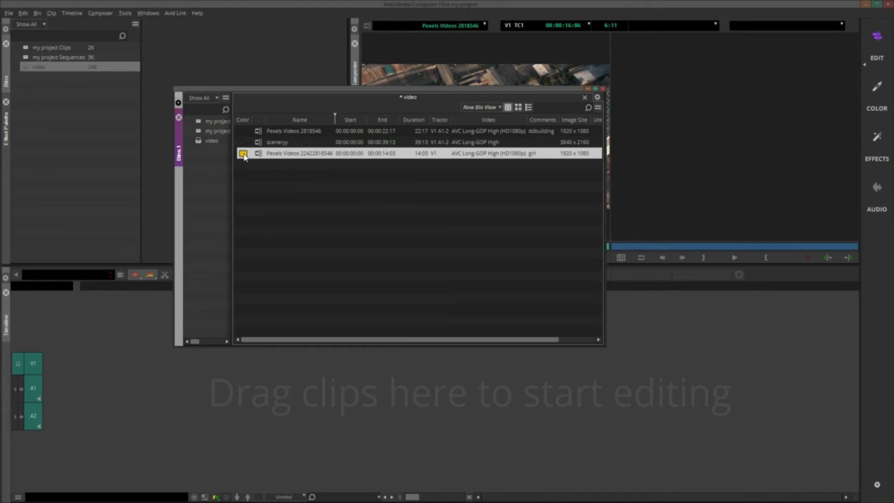
{"action": "left_click", "coordinate": [244, 134]}
{"action": "left_click", "coordinate": [244, 134]}
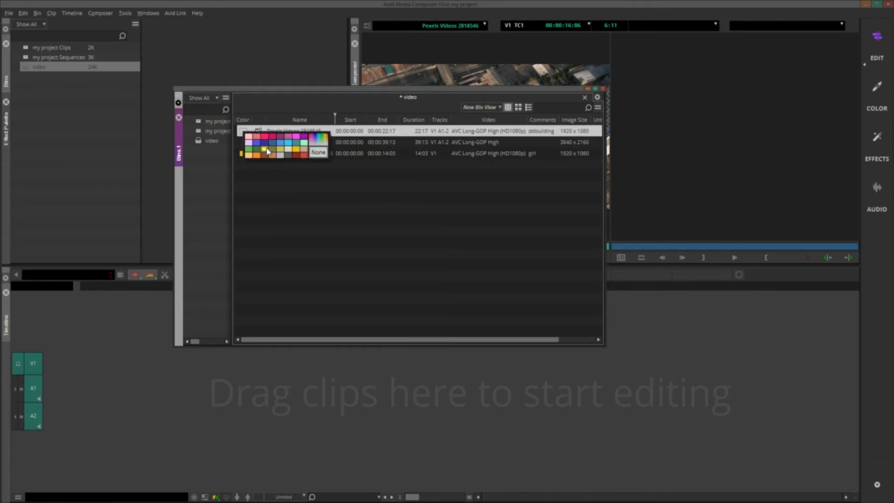
{"action": "left_click", "coordinate": [268, 149]}
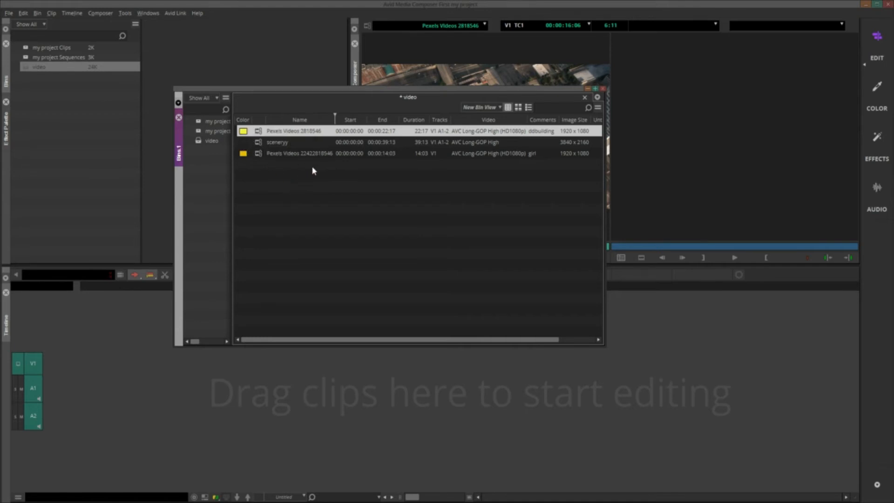
Try a dark blue background color for the video bin and reset the background to None.
{"action": "right_click", "coordinate": [331, 174]}
{"action": "mouse_move", "coordinate": [378, 224]}
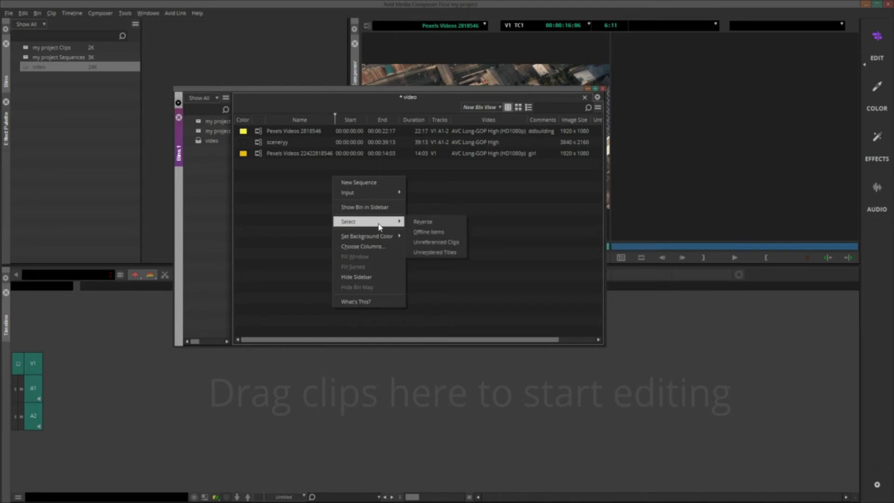
{"action": "mouse_move", "coordinate": [381, 242]}
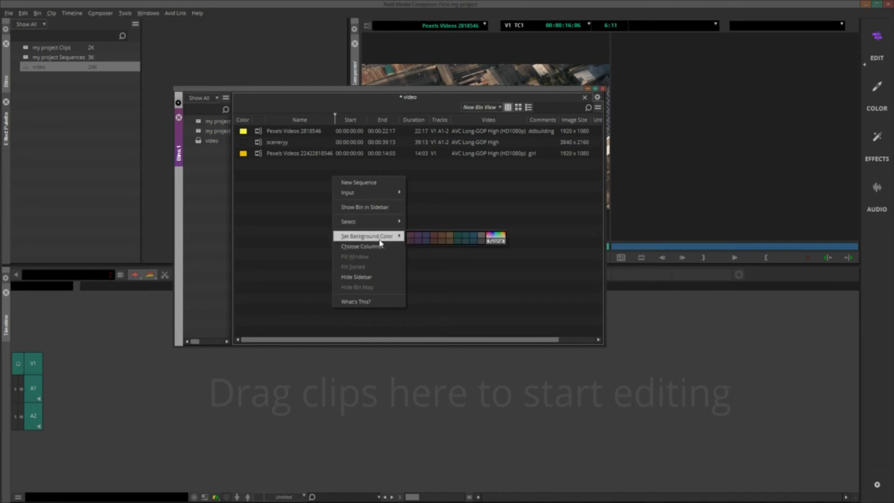
{"action": "left_click", "coordinate": [427, 241]}
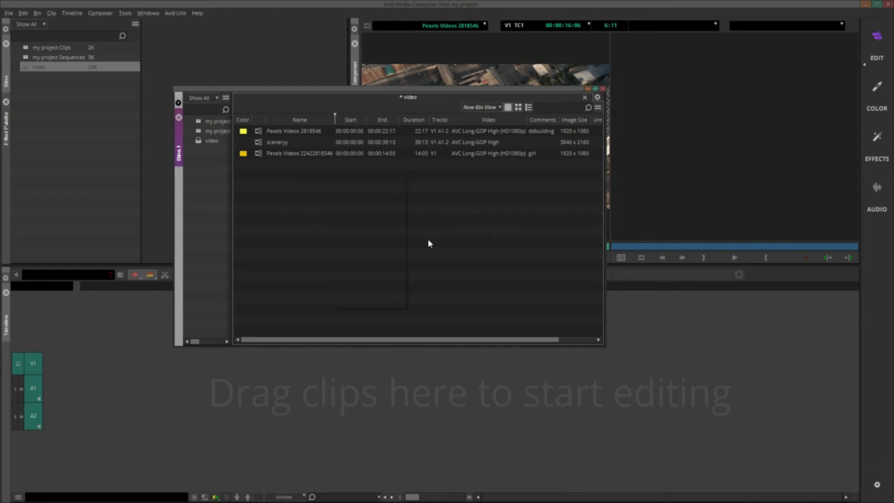
{"action": "right_click", "coordinate": [366, 199]}
{"action": "mouse_move", "coordinate": [398, 257]}
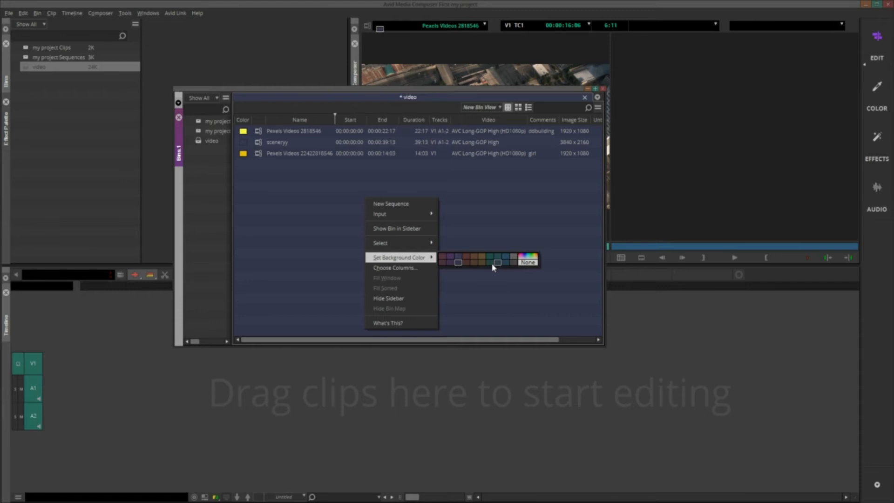
{"action": "left_click", "coordinate": [528, 262]}
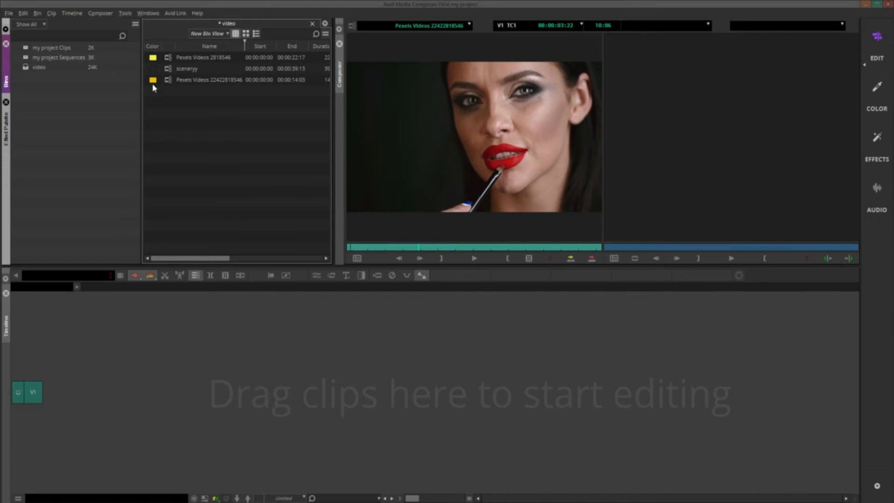
{"action": "left_click_drag", "start_coordinate": [434, 249], "coordinate": [510, 253]}
{"action": "key", "text": "i"}
{"action": "key", "text": "o"}
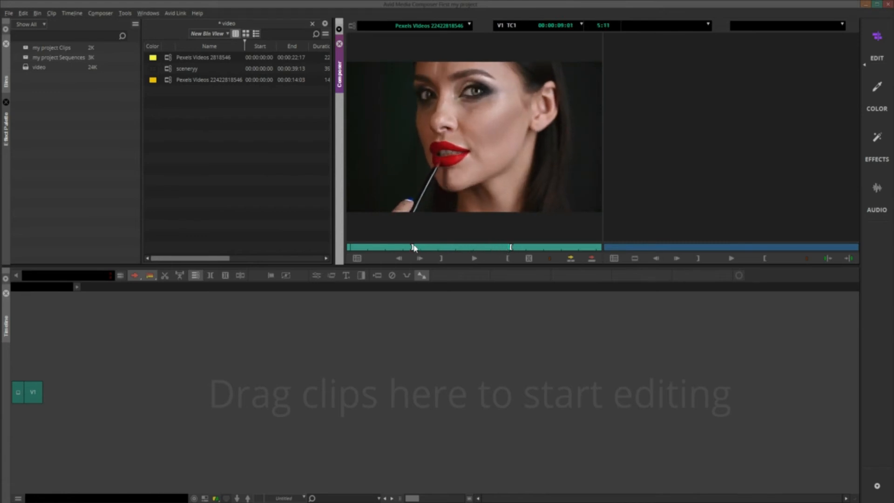
{"action": "left_click", "coordinate": [529, 260]}
{"action": "left_click", "coordinate": [430, 249]}
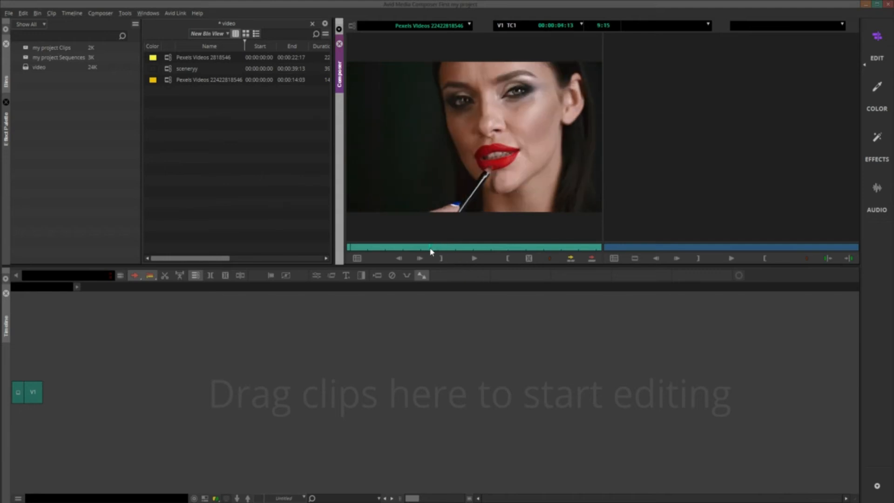
{"action": "left_click", "coordinate": [443, 257]}
{"action": "left_click_drag", "start_coordinate": [441, 249], "coordinate": [523, 252]}
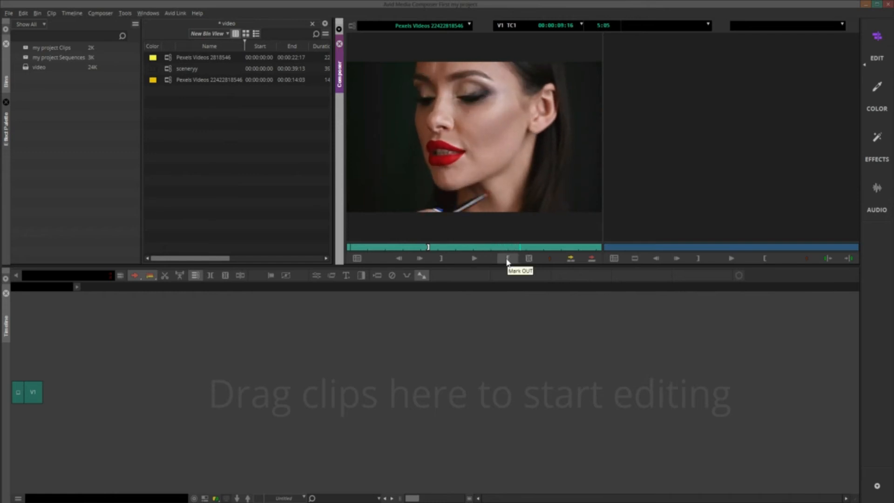
{"action": "left_click", "coordinate": [506, 259]}
{"action": "left_click_drag", "start_coordinate": [447, 230], "coordinate": [453, 186]}
{"action": "key", "text": "v"}
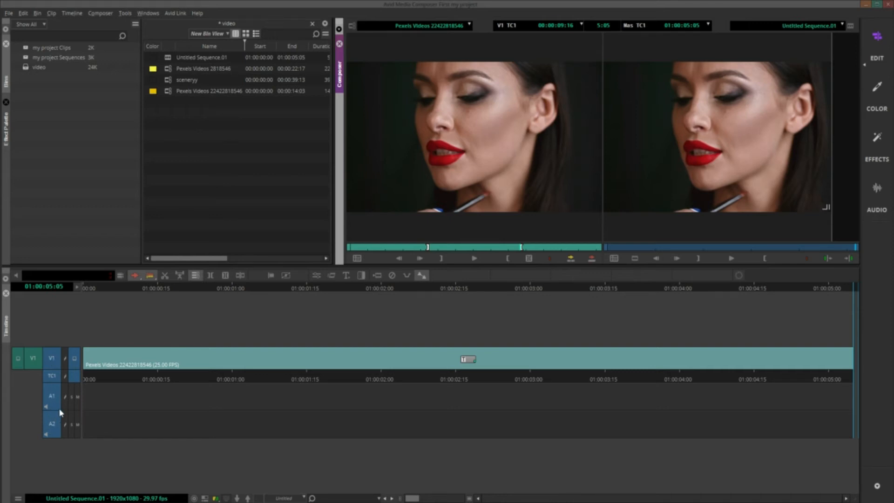
Park the sequence at 01:00:01:23, load Pexels Videos 2818546, and mark a section about 2:06 long ending at 00:00:10:17.
{"action": "left_click_drag", "start_coordinate": [363, 293], "coordinate": [348, 312]}
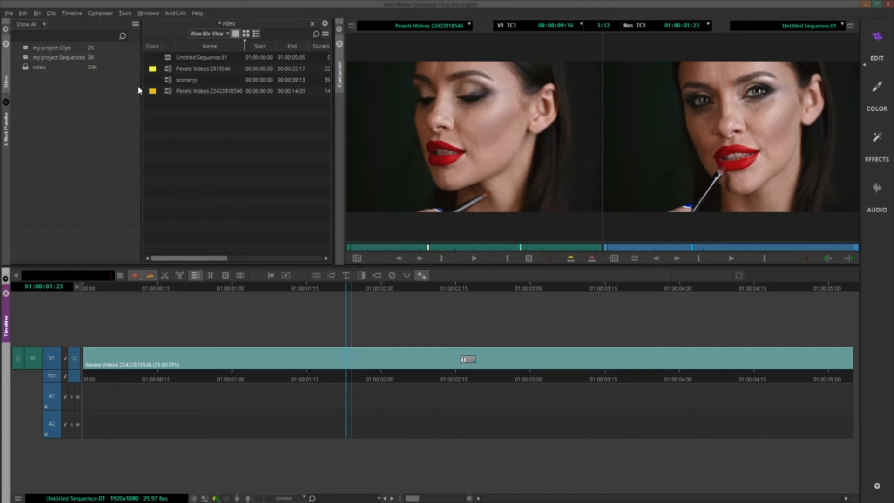
{"action": "double_click", "coordinate": [168, 73]}
{"action": "left_click", "coordinate": [400, 248]}
{"action": "left_click_drag", "start_coordinate": [406, 251], "coordinate": [468, 251]}
{"action": "key", "text": "i"}
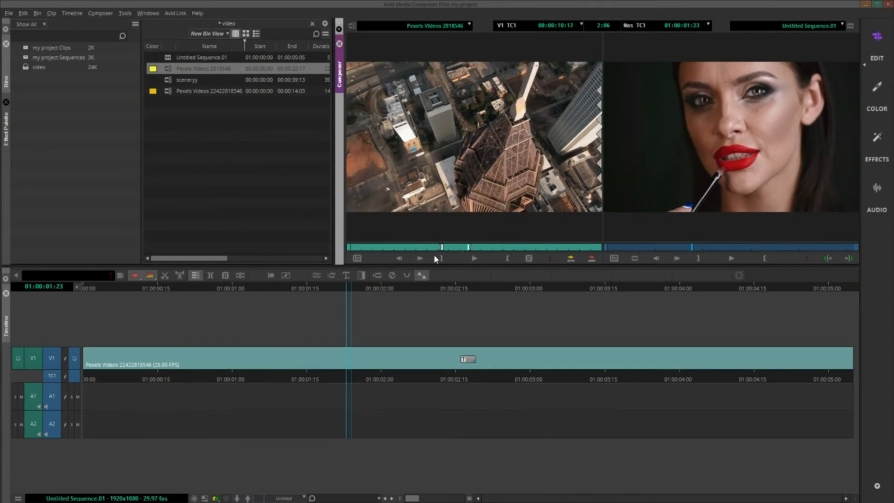
Overwrite the marked Pexels Videos 2818546 section onto the sequence at 01:00:01:23 and park back on its first frame.
{"action": "key", "text": "b"}
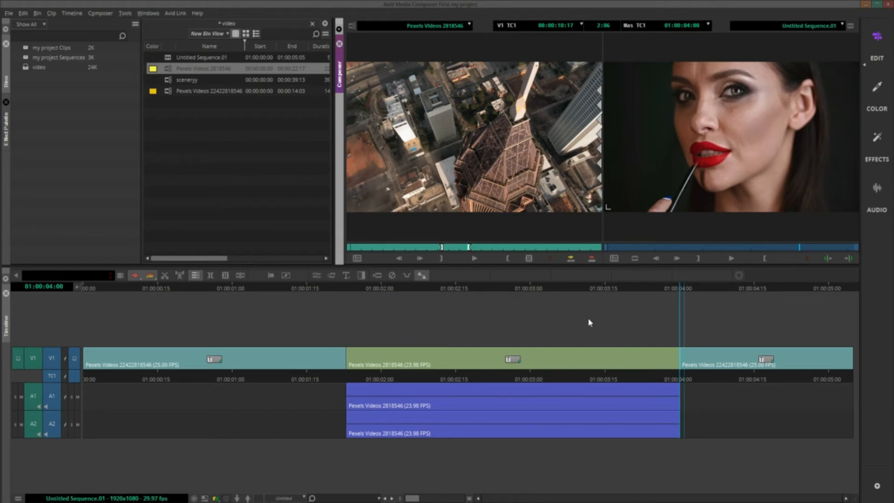
{"action": "left_click", "coordinate": [679, 298]}
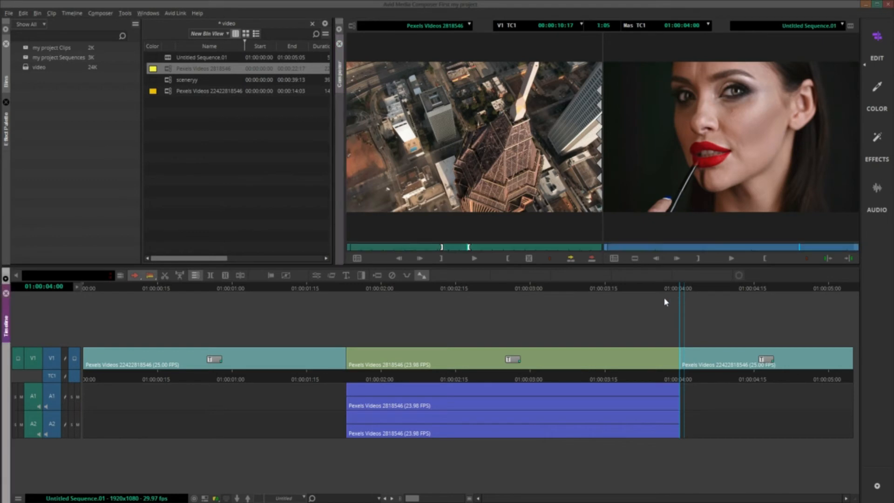
{"action": "left_click_drag", "start_coordinate": [683, 292], "coordinate": [353, 316]}
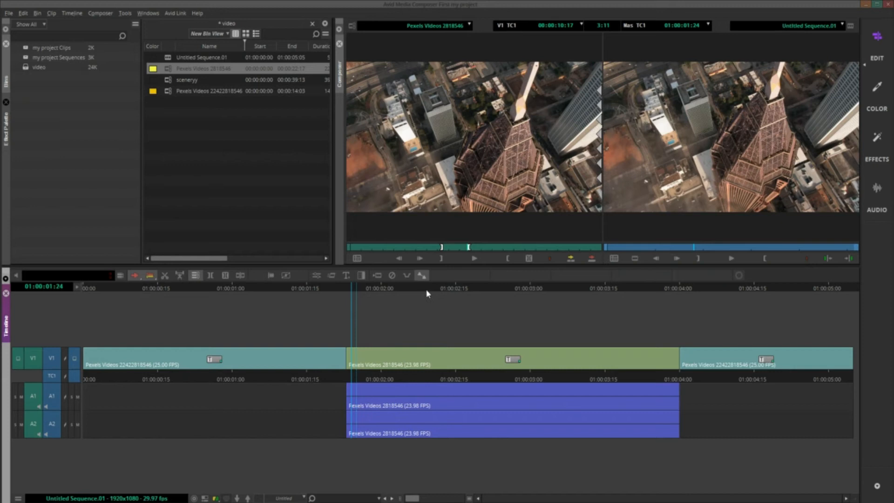
{"action": "key", "text": "Left"}
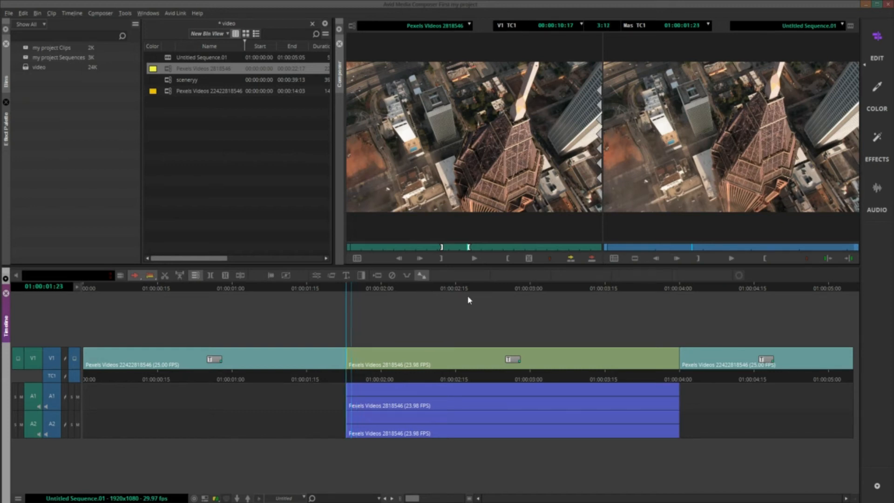
Jump back and forth between the edit points at both ends of the Pexels Videos 2818546 segment in the sequence.
{"action": "left_click_drag", "start_coordinate": [694, 290], "coordinate": [446, 302]}
{"action": "key", "text": "s"}
{"action": "key", "text": "a"}
{"action": "key", "text": "s"}
{"action": "key", "text": "a"}
{"action": "key", "text": "a"}
{"action": "key", "text": "s"}
{"action": "key", "text": "s"}
{"action": "key", "text": "a"}
{"action": "key", "text": "s"}
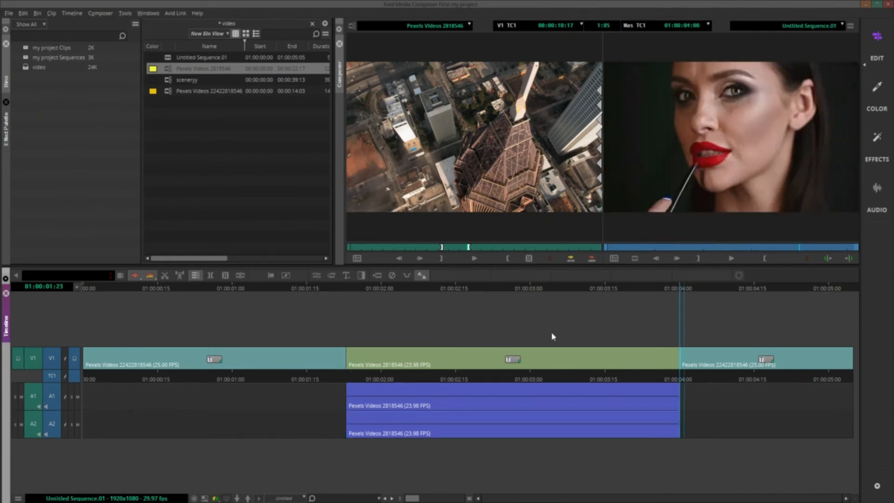
{"action": "key", "text": "a"}
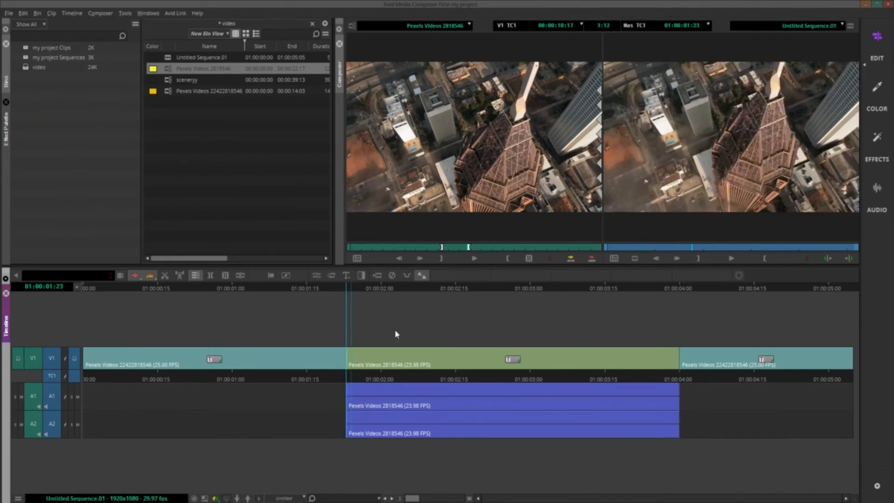
{"action": "key", "text": "s"}
{"action": "key", "text": "a"}
{"action": "key", "text": "s"}
{"action": "key", "text": "a"}
Mark sceneryy from about 00:00:14:23 to 00:00:23:08 and splice that section into the sequence at 01:00:04:01.
{"action": "left_click_drag", "start_coordinate": [322, 289], "coordinate": [691, 329]}
{"action": "key", "text": "Left"}
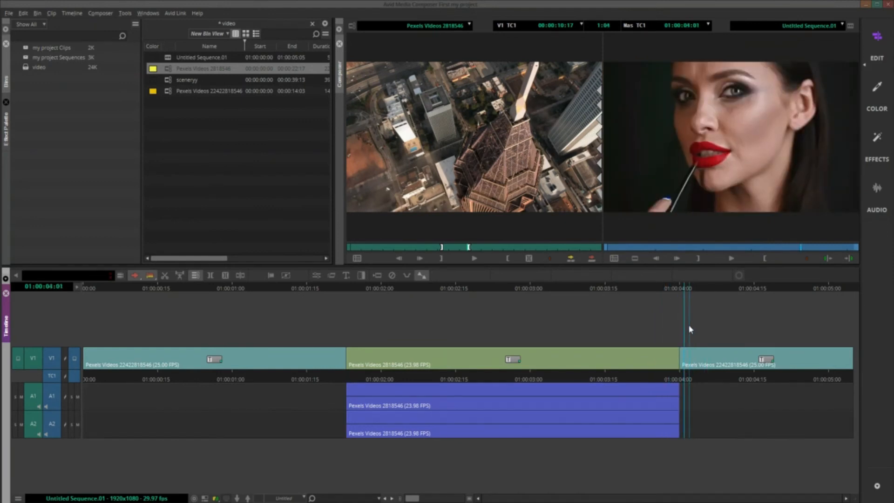
{"action": "double_click", "coordinate": [169, 83]}
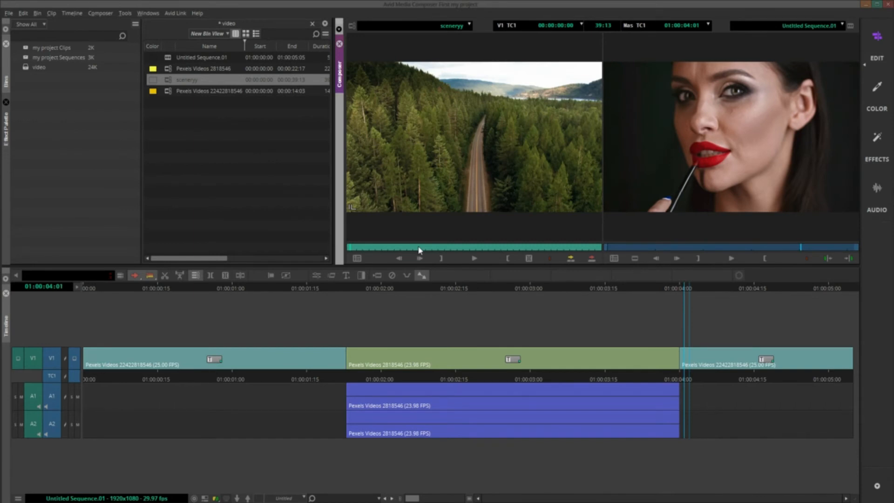
{"action": "left_click_drag", "start_coordinate": [491, 250], "coordinate": [444, 250]}
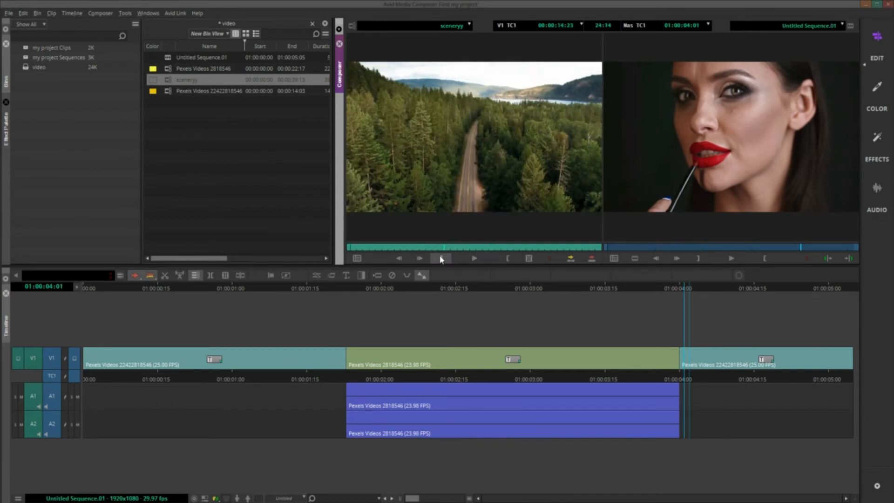
{"action": "left_click", "coordinate": [446, 265]}
{"action": "left_click_drag", "start_coordinate": [450, 250], "coordinate": [497, 250]}
{"action": "left_click", "coordinate": [506, 259]}
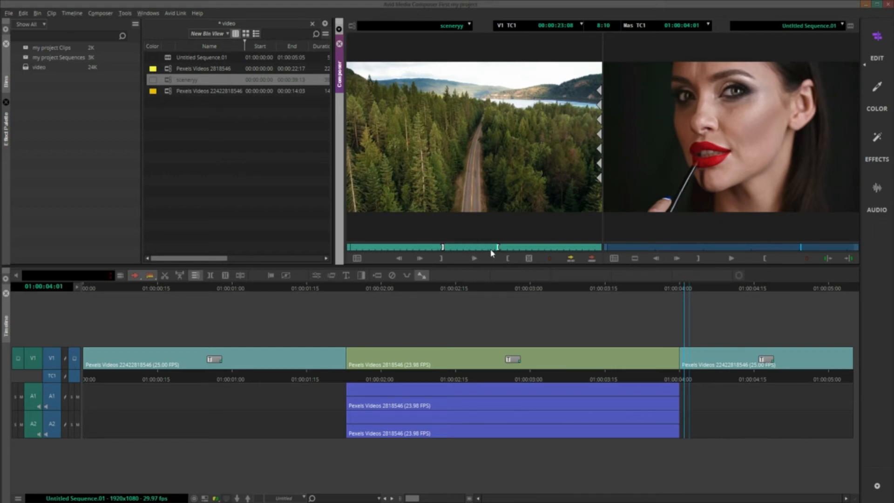
{"action": "key", "text": "v"}
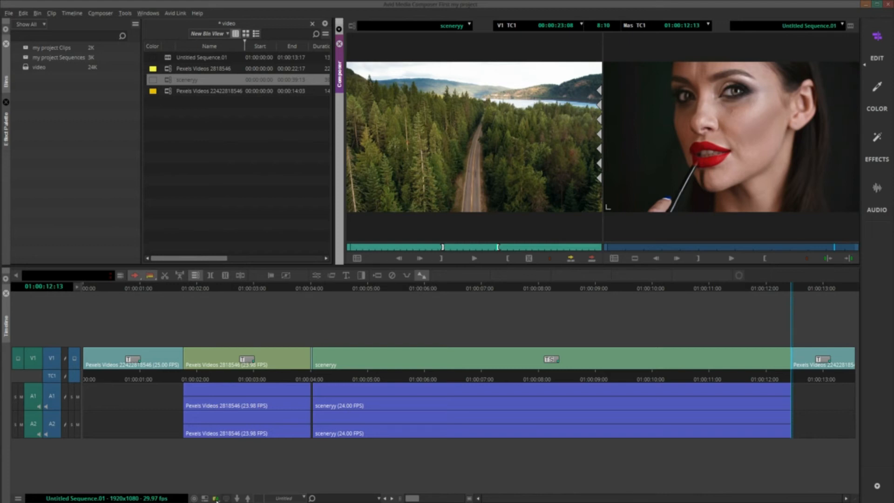
Examine the timeline's video quality options and leave Draft Quality selected.
{"action": "left_click", "coordinate": [216, 499]}
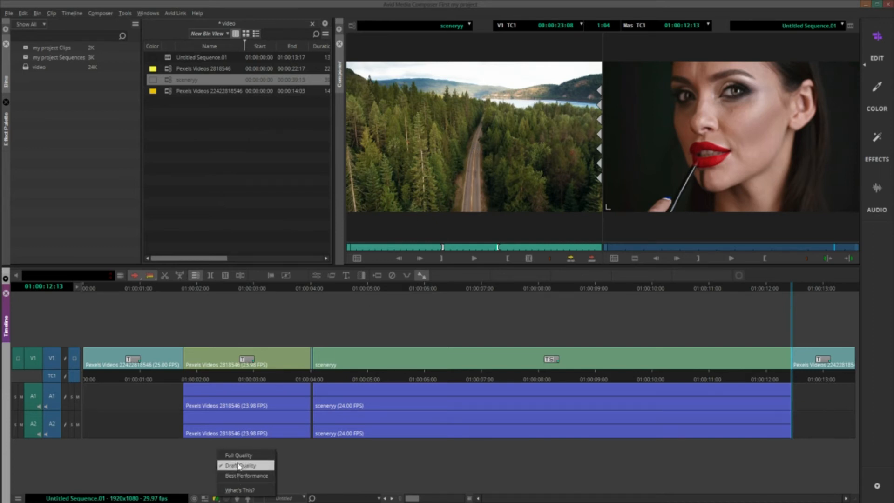
{"action": "left_click", "coordinate": [348, 481]}
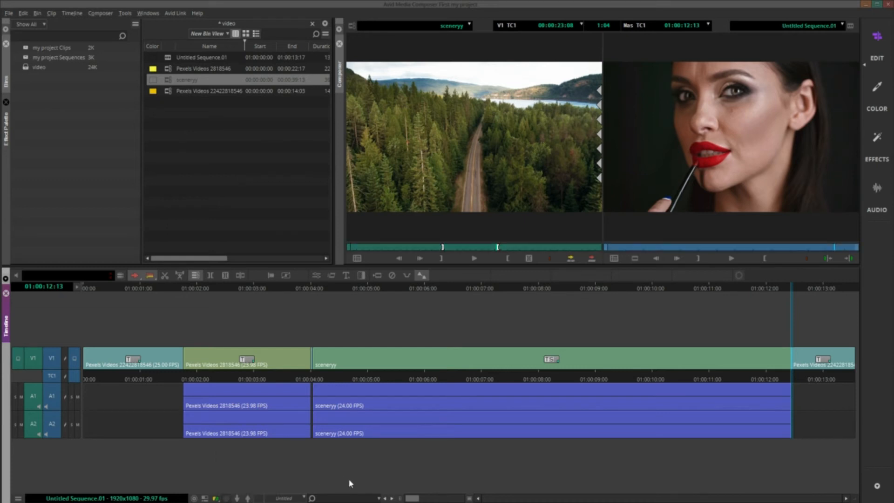
{"action": "mouse_move", "coordinate": [414, 500]}
{"action": "left_mouse_down"}
{"action": "mouse_move", "coordinate": [422, 501]}
{"action": "mouse_move", "coordinate": [398, 500]}
{"action": "mouse_move", "coordinate": [429, 499]}
{"action": "mouse_move", "coordinate": [399, 500]}
{"action": "mouse_move", "coordinate": [413, 499]}
{"action": "left_mouse_up"}
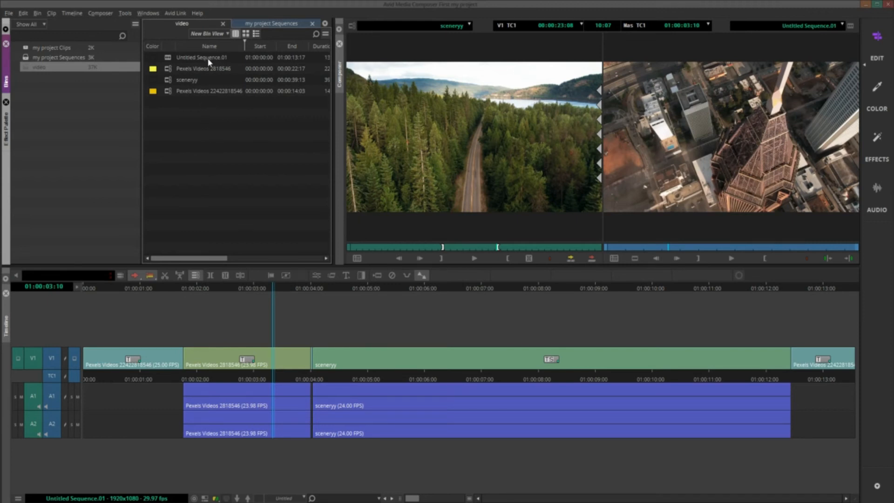
Rename Untitled Sequence.01 in the video bin as timeline1.
{"action": "left_click", "coordinate": [200, 57]}
{"action": "type", "text": "s"}
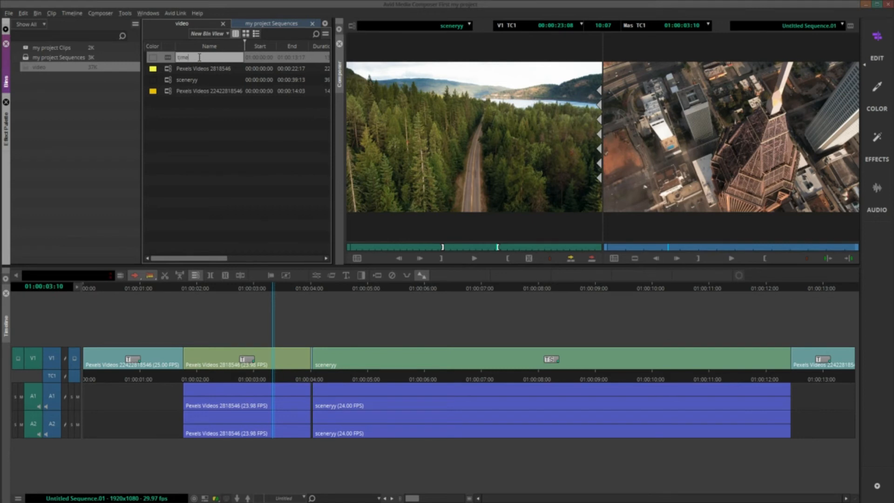
{"action": "type", "text": "imeline1"}
{"action": "left_click", "coordinate": [175, 125]}
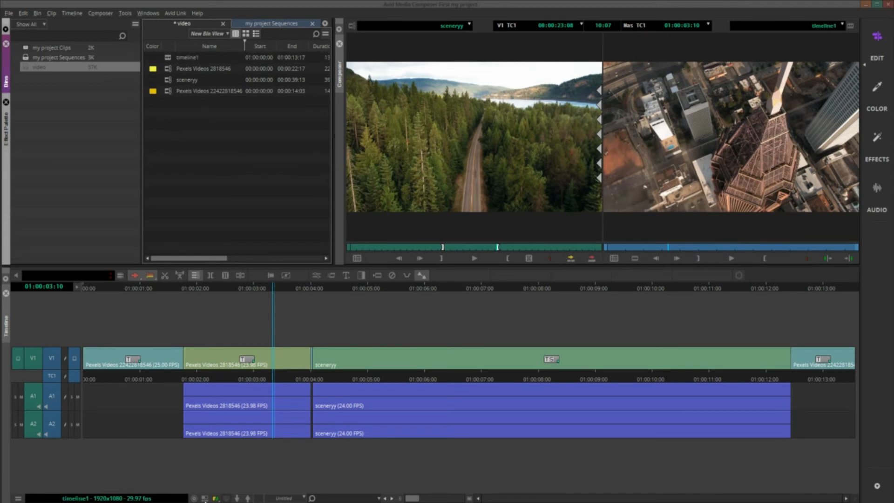
Create a new sequence in the video bin and name it timeline2.
{"action": "right_click", "coordinate": [196, 125]}
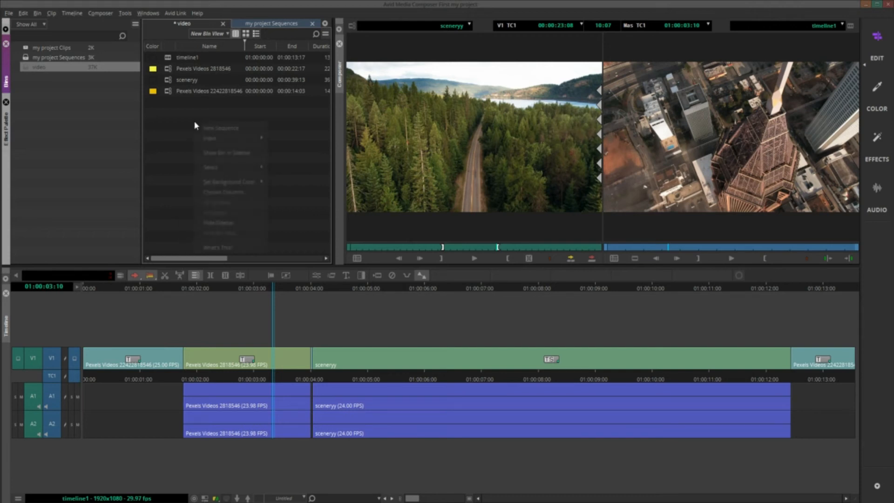
{"action": "left_click", "coordinate": [229, 130]}
{"action": "type", "text": "s"}
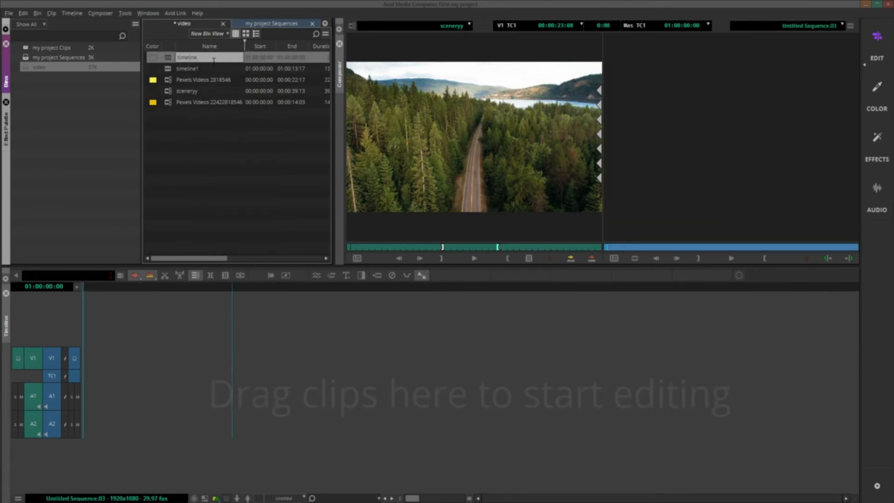
{"action": "key", "text": "Return"}
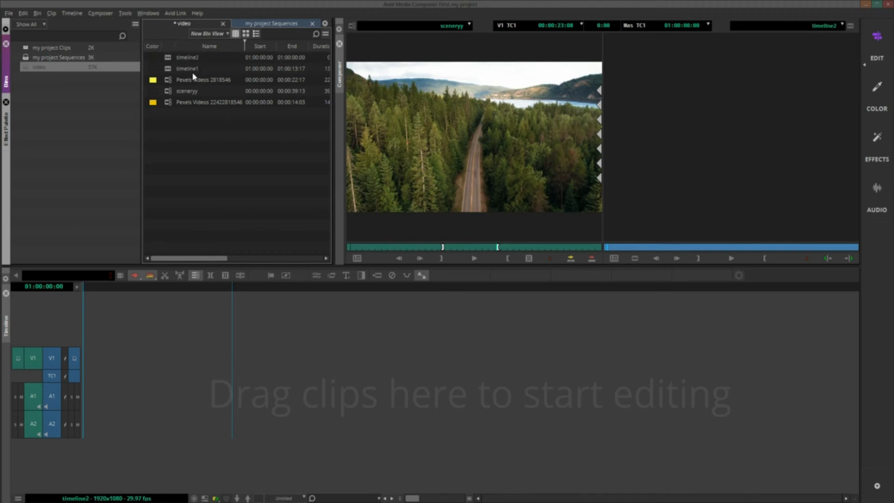
Mark a 3:04 section of Pexels Videos 2818546 ending at 00:00:08:03 and splice it into timeline2.
{"action": "double_click", "coordinate": [168, 84]}
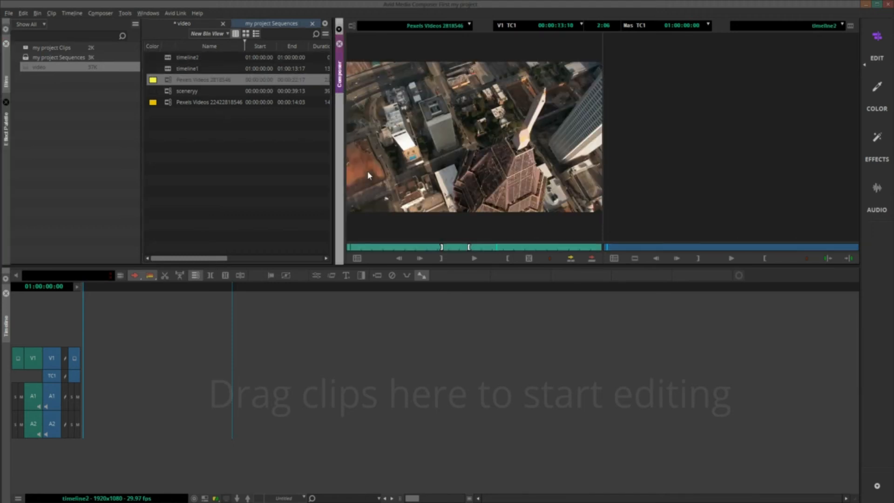
{"action": "mouse_move", "coordinate": [454, 250]}
{"action": "left_mouse_down"}
{"action": "mouse_move", "coordinate": [405, 251]}
{"action": "mouse_move", "coordinate": [440, 249]}
{"action": "left_mouse_up"}
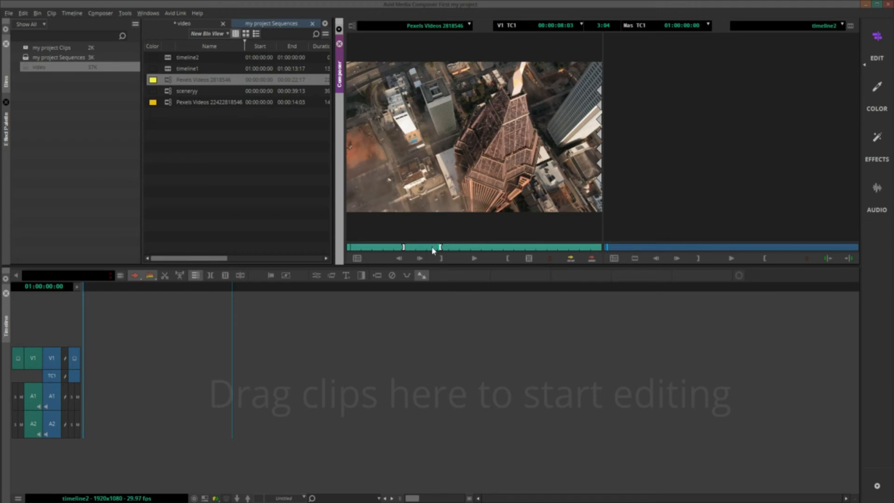
{"action": "key", "text": "v"}
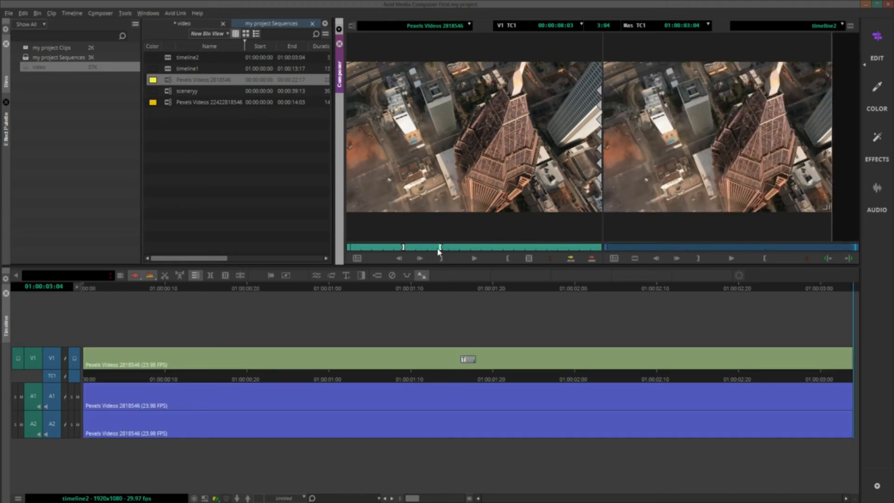
{"action": "double_click", "coordinate": [169, 103]}
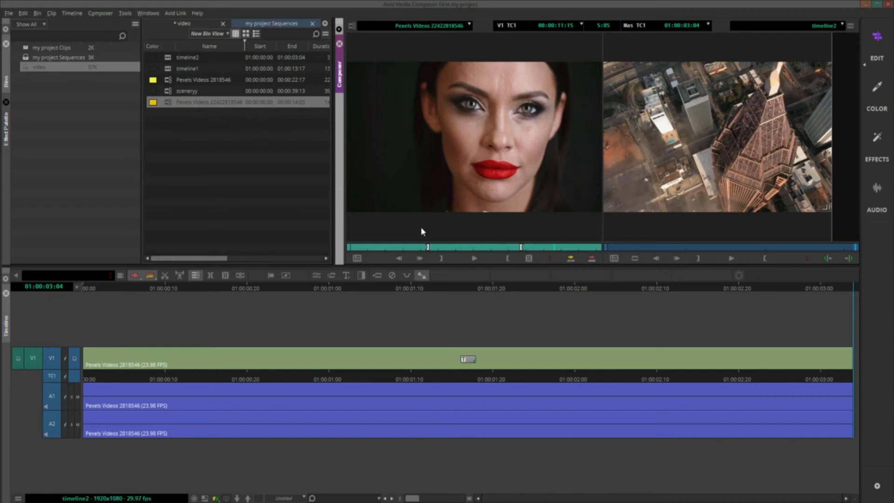
{"action": "left_click_drag", "start_coordinate": [494, 252], "coordinate": [587, 250]}
{"action": "key", "text": "i"}
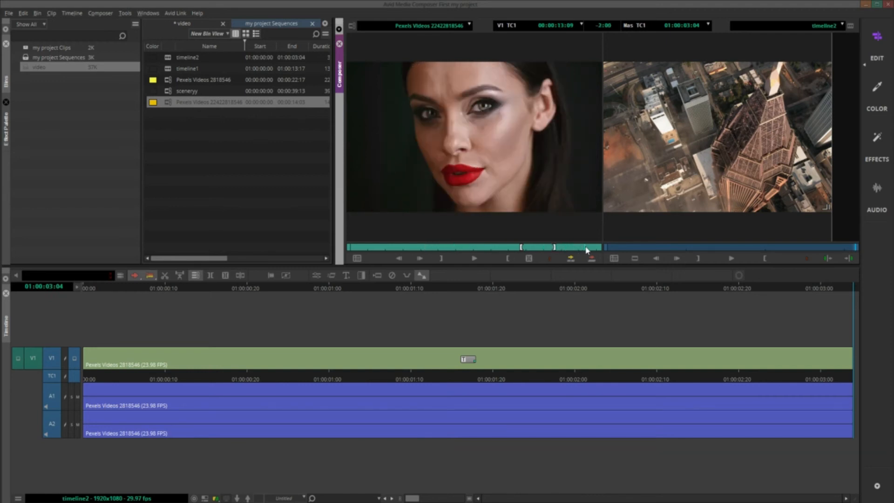
{"action": "key", "text": "o"}
{"action": "key", "text": "v"}
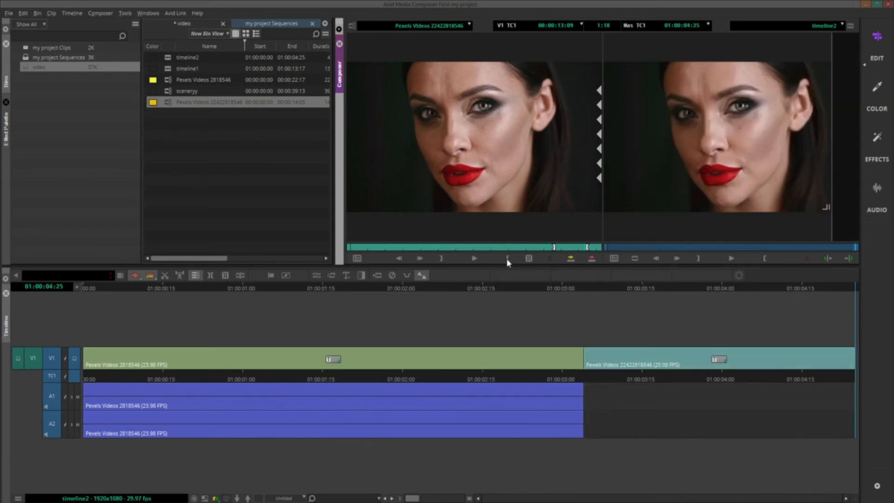
Switch the timeline to show the source clip, and scrub the source to 00:00:06:05 and timeline2 to 01:00:03:16.
{"action": "mouse_move", "coordinate": [563, 286]}
{"action": "left_mouse_down"}
{"action": "mouse_move", "coordinate": [555, 290]}
{"action": "mouse_move", "coordinate": [601, 298]}
{"action": "mouse_move", "coordinate": [549, 293]}
{"action": "left_mouse_up"}
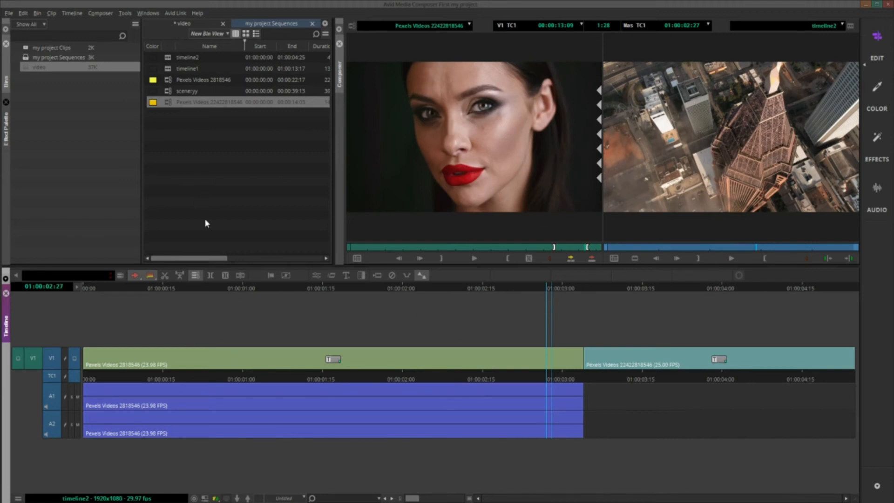
{"action": "left_click", "coordinate": [499, 290]}
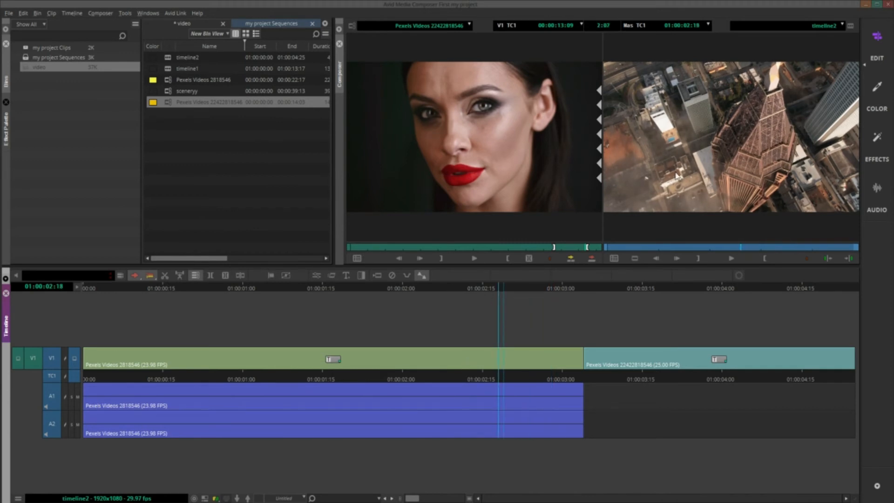
{"action": "left_click", "coordinate": [205, 499]}
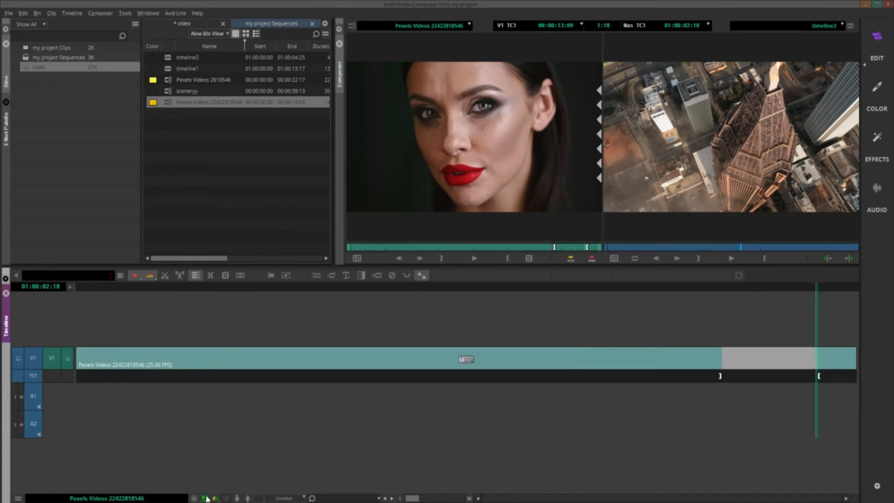
{"action": "left_click_drag", "start_coordinate": [729, 290], "coordinate": [423, 292]}
{"action": "left_click_drag", "start_coordinate": [700, 250], "coordinate": [790, 249]}
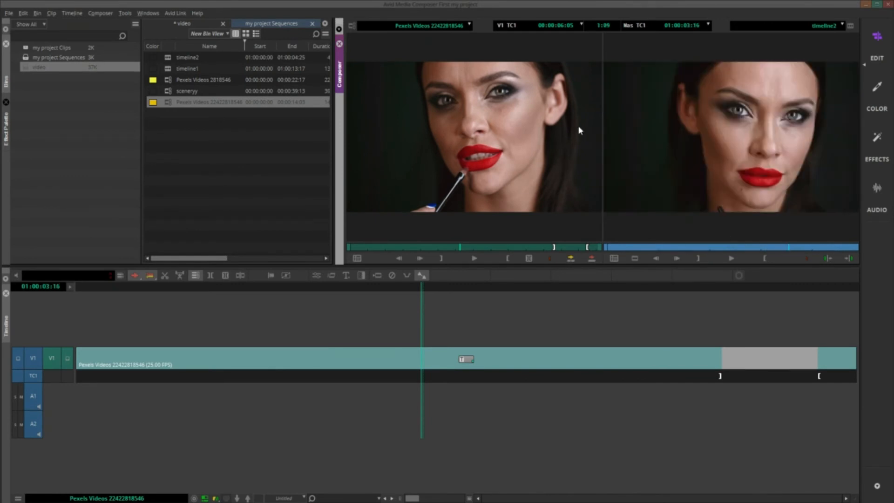
Look through the loaded source clips, and load timeline1 and then timeline2 in the record monitor.
{"action": "left_click", "coordinate": [465, 27]}
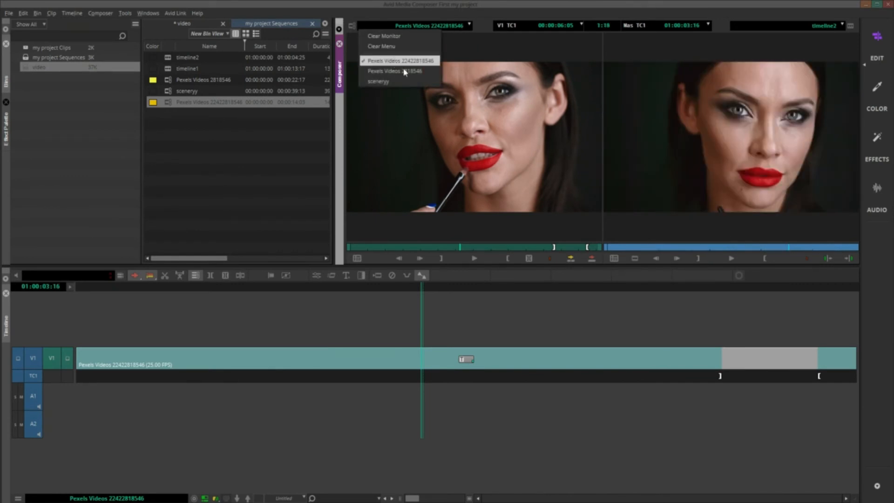
{"action": "left_click", "coordinate": [174, 126]}
{"action": "double_click", "coordinate": [168, 69]}
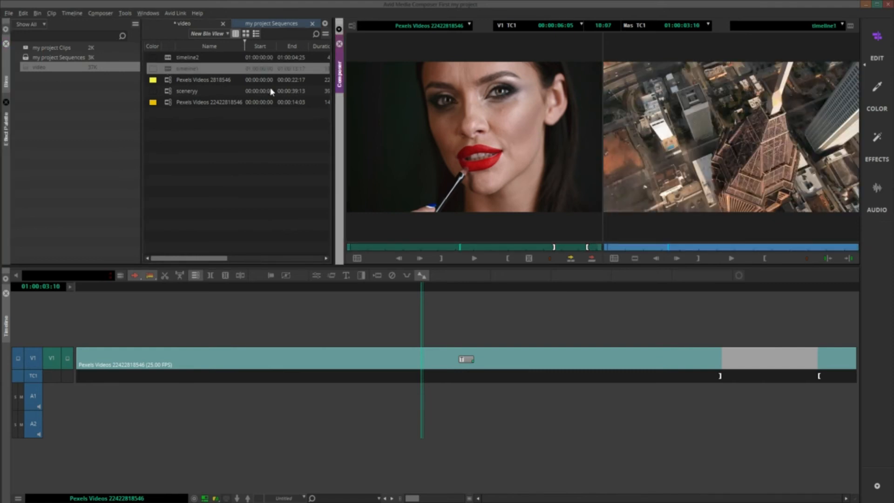
{"action": "double_click", "coordinate": [168, 57]}
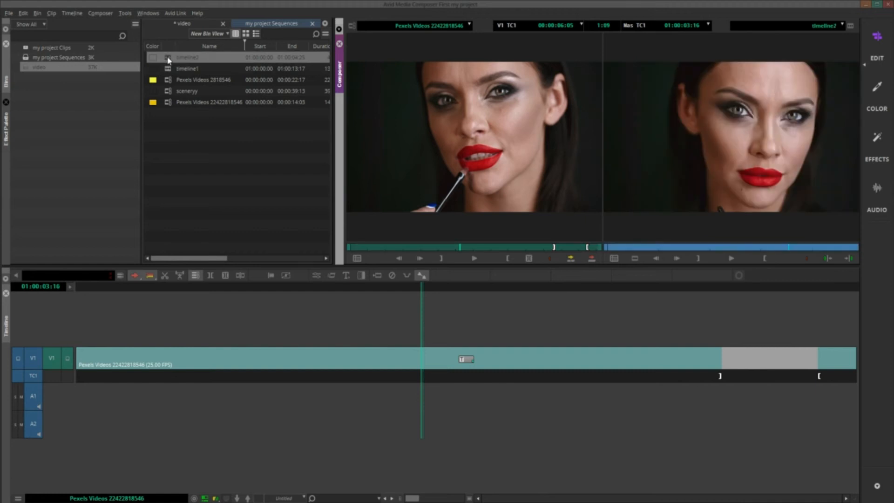
{"action": "left_click", "coordinate": [476, 247]}
{"action": "mouse_move", "coordinate": [455, 249]}
{"action": "left_mouse_down"}
{"action": "mouse_move", "coordinate": [602, 247]}
{"action": "mouse_move", "coordinate": [464, 248]}
{"action": "left_mouse_up"}
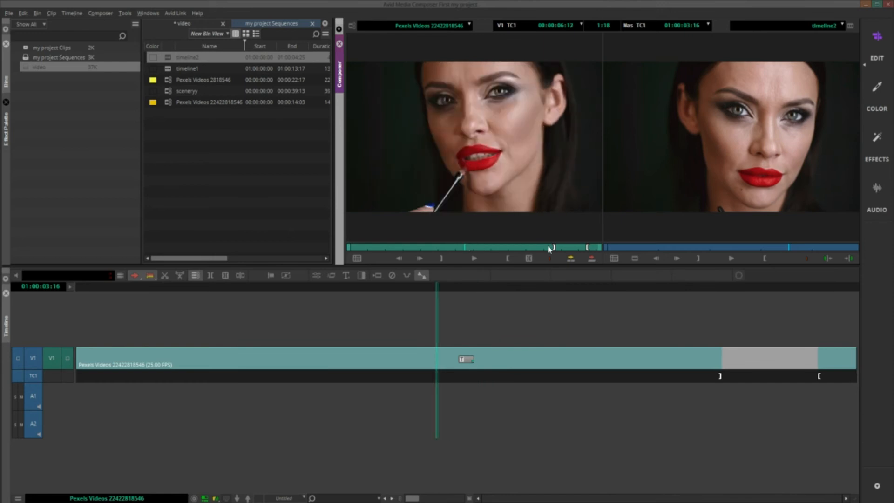
{"action": "mouse_move", "coordinate": [677, 251]}
{"action": "left_mouse_down"}
{"action": "mouse_move", "coordinate": [846, 247]}
{"action": "mouse_move", "coordinate": [683, 249]}
{"action": "left_mouse_up"}
{"action": "left_click_drag", "start_coordinate": [483, 245], "coordinate": [485, 278]}
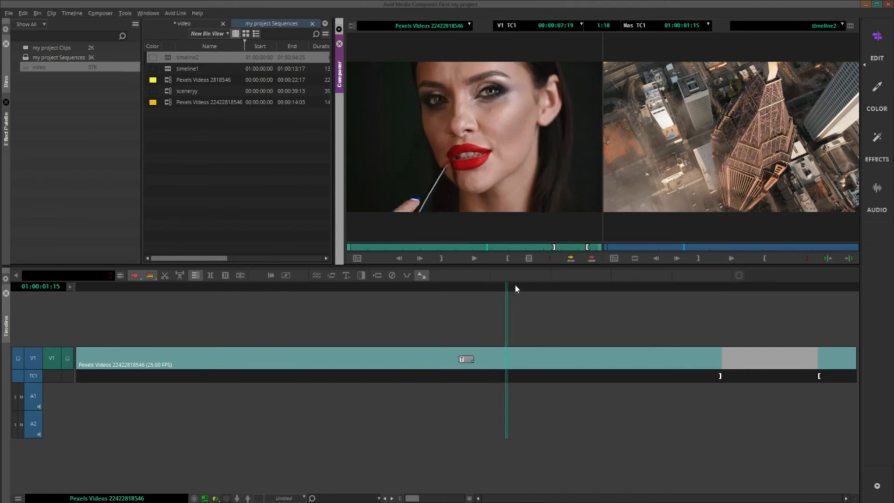
{"action": "left_click", "coordinate": [537, 286]}
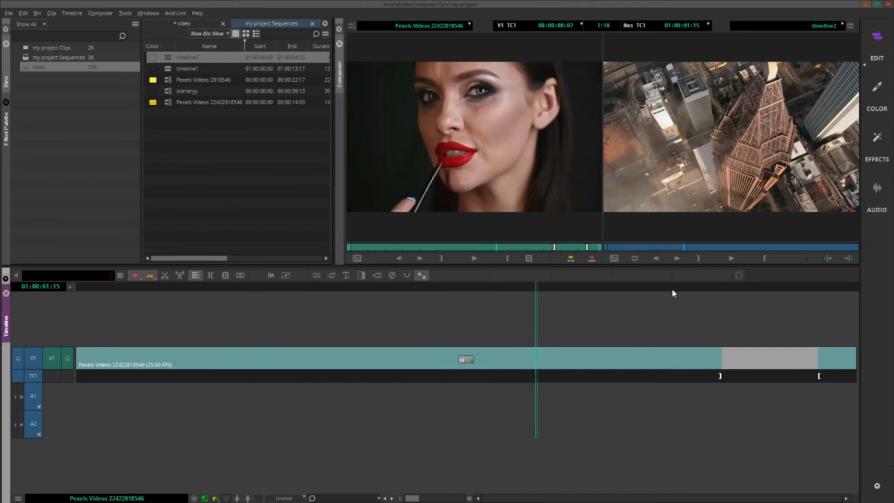
Scrub the source clip's timeline, and move the timeline2 playhead to 01:00:02:15.
{"action": "left_click", "coordinate": [516, 293]}
{"action": "left_click_drag", "start_coordinate": [518, 293], "coordinate": [491, 293]}
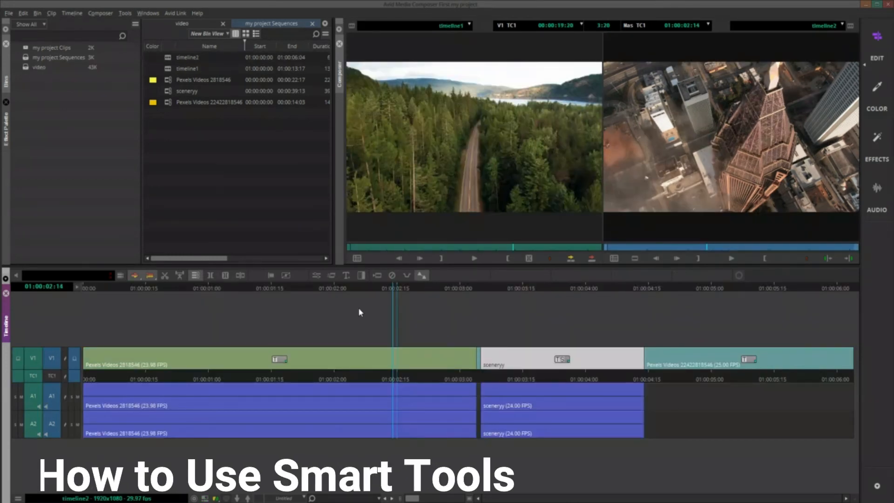
{"action": "mouse_move", "coordinate": [384, 293]}
{"action": "left_mouse_down"}
{"action": "mouse_move", "coordinate": [362, 291]}
{"action": "mouse_move", "coordinate": [399, 289]}
{"action": "left_mouse_up"}
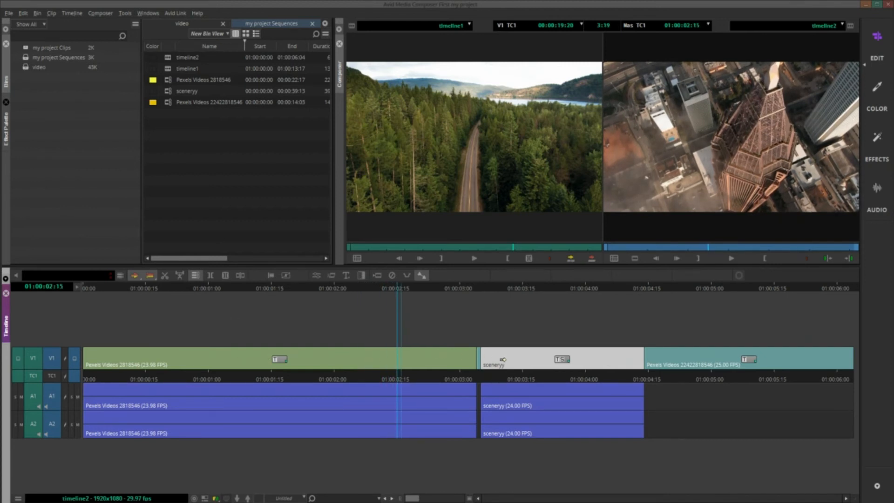
Review the English (United States) keyboard layout in the user settings to find the Lift and Extract keys, and close the settings.
{"action": "left_click", "coordinate": [7, 14]}
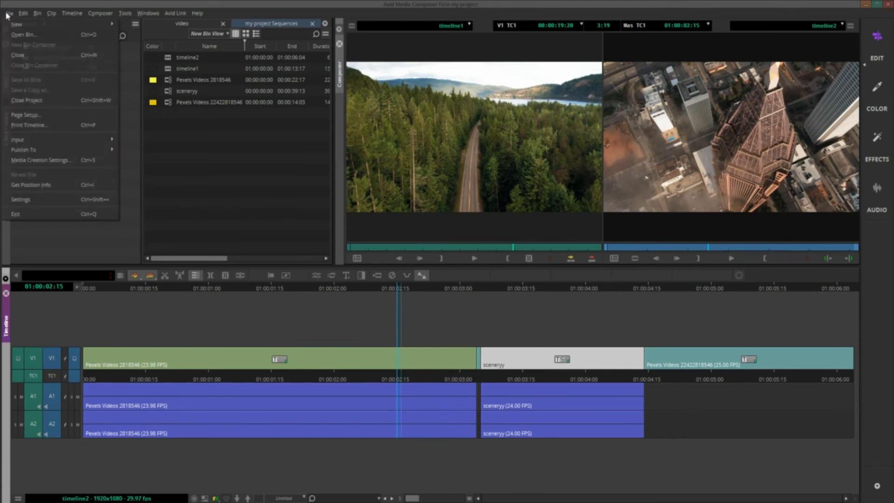
{"action": "left_click", "coordinate": [49, 200]}
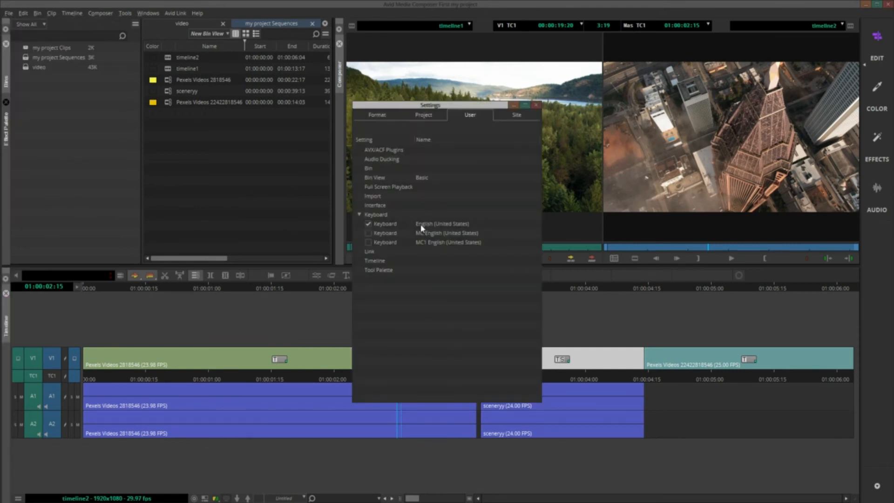
{"action": "double_click", "coordinate": [395, 228]}
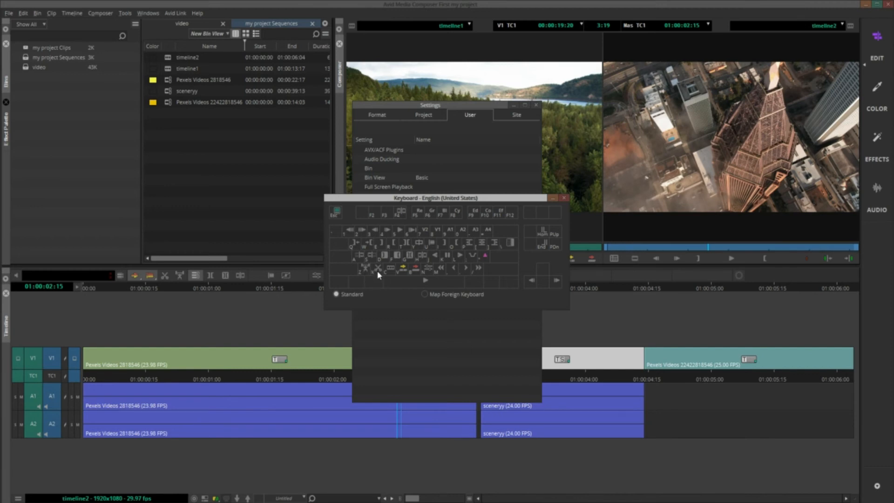
{"action": "left_click", "coordinate": [564, 198]}
{"action": "left_click", "coordinate": [536, 105]}
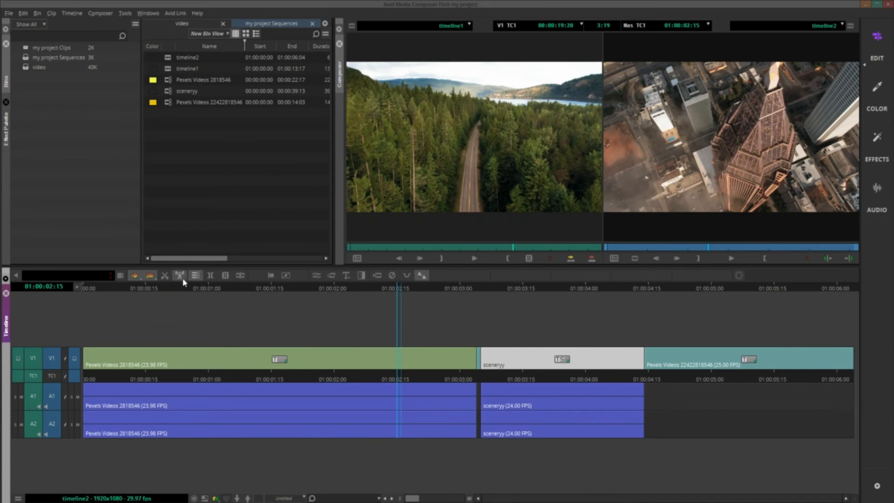
Mark a 15-frame section of timeline2 from about 01:00:02:09, inside the Pexels Videos 2818546 segment.
{"action": "left_click_drag", "start_coordinate": [387, 290], "coordinate": [408, 289]}
{"action": "key", "text": "o"}
{"action": "key", "text": "i"}
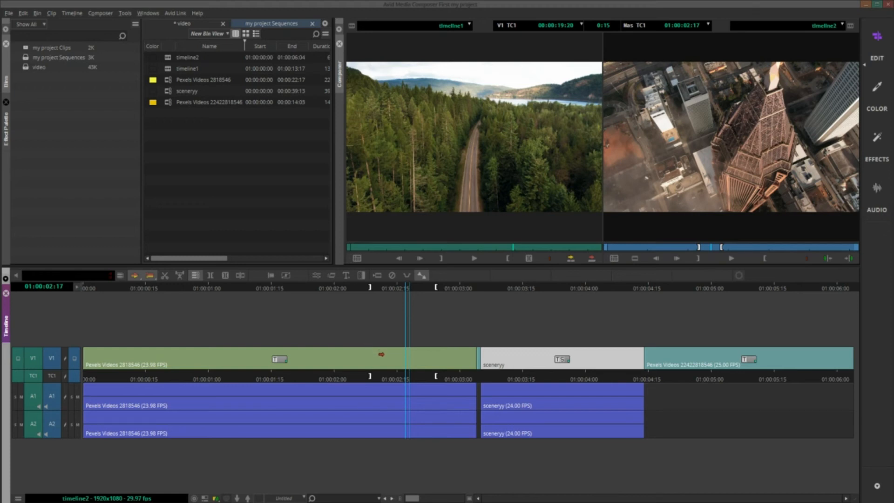
Lift the marked section out of timeline2 to leave a gap, and undo the lift.
{"action": "key", "text": "z"}
{"action": "left_click_drag", "start_coordinate": [394, 292], "coordinate": [398, 342]}
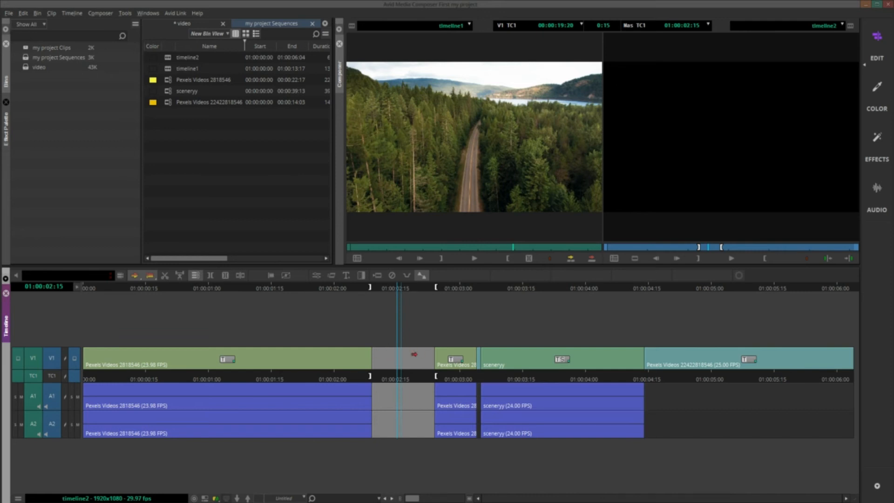
{"action": "left_click", "coordinate": [408, 360]}
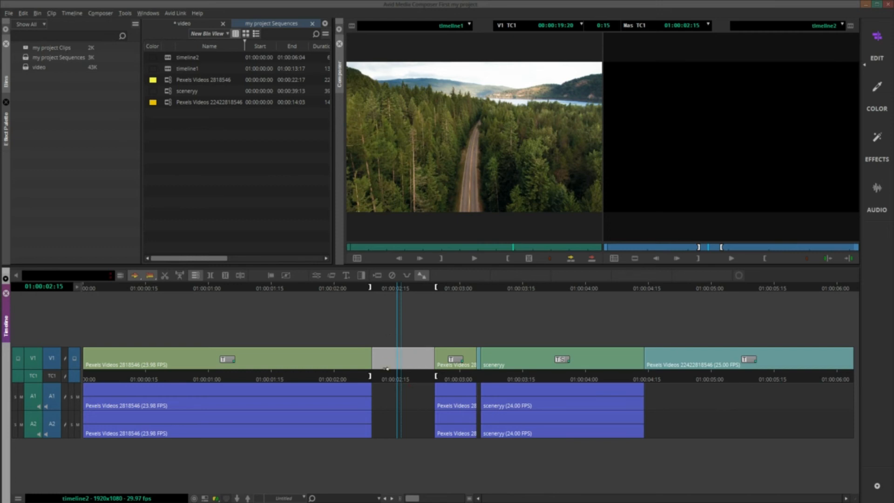
{"action": "key", "text": "ctrl+z"}
{"action": "left_click", "coordinate": [406, 345]}
Extract the marked section from timeline2 so the remaining segments close up, and undo the extraction.
{"action": "left_click", "coordinate": [396, 289]}
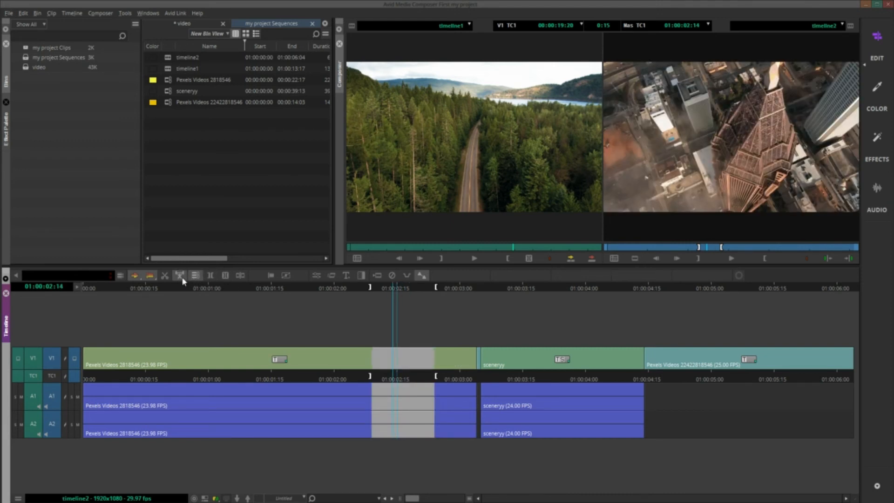
{"action": "left_click", "coordinate": [398, 290]}
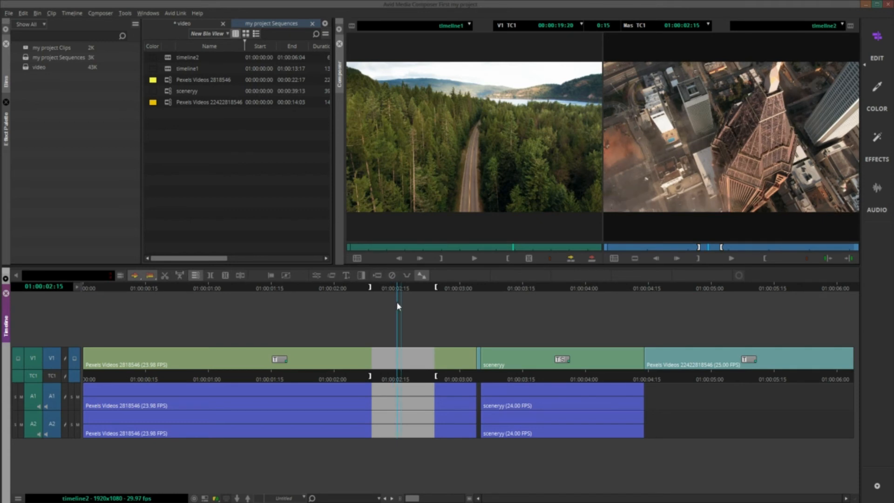
{"action": "key", "text": "x"}
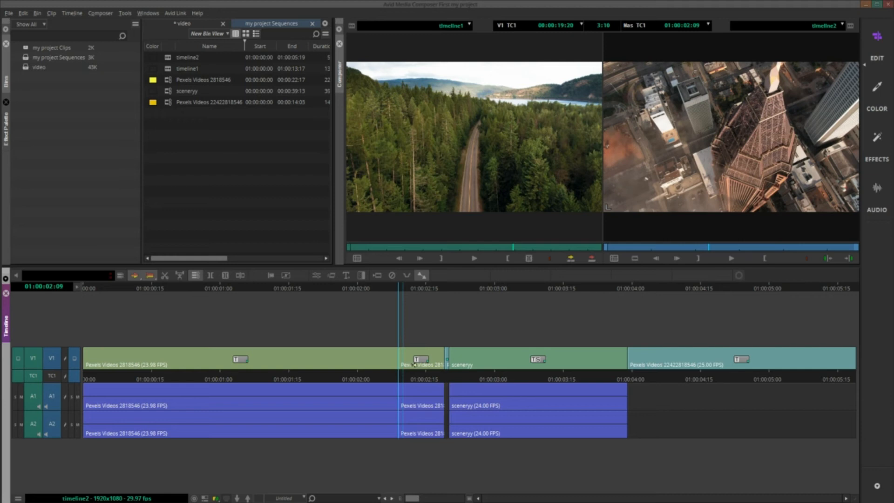
{"action": "key", "text": "ctrl+z"}
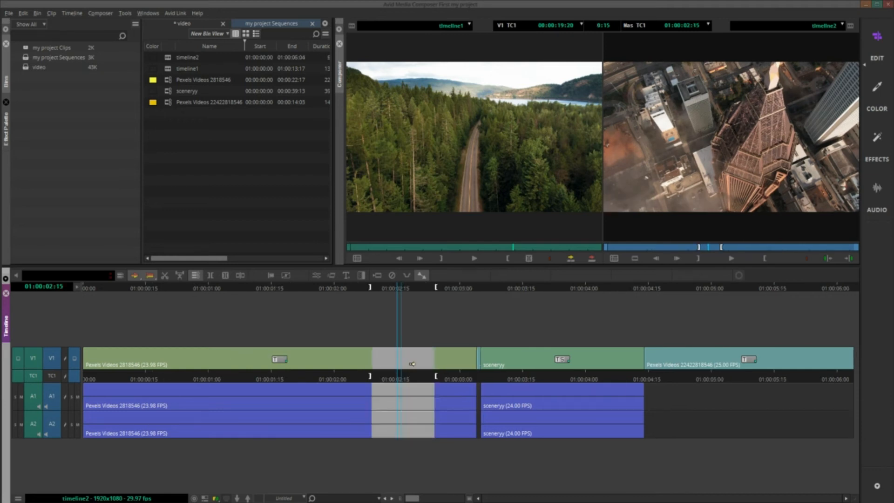
{"action": "left_click", "coordinate": [410, 292]}
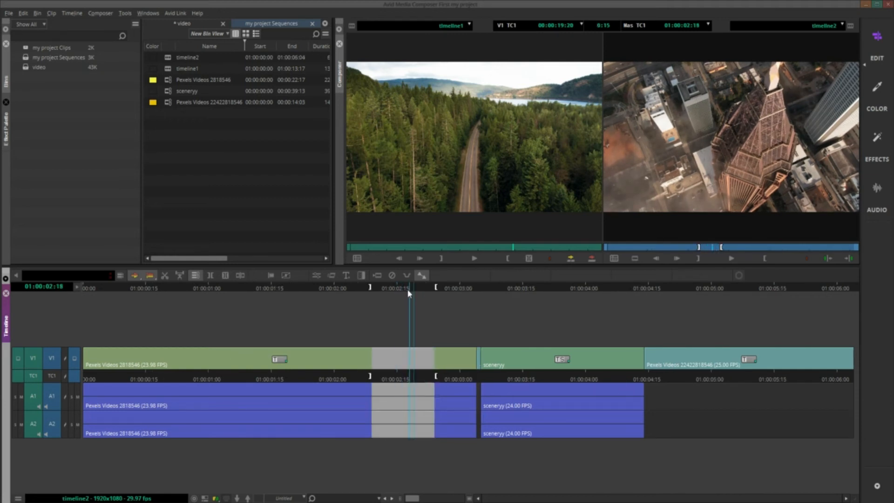
{"action": "left_click", "coordinate": [408, 291]}
Look at the options of the segment and trim smart tools, and move the timeline2 playhead to 01:00:00:11.
{"action": "right_click", "coordinate": [140, 278]}
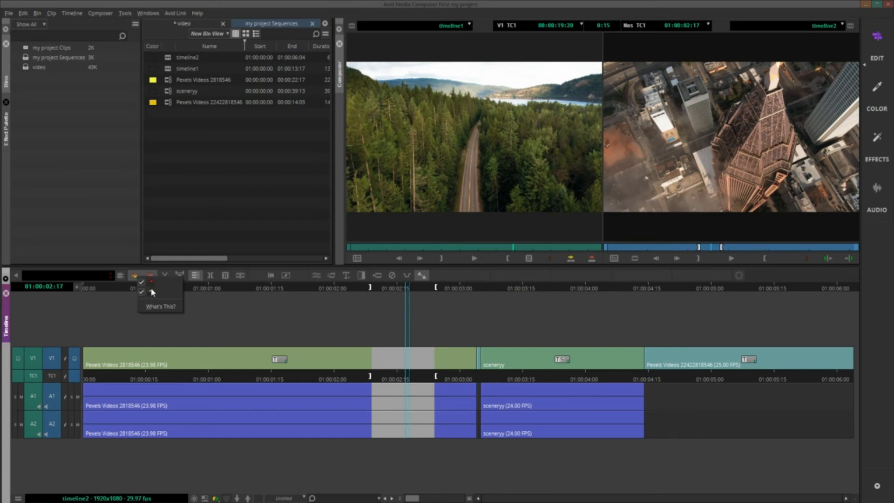
{"action": "right_click", "coordinate": [151, 275]}
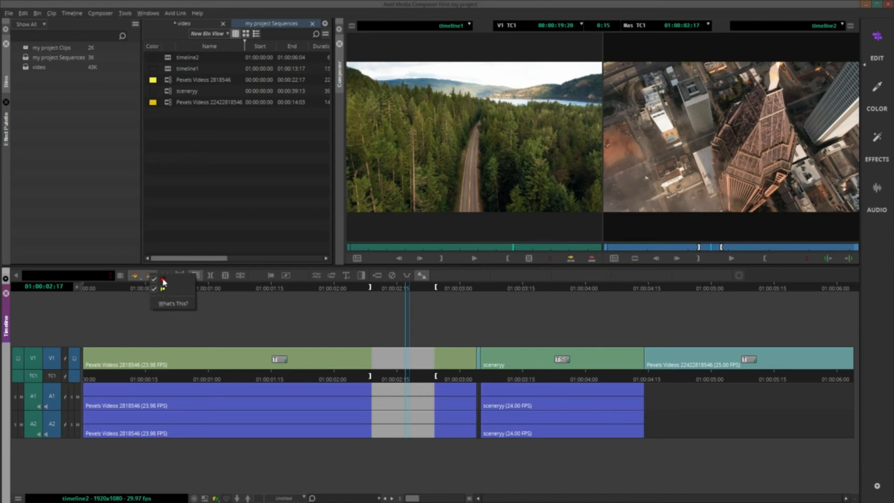
{"action": "right_click", "coordinate": [139, 278]}
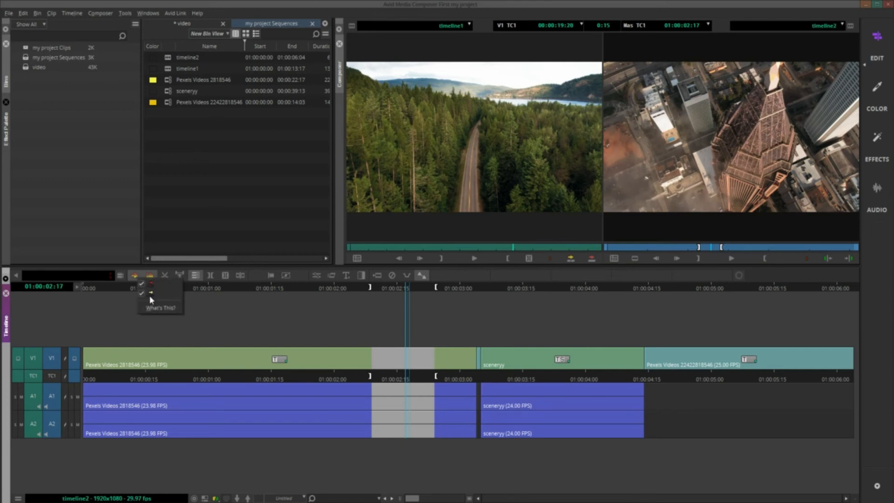
{"action": "left_click", "coordinate": [131, 290]}
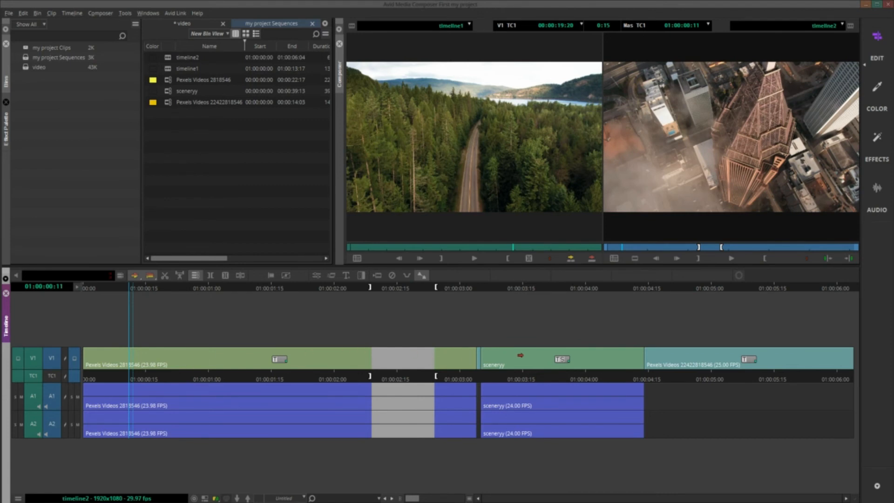
Move the sceneryy segment to start at 01:00:03:25, trying splice-in and overwrite segment moves, and undo the moves.
{"action": "left_click_drag", "start_coordinate": [482, 290], "coordinate": [566, 288]}
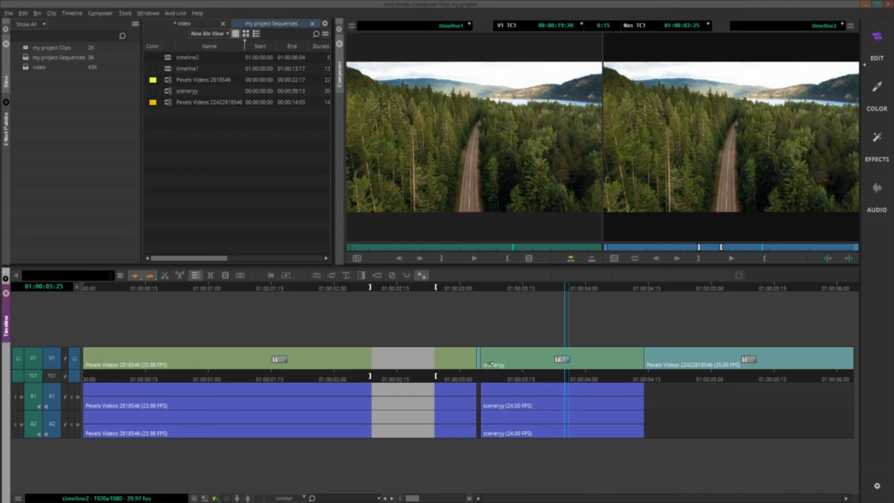
{"action": "left_click", "coordinate": [491, 364]}
{"action": "left_click_drag", "start_coordinate": [512, 363], "coordinate": [590, 369]}
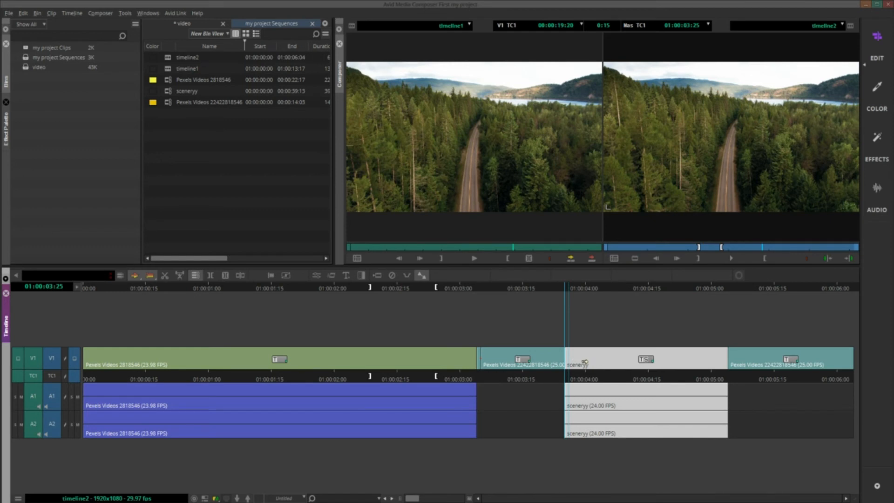
{"action": "left_click_drag", "start_coordinate": [584, 362], "coordinate": [563, 357]}
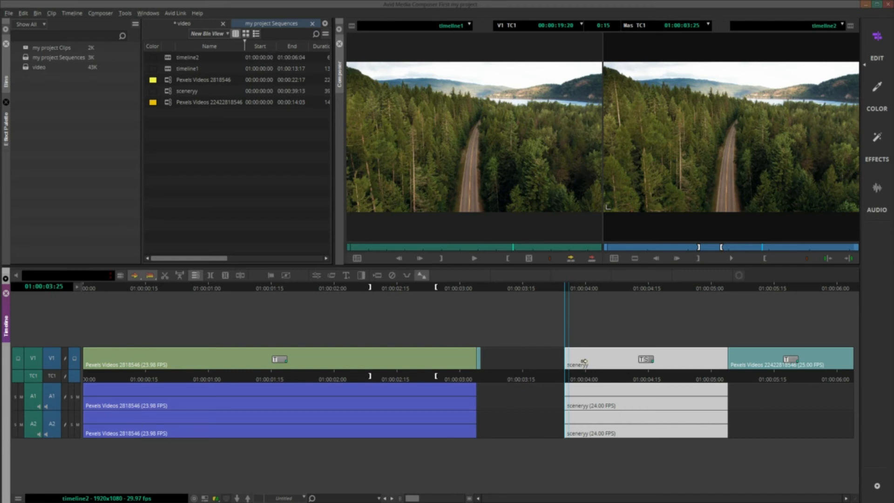
{"action": "key", "text": "ctrl+z"}
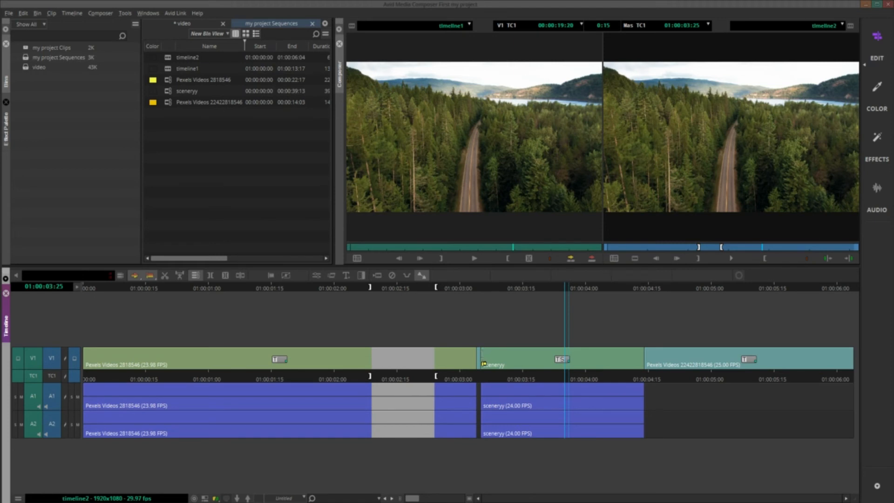
Try an overwrite trim of the sceneryy segment's start to 01:00:03:22, undo it, and ripple-trim about 12 frames off the start.
{"action": "left_click", "coordinate": [485, 352]}
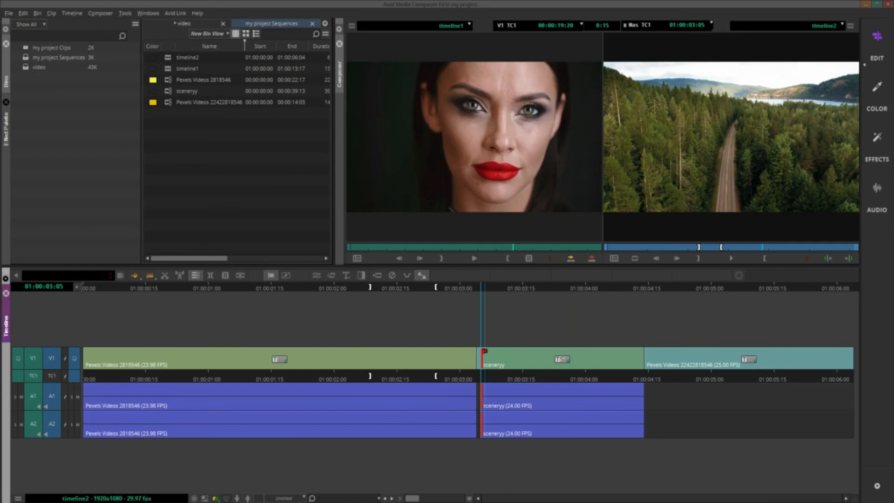
{"action": "left_click_drag", "start_coordinate": [516, 359], "coordinate": [557, 359]}
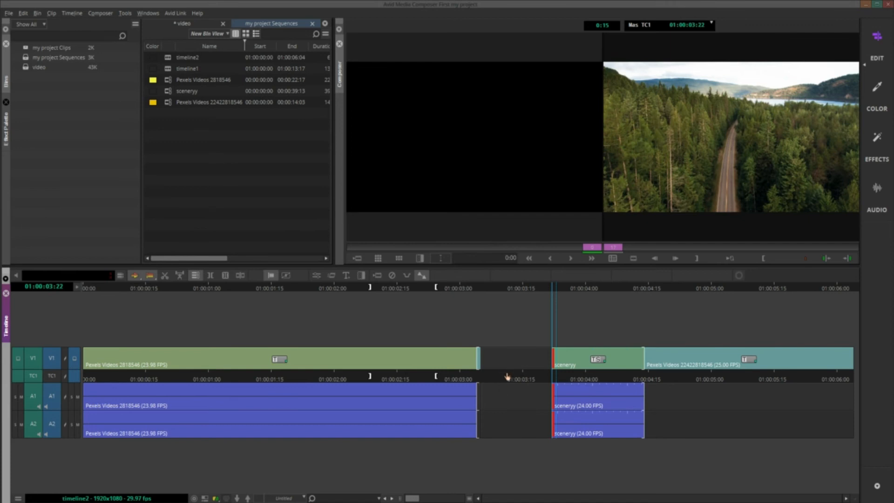
{"action": "key", "text": "ctrl+z"}
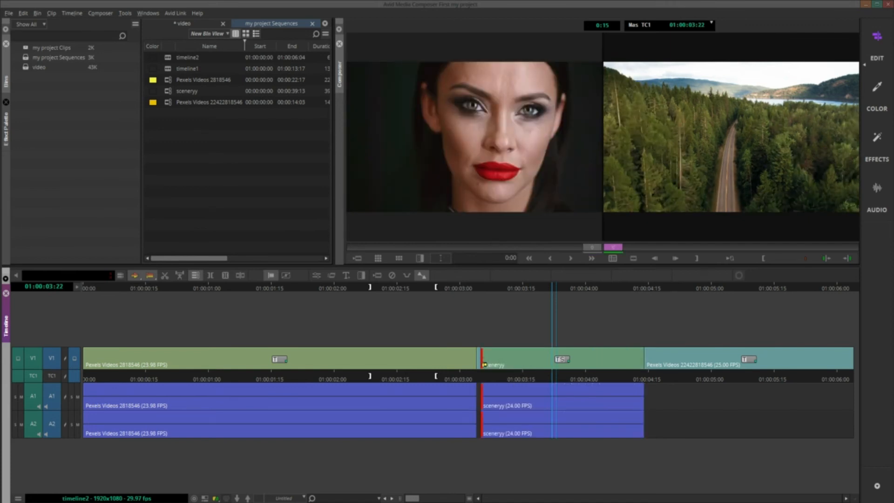
{"action": "left_click_drag", "start_coordinate": [484, 365], "coordinate": [528, 362]}
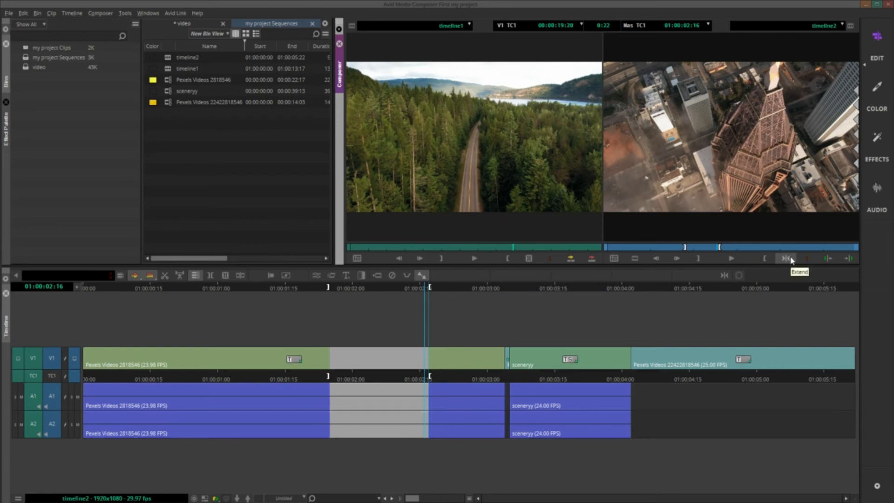
Find the Extend command among the Command Palette's trim commands, and close the palette.
{"action": "left_click", "coordinate": [125, 13]}
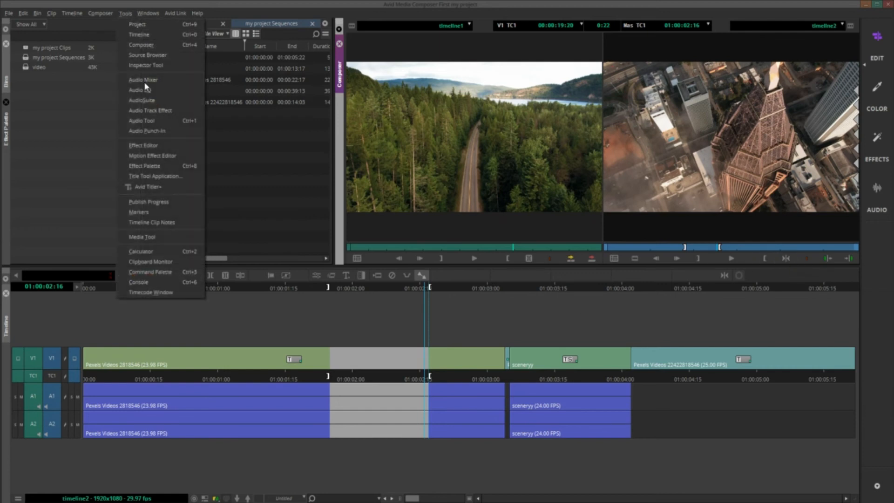
{"action": "left_click", "coordinate": [154, 270]}
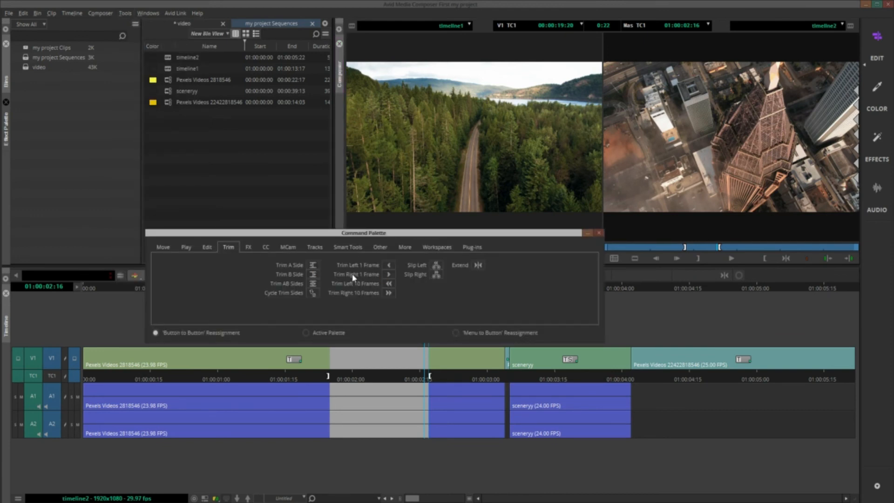
{"action": "left_click_drag", "start_coordinate": [478, 265], "coordinate": [498, 275]}
{"action": "left_click", "coordinate": [600, 233]}
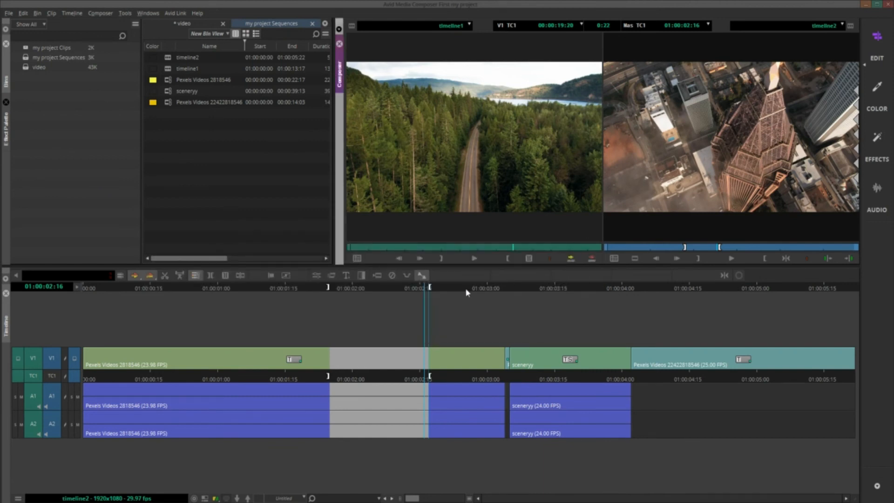
{"action": "left_click", "coordinate": [396, 285]}
{"action": "mouse_move", "coordinate": [398, 289]}
{"action": "left_mouse_down"}
{"action": "mouse_move", "coordinate": [373, 289]}
{"action": "mouse_move", "coordinate": [389, 289]}
{"action": "left_mouse_up"}
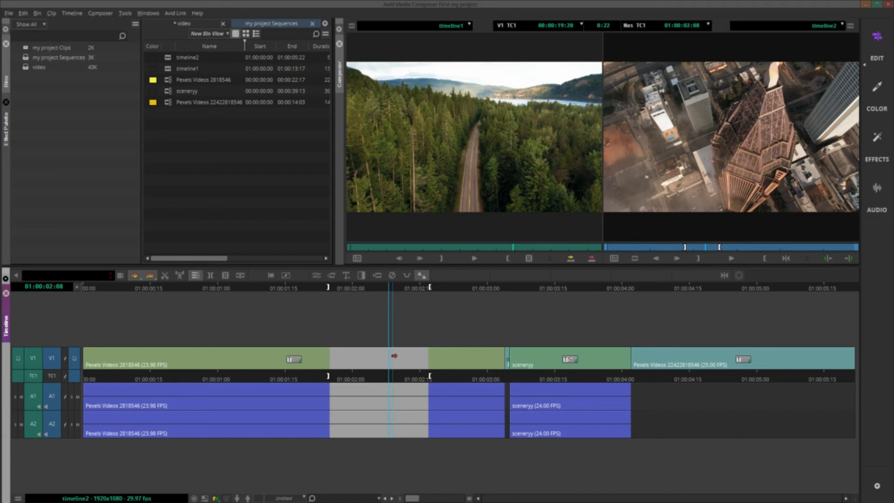
{"action": "left_click", "coordinate": [784, 262]}
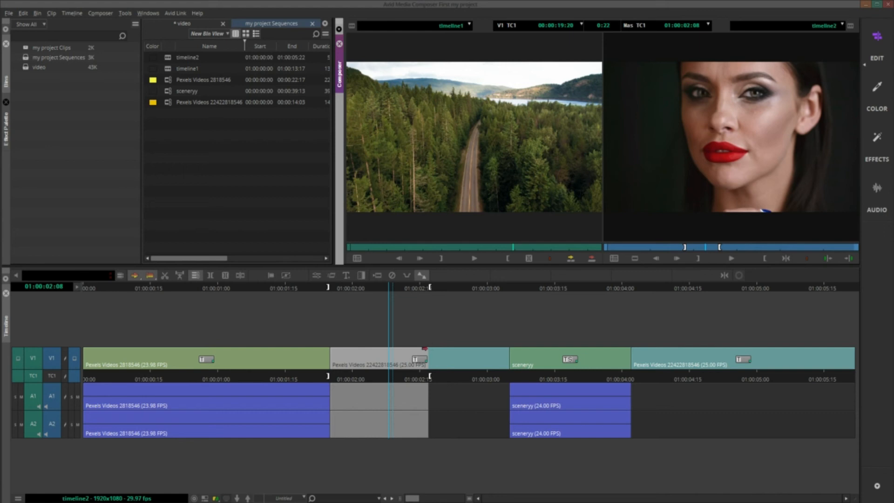
{"action": "left_click", "coordinate": [388, 355]}
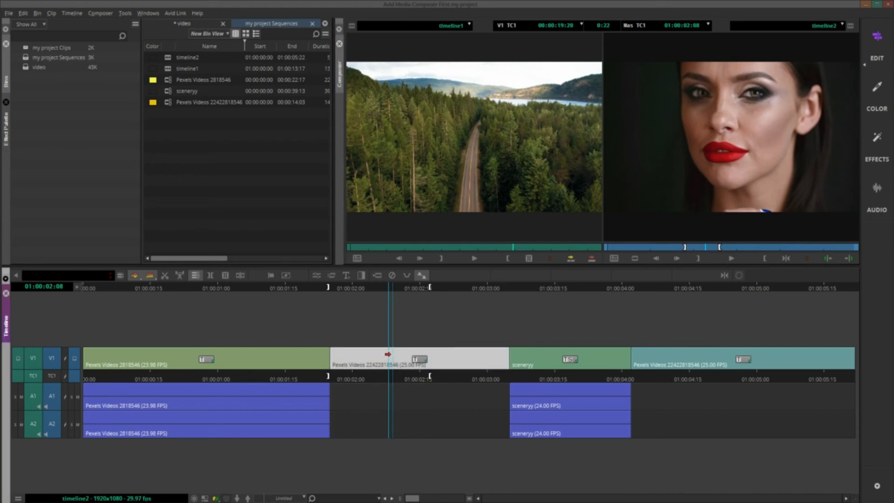
{"action": "left_click", "coordinate": [390, 330]}
{"action": "left_click", "coordinate": [459, 401]}
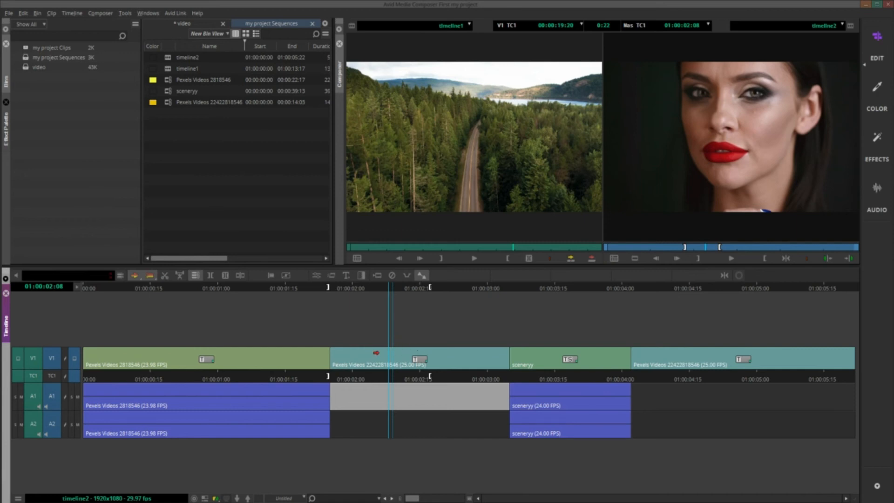
{"action": "key", "text": "ctrl+z"}
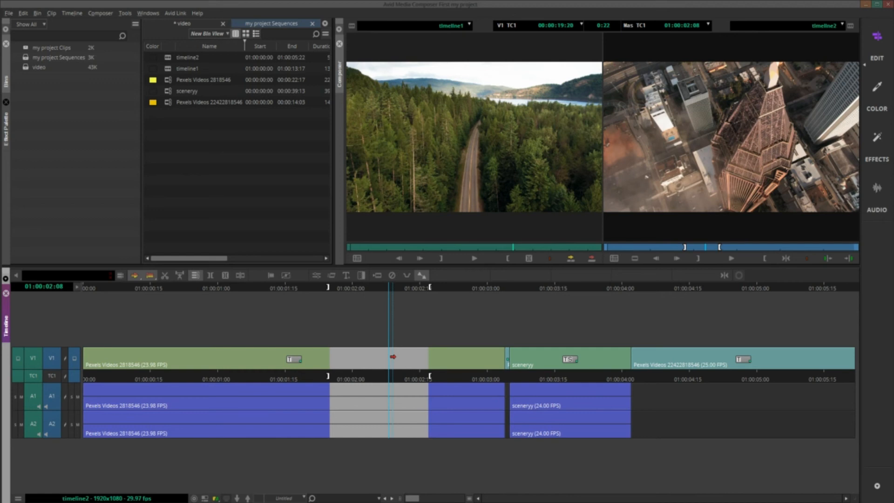
Mark an 8-frame section inside the sceneryy segment, from about 01:00:03:11 to 01:00:03:18.
{"action": "left_click_drag", "start_coordinate": [448, 295], "coordinate": [573, 289]}
{"action": "key", "text": "i"}
{"action": "key", "text": "o"}
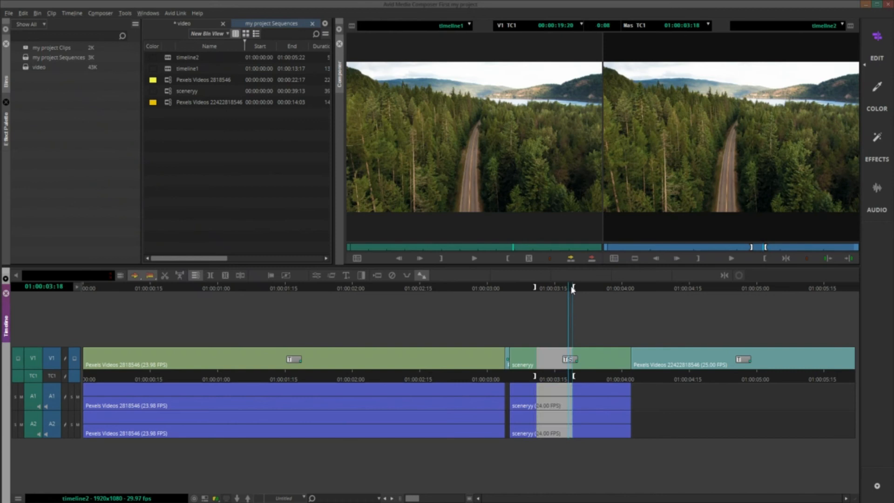
{"action": "left_click", "coordinate": [787, 262]}
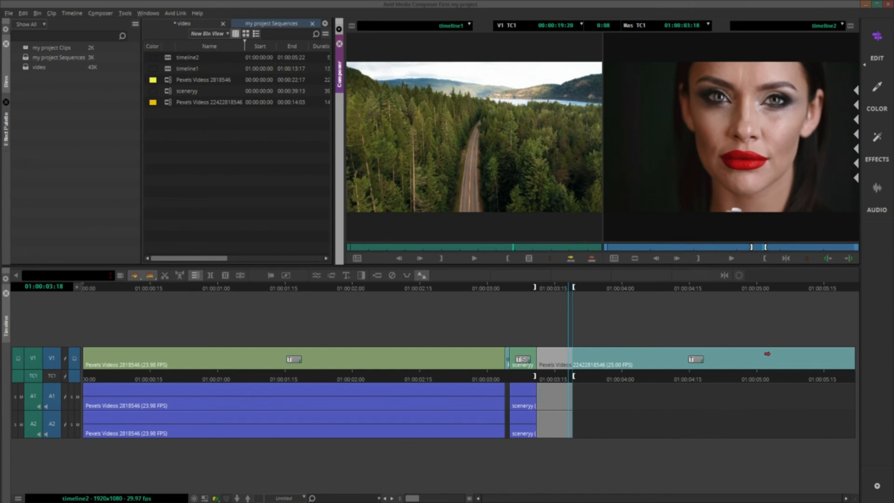
{"action": "key", "text": "ctrl+z"}
{"action": "left_click", "coordinate": [658, 356]}
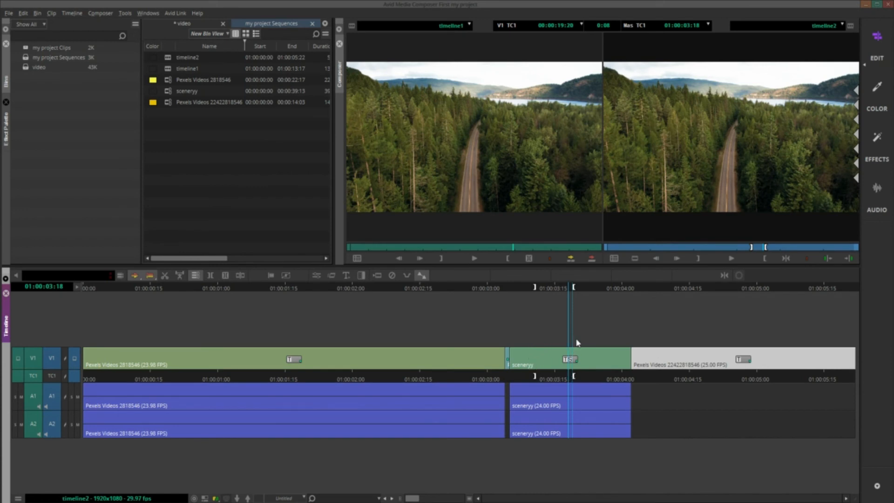
{"action": "left_click", "coordinate": [782, 259]}
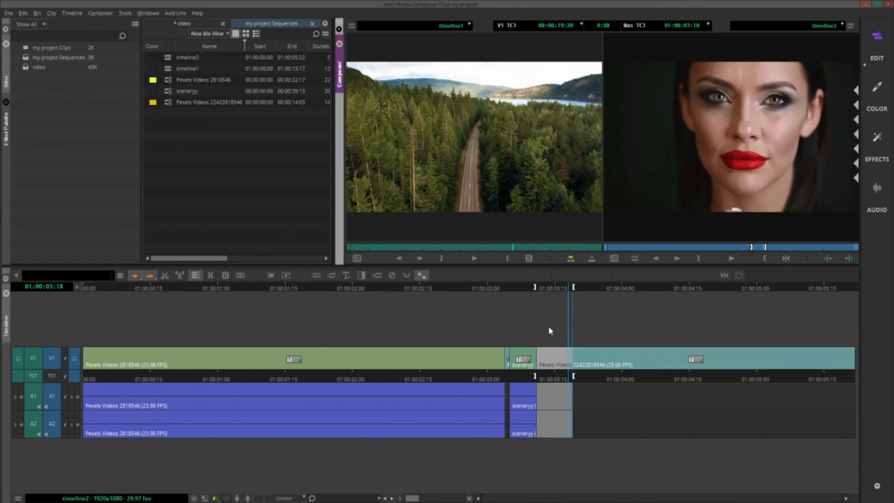
{"action": "left_click", "coordinate": [513, 299]}
{"action": "left_click", "coordinate": [476, 297]}
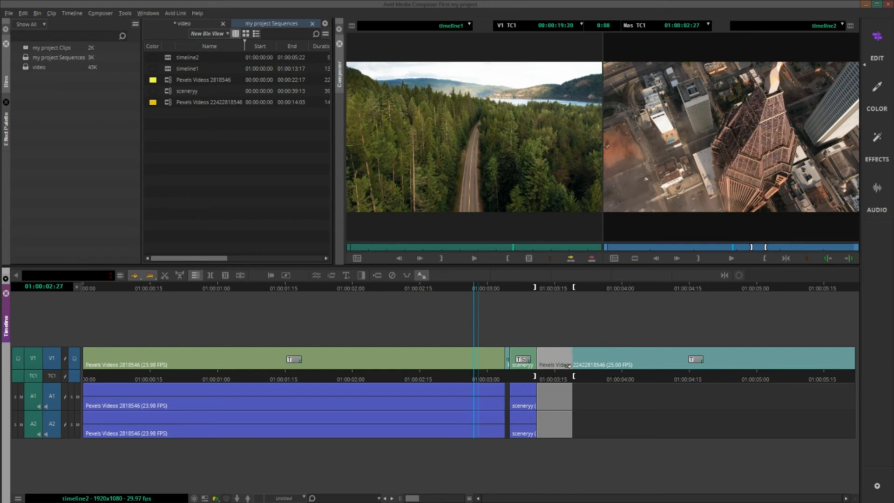
{"action": "key", "text": "ctrl+z"}
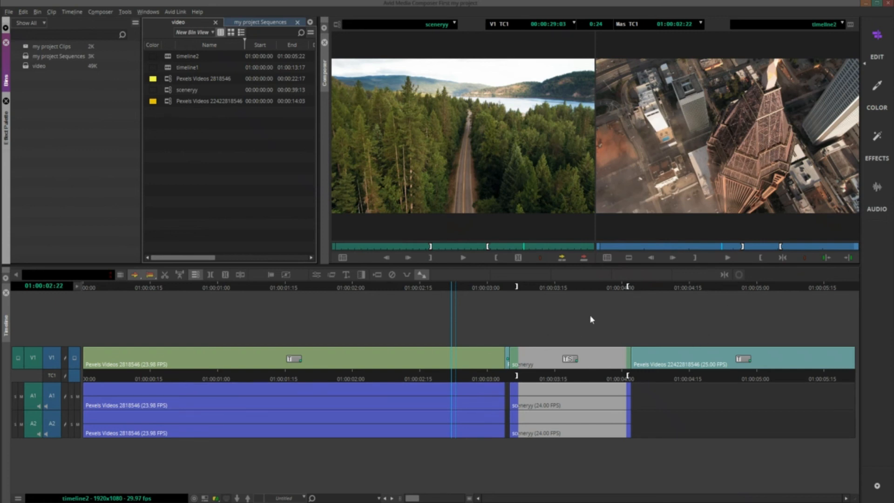
Scrub through timeline2 and park the position indicator at 01:00:02:18.
{"action": "left_click_drag", "start_coordinate": [560, 287], "coordinate": [614, 289]}
{"action": "left_click_drag", "start_coordinate": [669, 286], "coordinate": [712, 289]}
{"action": "left_click", "coordinate": [450, 288]}
{"action": "left_click", "coordinate": [435, 294]}
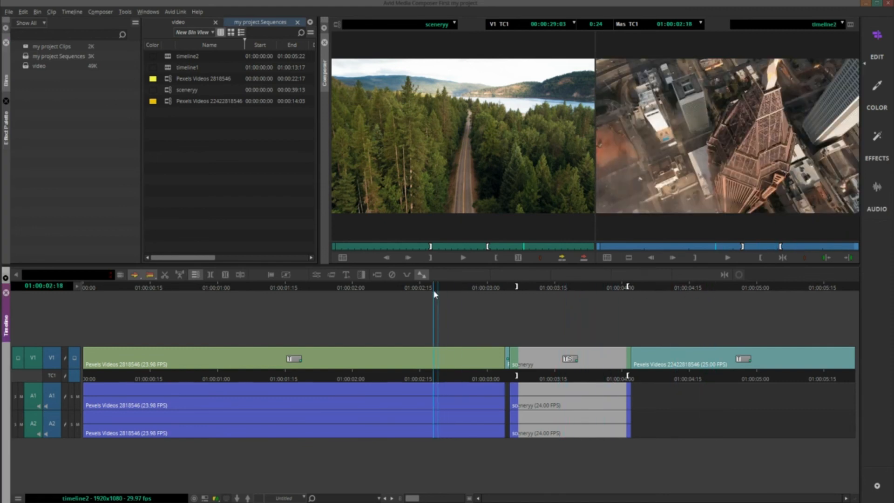
{"action": "left_click", "coordinate": [455, 25]}
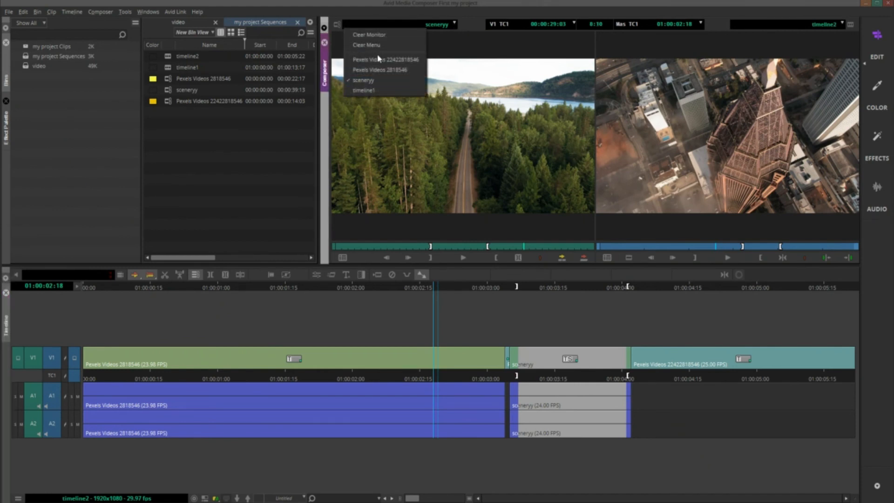
{"action": "left_click", "coordinate": [373, 70]}
{"action": "left_click", "coordinate": [454, 24]}
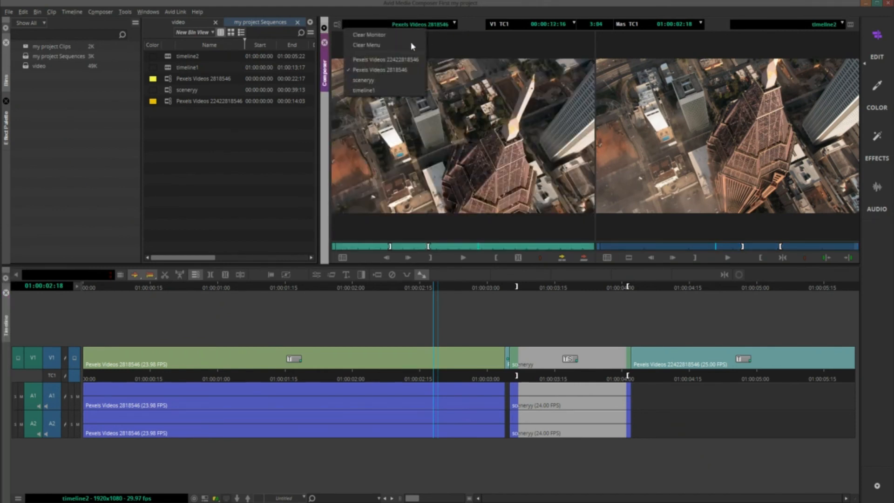
{"action": "left_click", "coordinate": [386, 59]}
{"action": "left_click", "coordinate": [437, 24]}
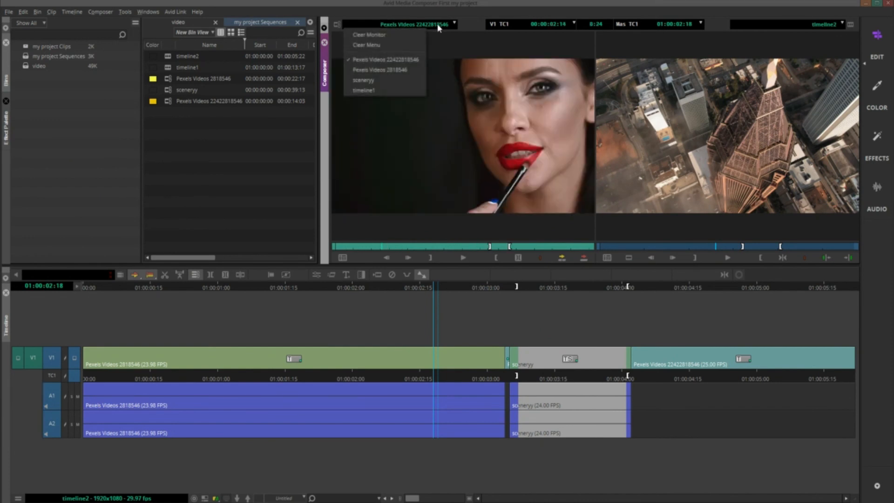
{"action": "left_click", "coordinate": [396, 81]}
Load timeline1 in the record monitor for viewing and switch back to timeline2.
{"action": "left_click", "coordinate": [834, 24]}
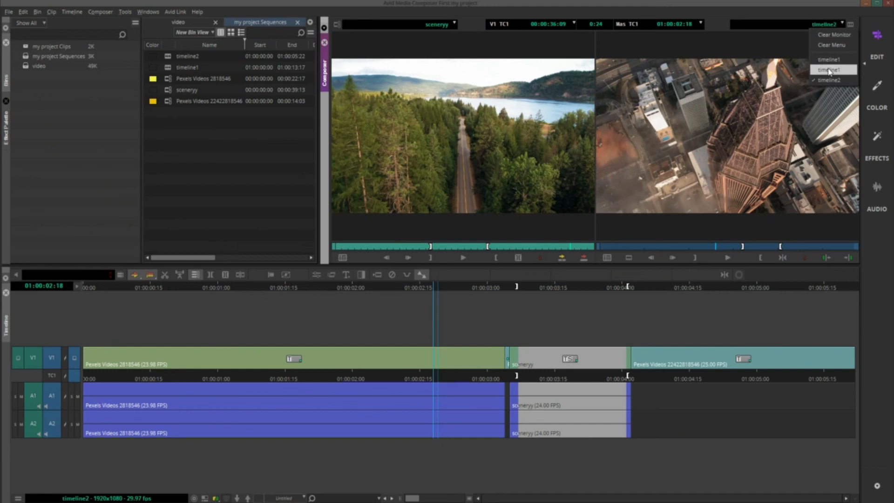
{"action": "left_click", "coordinate": [829, 70]}
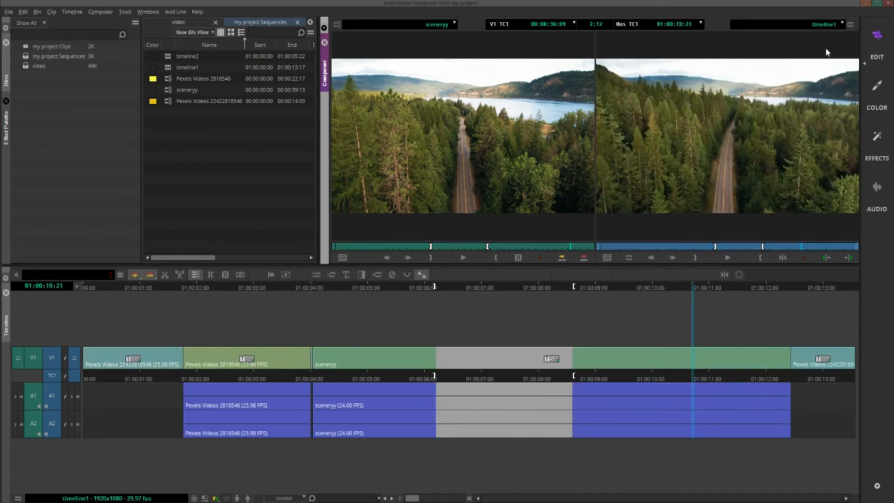
{"action": "left_click", "coordinate": [826, 26]}
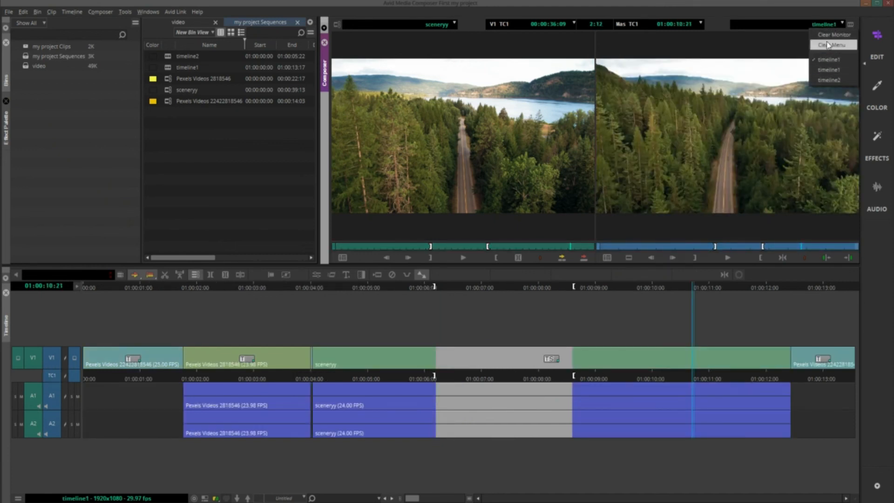
{"action": "left_click", "coordinate": [829, 81]}
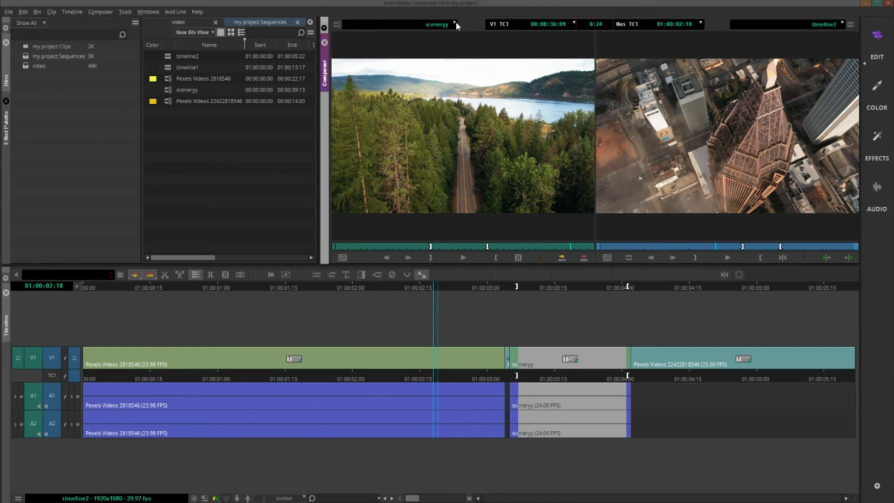
Clear the record monitor and load timeline1 into it.
{"action": "left_click", "coordinate": [841, 25]}
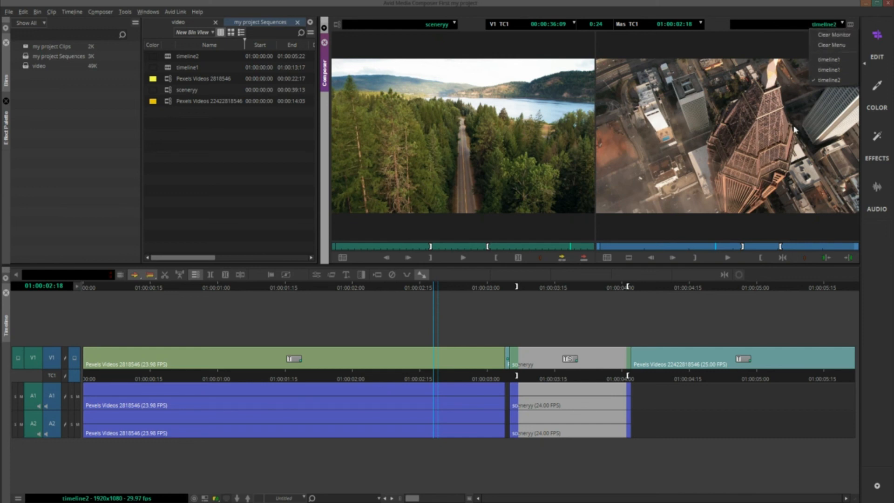
{"action": "left_click", "coordinate": [834, 36]}
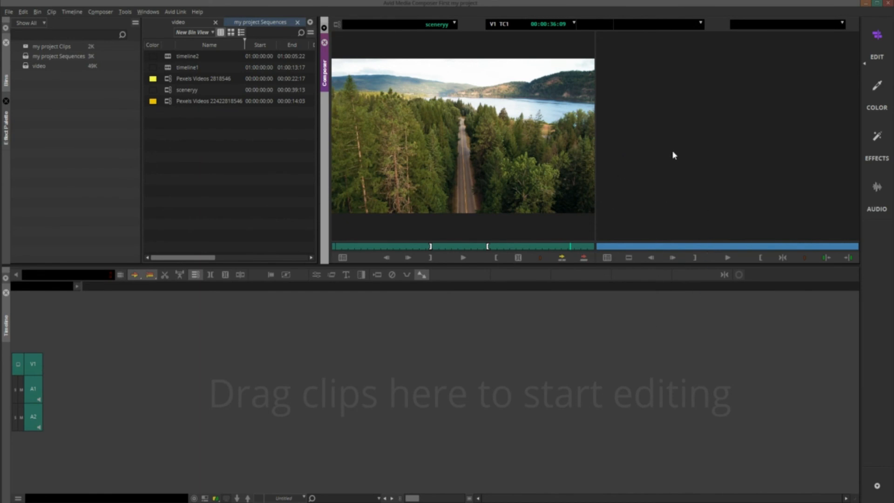
{"action": "left_click", "coordinate": [841, 24]}
{"action": "left_click", "coordinate": [832, 64]}
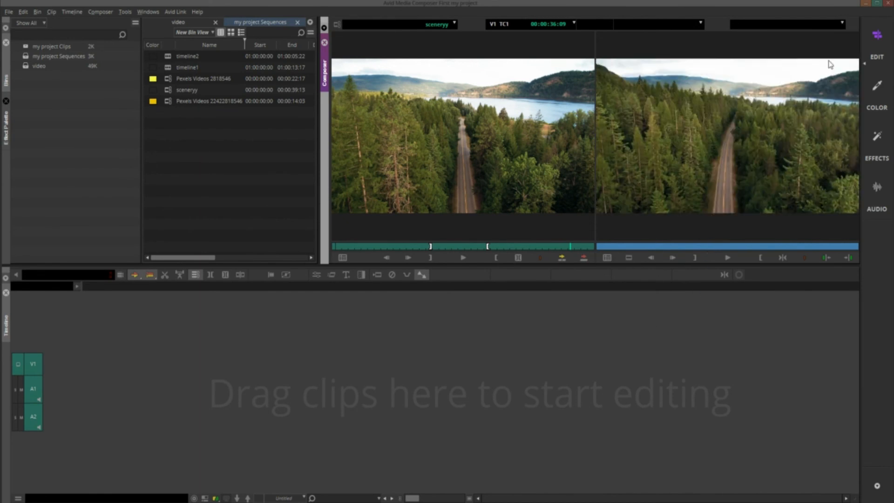
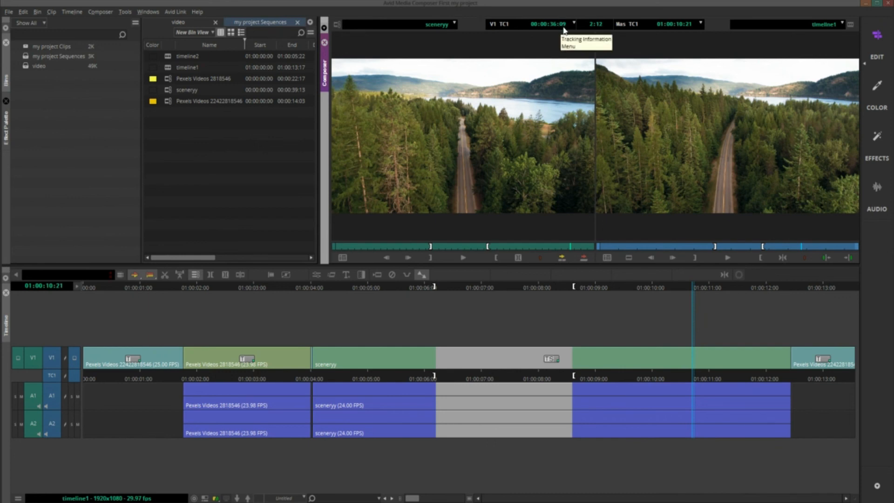
Scrub through the sceneryy clip in the source monitor and park at 00:00:12:02.
{"action": "left_click", "coordinate": [529, 247]}
{"action": "left_click", "coordinate": [558, 248]}
{"action": "left_click", "coordinate": [464, 248]}
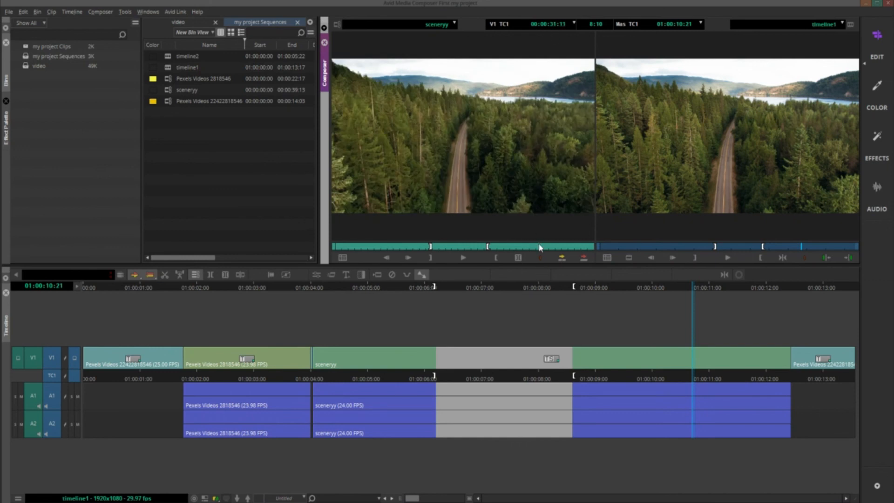
{"action": "left_click", "coordinate": [552, 248]}
{"action": "left_click", "coordinate": [557, 247]}
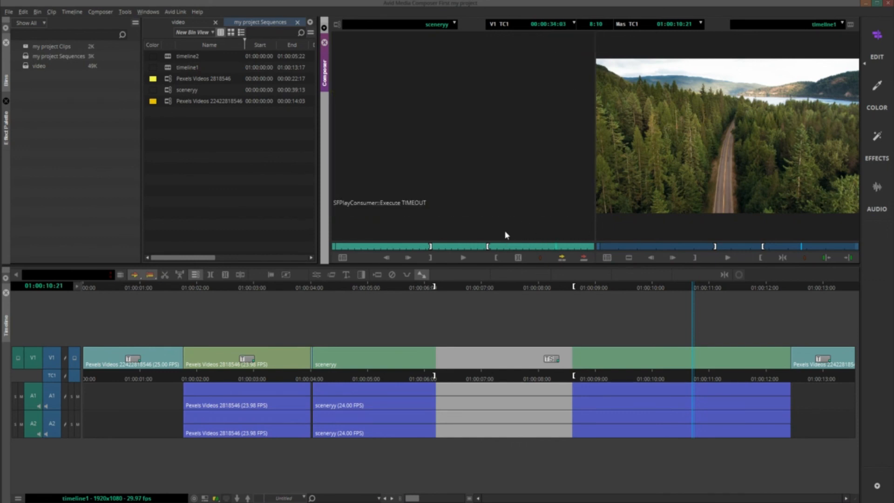
{"action": "left_click", "coordinate": [466, 247]}
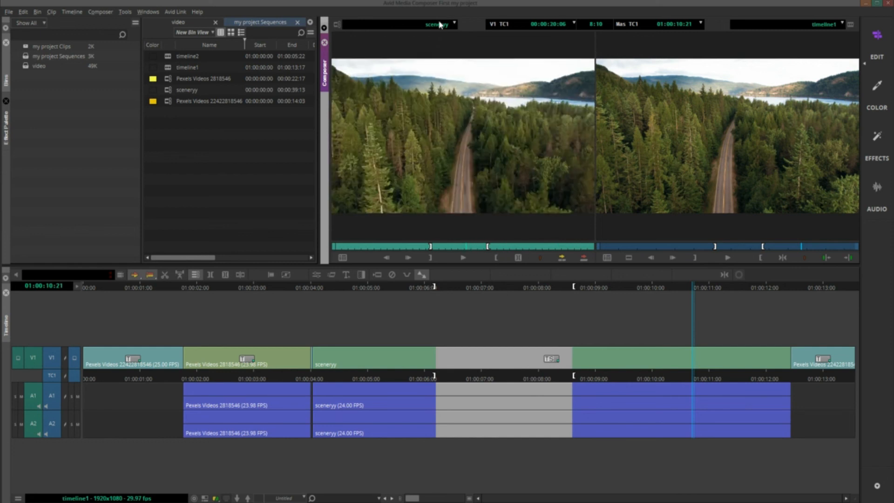
{"action": "left_click", "coordinate": [411, 248]}
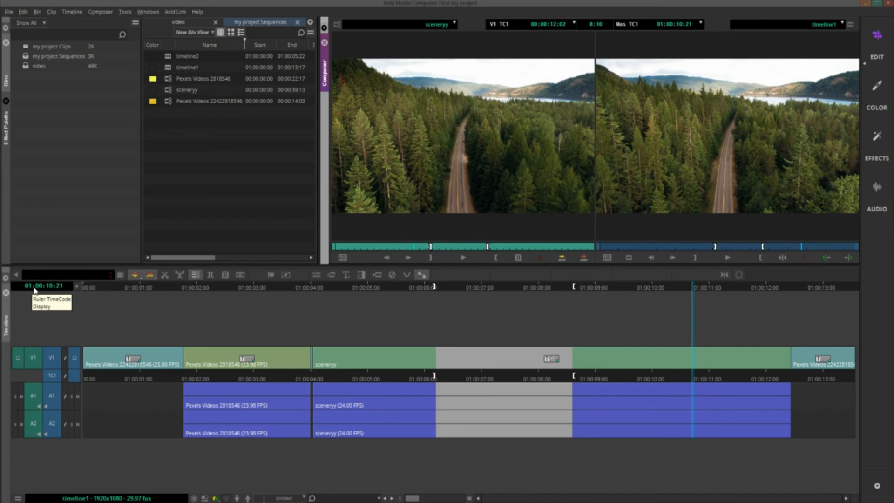
{"action": "right_click", "coordinate": [712, 113]}
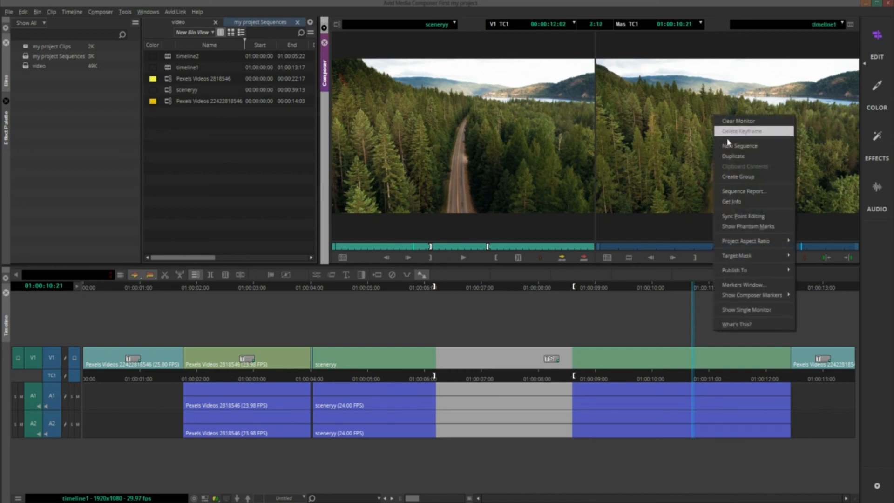
{"action": "left_click", "coordinate": [745, 192]}
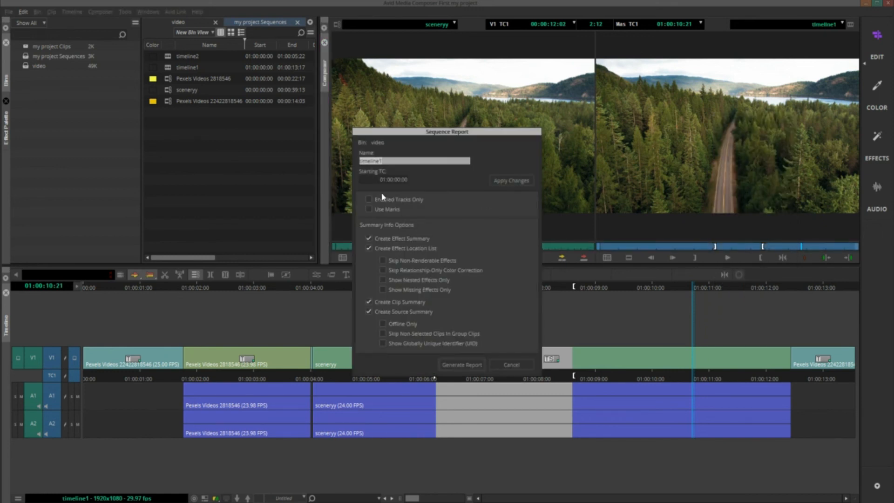
{"action": "left_click", "coordinate": [382, 180]}
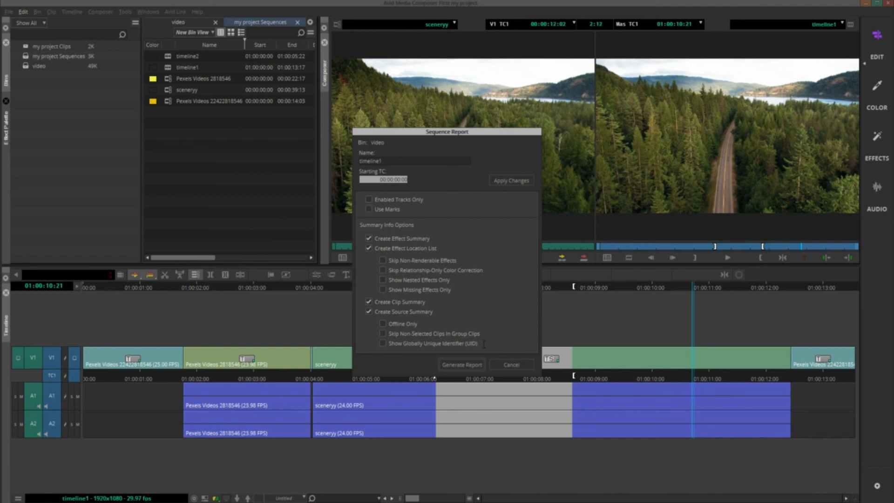
{"action": "left_click", "coordinate": [510, 366]}
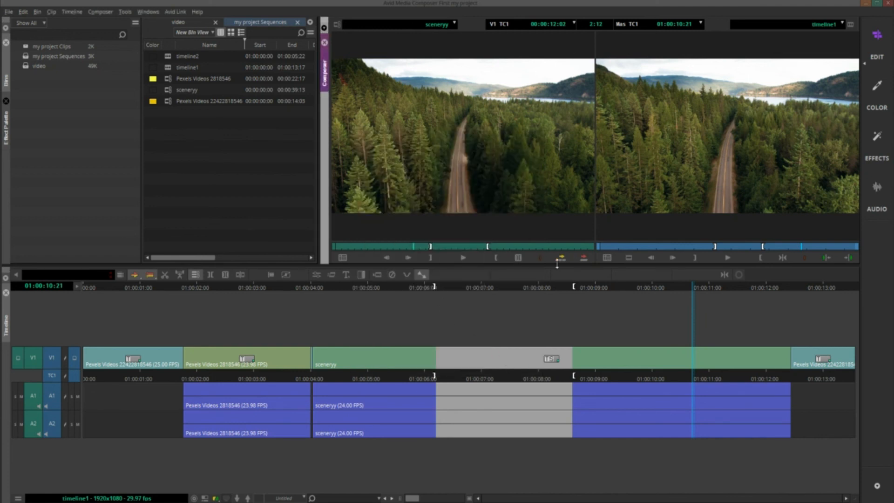
Set timeline1's starting timecode to 00:00:00:00 in its Sequence Report, apply the change and close the report.
{"action": "right_click", "coordinate": [706, 145]}
{"action": "left_click", "coordinate": [740, 223]}
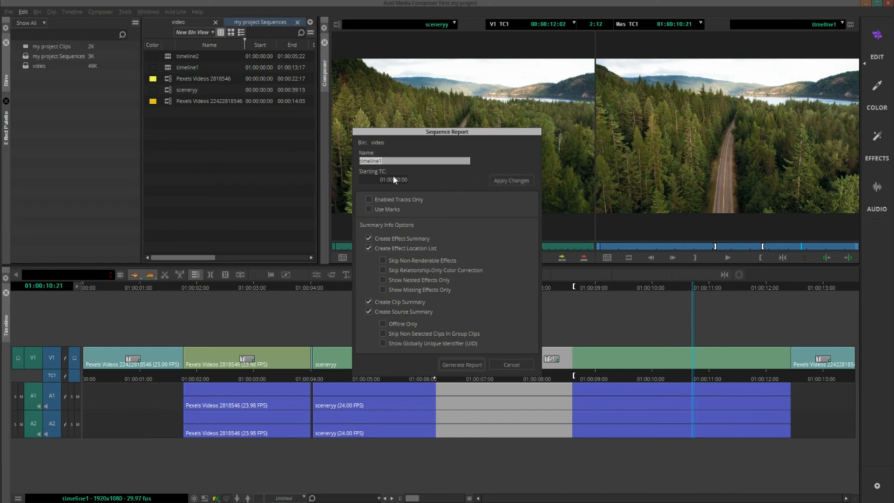
{"action": "left_click", "coordinate": [386, 179]}
{"action": "left_click", "coordinate": [386, 179]}
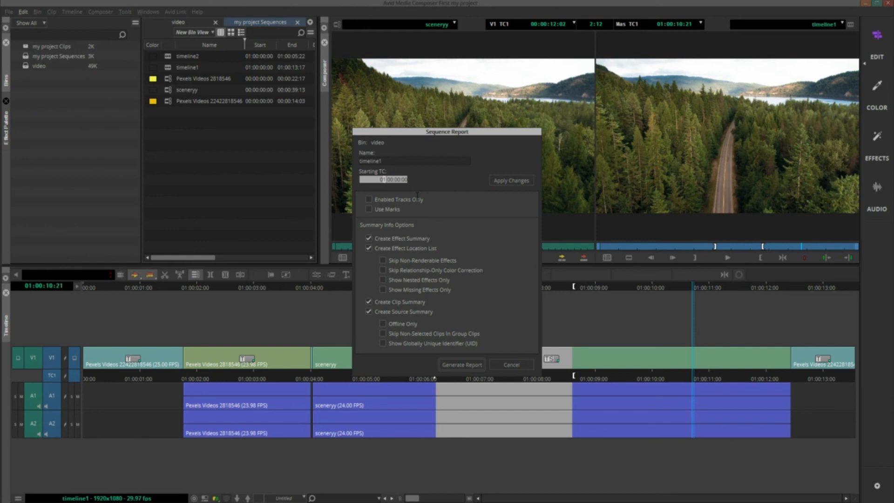
{"action": "left_click", "coordinate": [504, 187]}
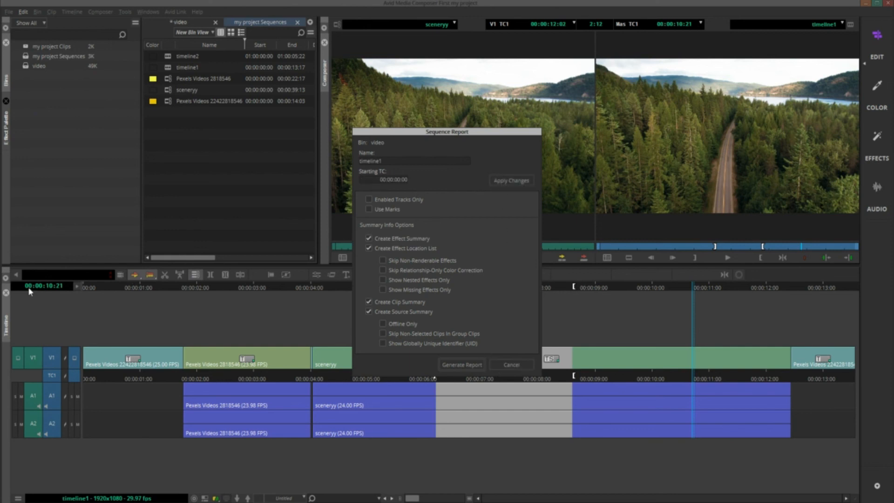
{"action": "left_click", "coordinate": [502, 366]}
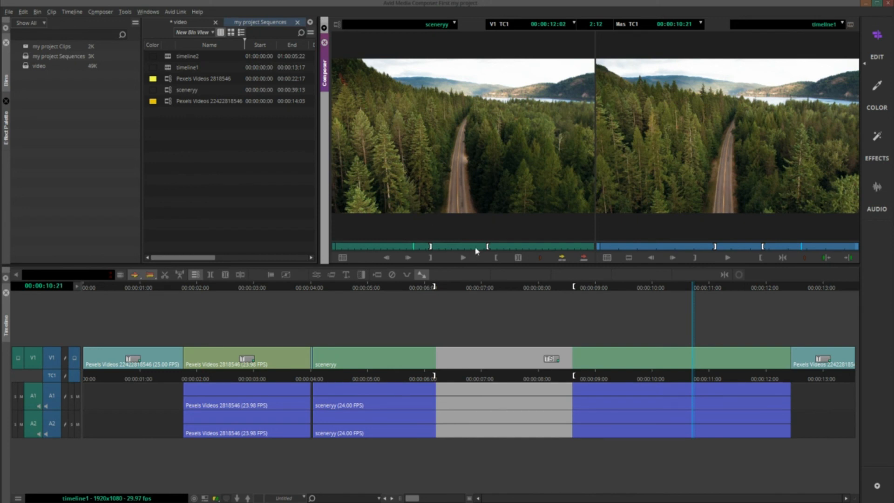
Mark the sceneryy source clip from 00:00:35:01 to 00:00:37:04 and save the section as a subclip in the video bin.
{"action": "left_click", "coordinate": [493, 246]}
{"action": "mouse_move", "coordinate": [509, 248]}
{"action": "left_mouse_down"}
{"action": "mouse_move", "coordinate": [543, 248]}
{"action": "mouse_move", "coordinate": [515, 250]}
{"action": "left_mouse_up"}
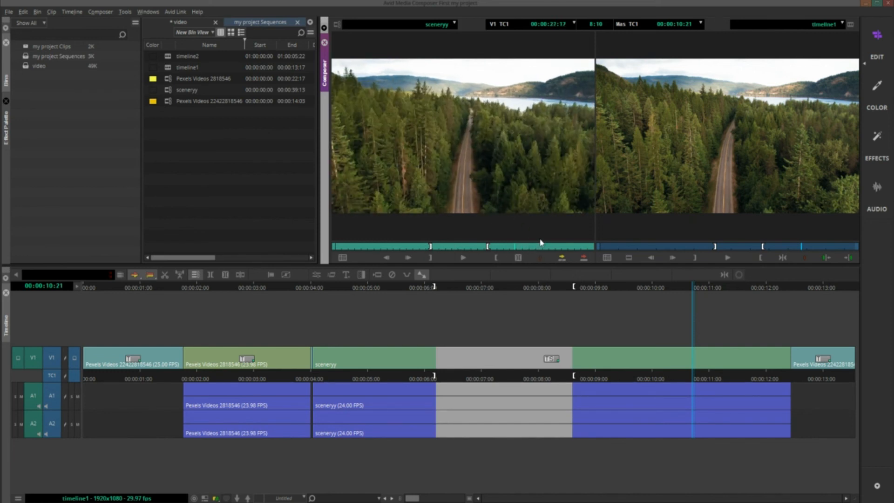
{"action": "left_click", "coordinate": [563, 248]}
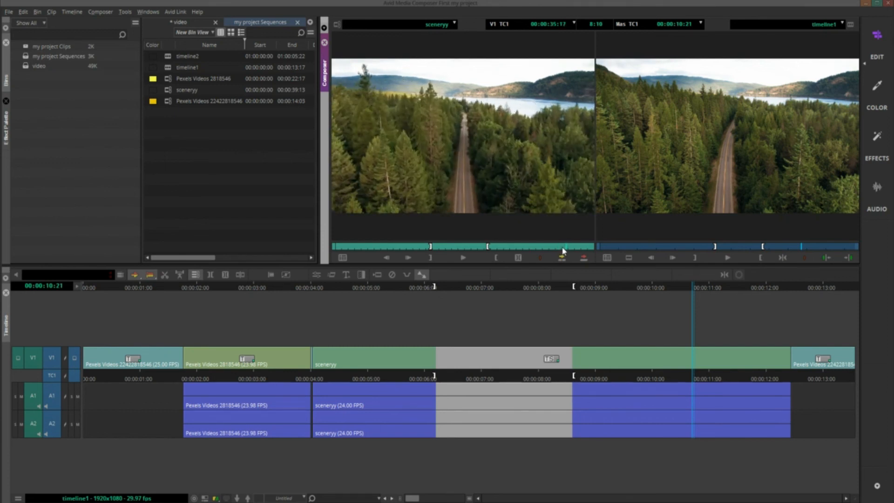
{"action": "key", "text": "o"}
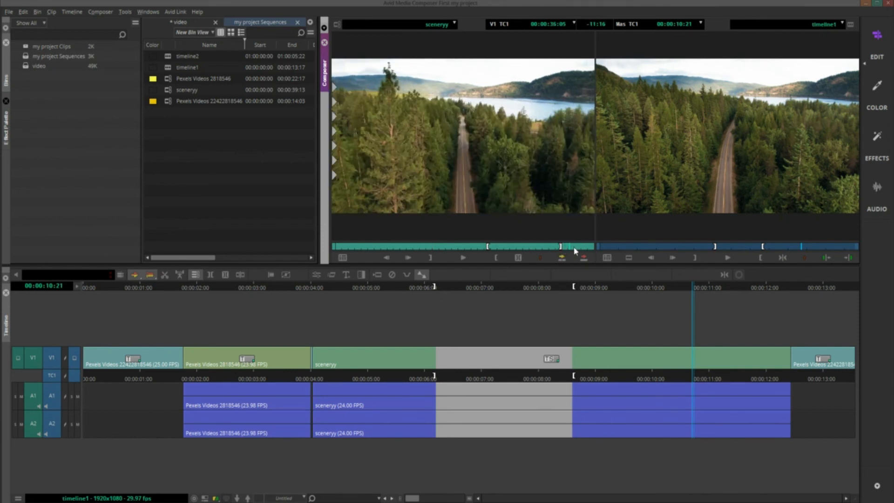
{"action": "left_click", "coordinate": [577, 251]}
{"action": "key", "text": "i"}
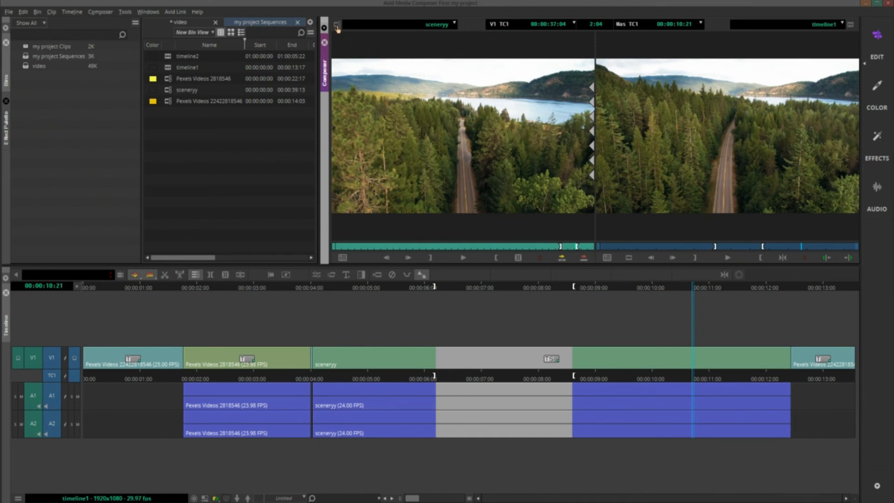
{"action": "left_click_drag", "start_coordinate": [337, 27], "coordinate": [177, 148]}
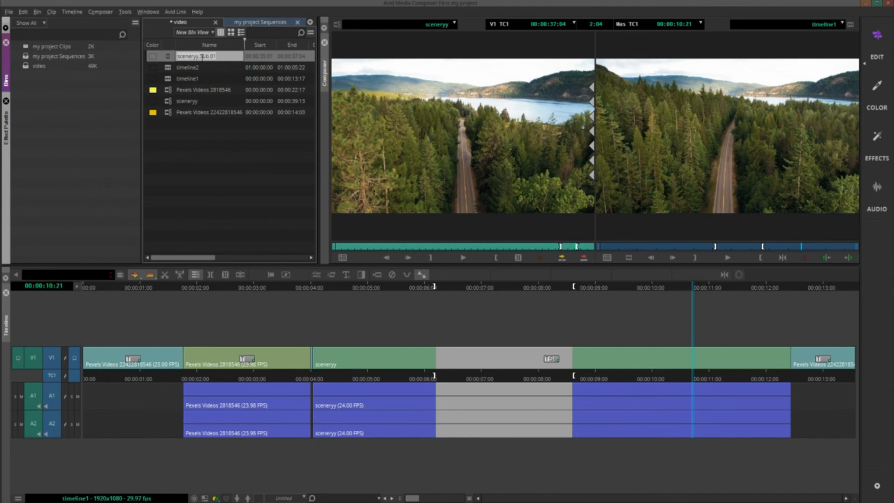
{"action": "left_click", "coordinate": [207, 158]}
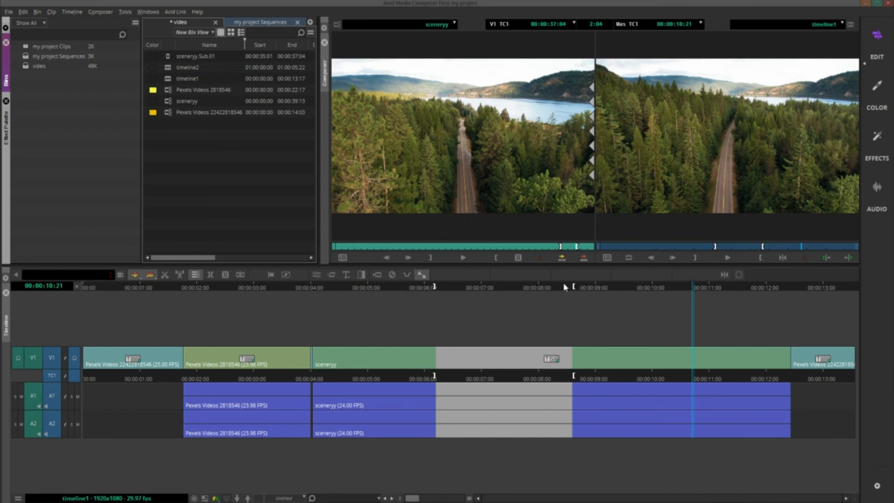
Save the marked section of timeline1, from 00:00:06:06 to 00:00:08:18, as a subsequence in the video bin.
{"action": "left_click_drag", "start_coordinate": [508, 287], "coordinate": [529, 294]}
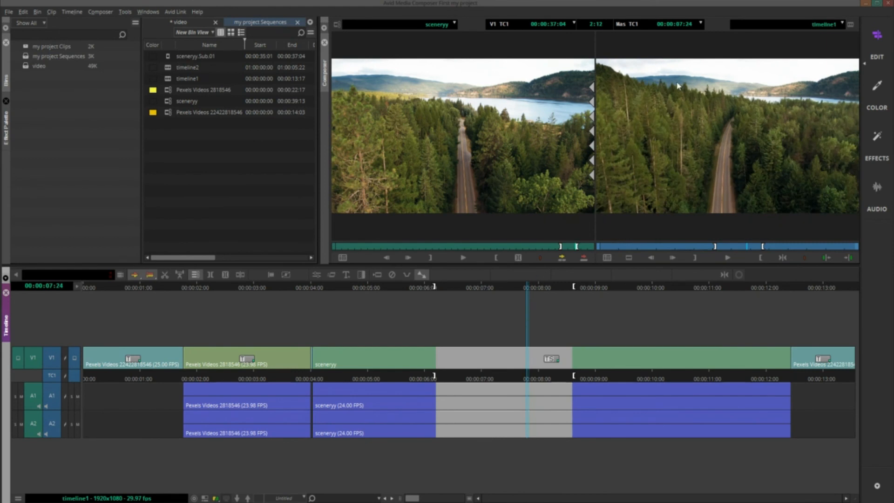
{"action": "left_click", "coordinate": [853, 26]}
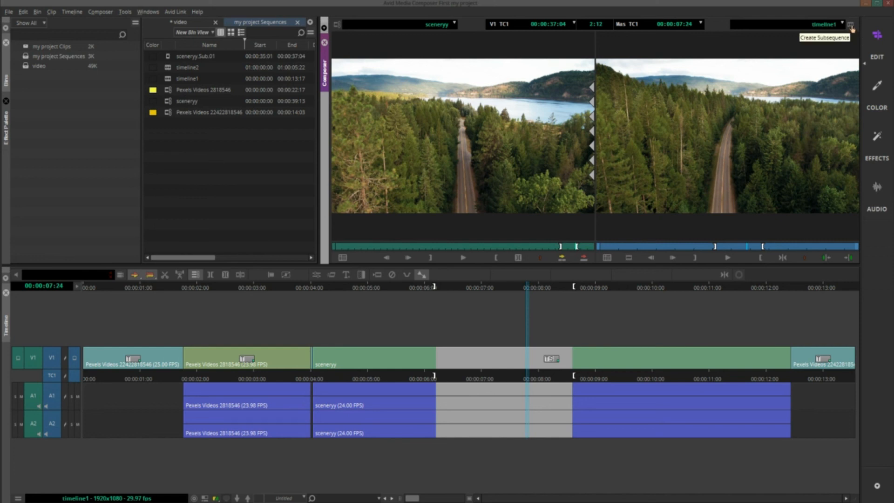
{"action": "left_click_drag", "start_coordinate": [851, 29], "coordinate": [226, 155]}
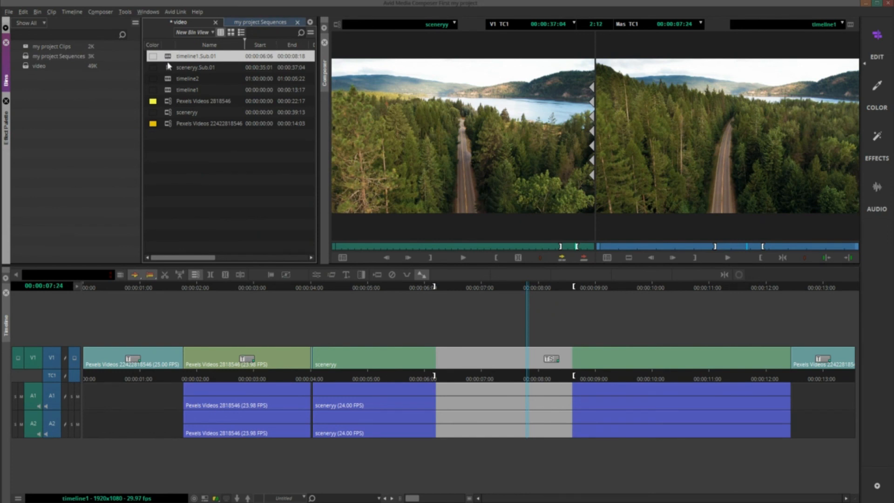
Add a Film Dissolve quick transition, Centered on Cut, at the first cut in timeline1 between the two Pexels clips.
{"action": "left_click_drag", "start_coordinate": [264, 289], "coordinate": [222, 295]}
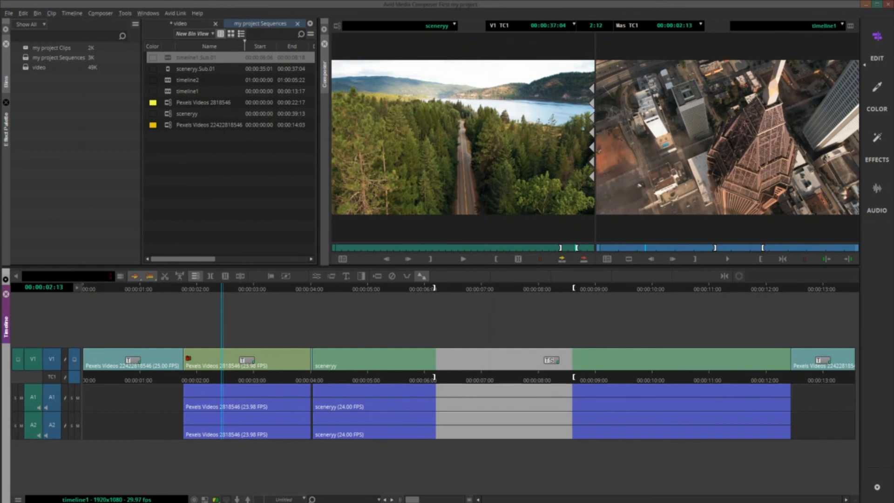
{"action": "left_click", "coordinate": [185, 357]}
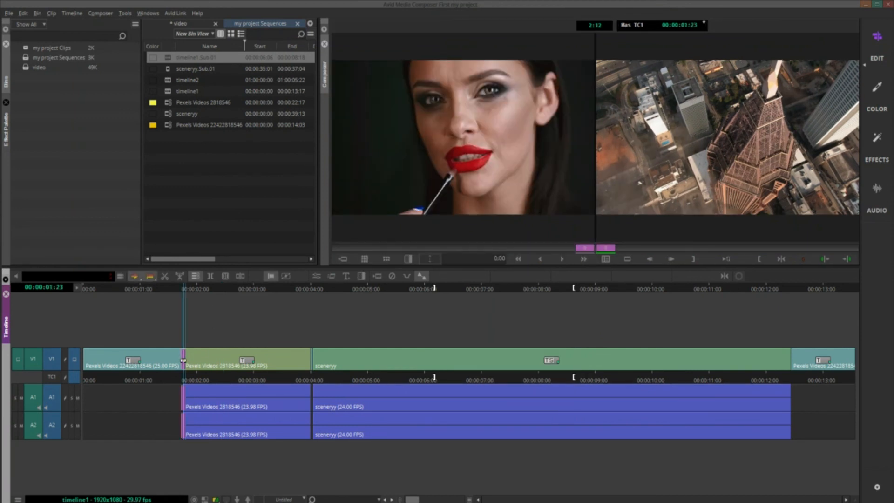
{"action": "left_click", "coordinate": [361, 278]}
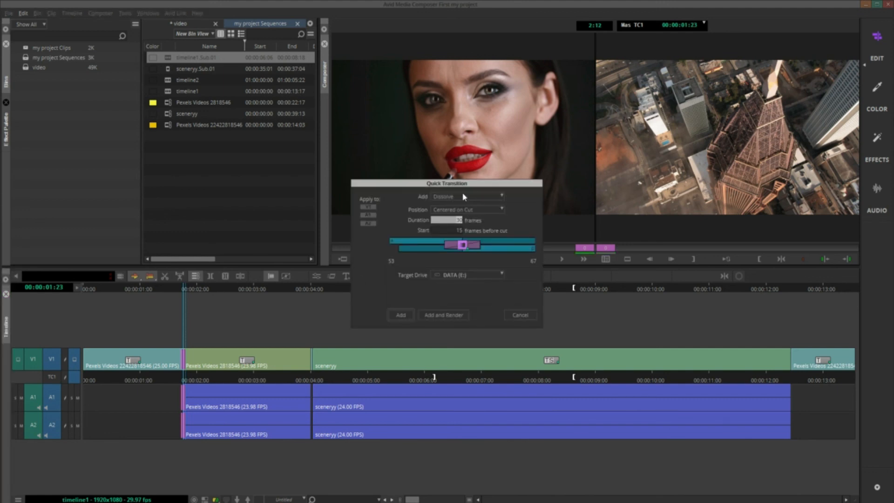
{"action": "left_click", "coordinate": [468, 197]}
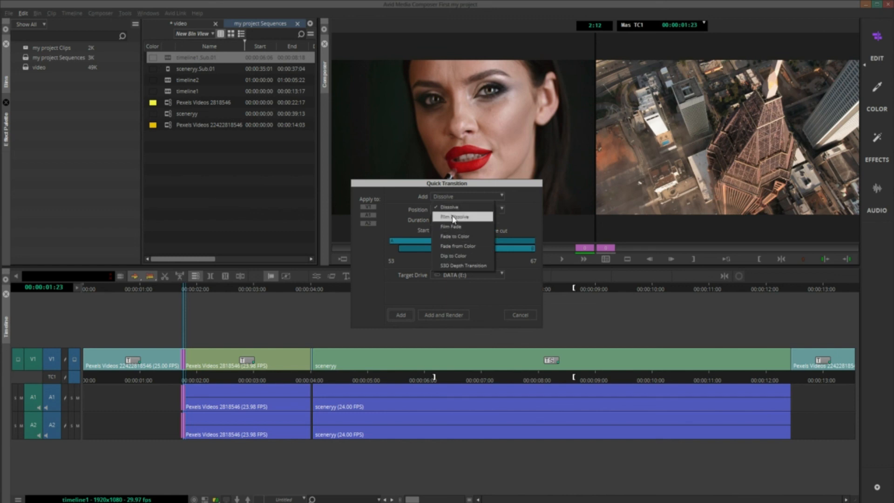
{"action": "left_click", "coordinate": [453, 217]}
{"action": "left_click", "coordinate": [475, 209]}
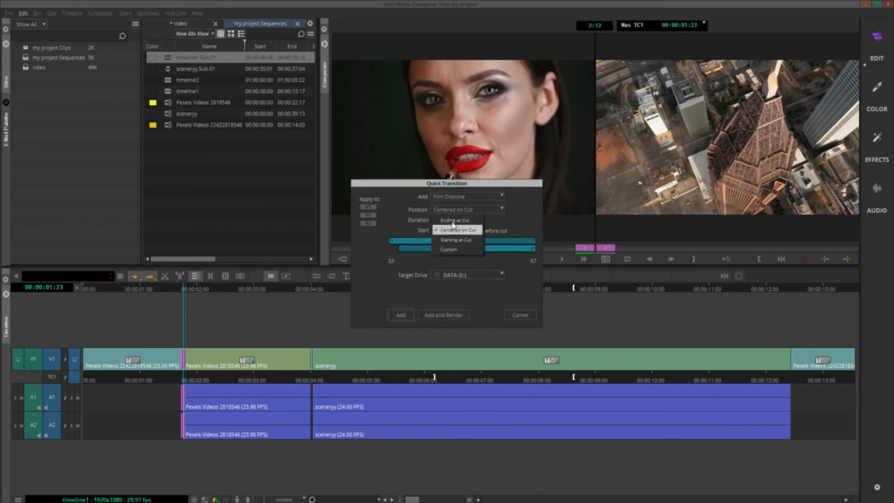
{"action": "left_click", "coordinate": [487, 222]}
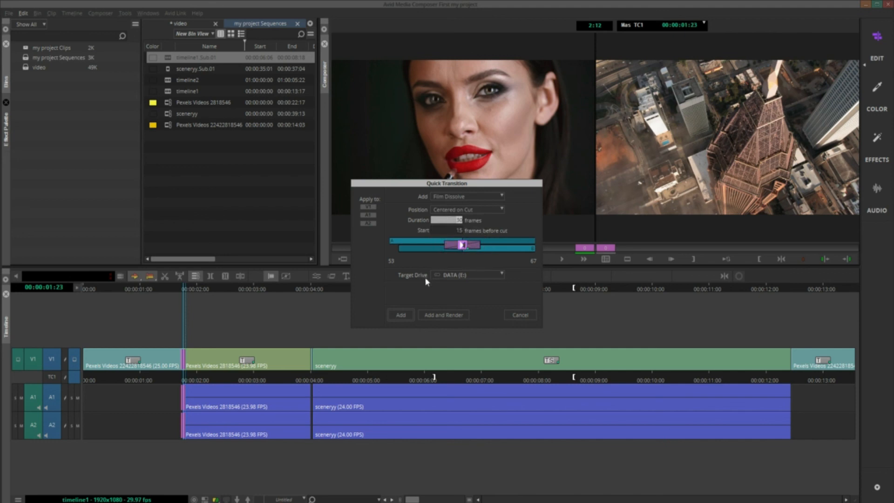
{"action": "left_click", "coordinate": [399, 316]}
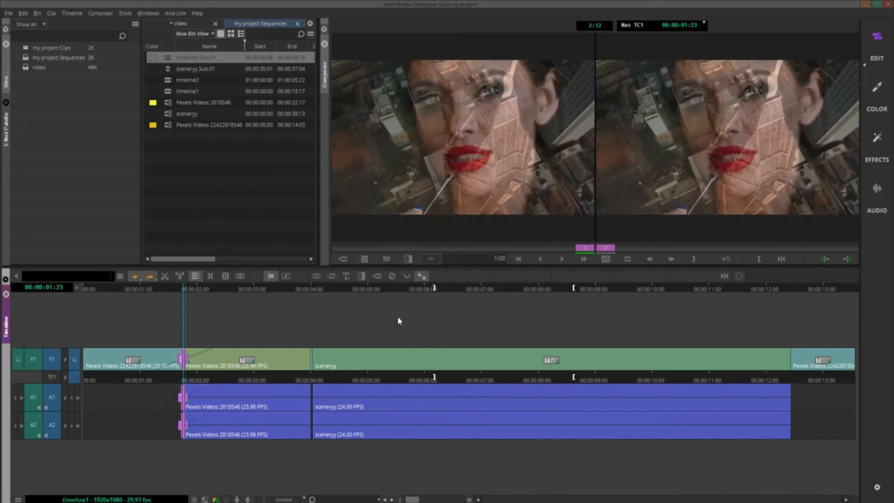
Scrub across the dissolve at timeline1's first cut and select its transition icon to inspect the effect.
{"action": "left_click", "coordinate": [177, 288]}
{"action": "left_click_drag", "start_coordinate": [178, 290], "coordinate": [208, 306]}
{"action": "left_click", "coordinate": [184, 359]}
{"action": "left_click", "coordinate": [185, 360]}
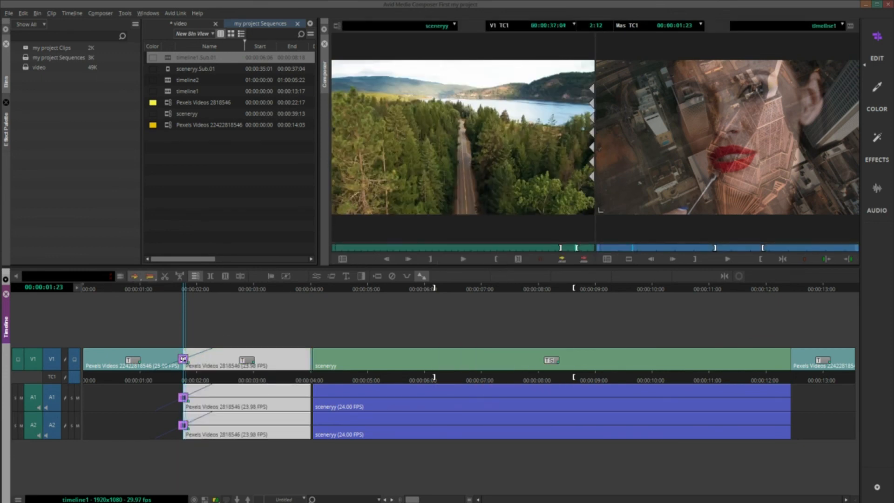
{"action": "left_click", "coordinate": [184, 359]}
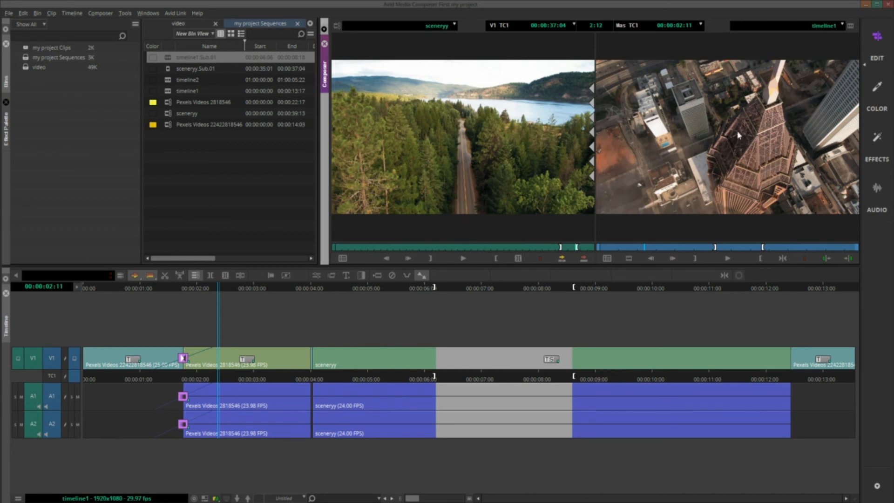
Open the Publish settings of timeline1 with Local Drive as the destination.
{"action": "right_click", "coordinate": [722, 138]}
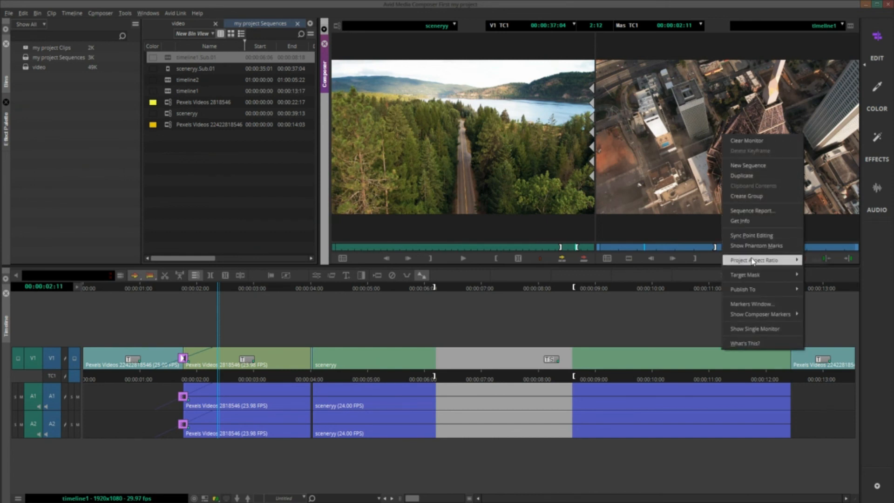
{"action": "mouse_move", "coordinate": [754, 290]}
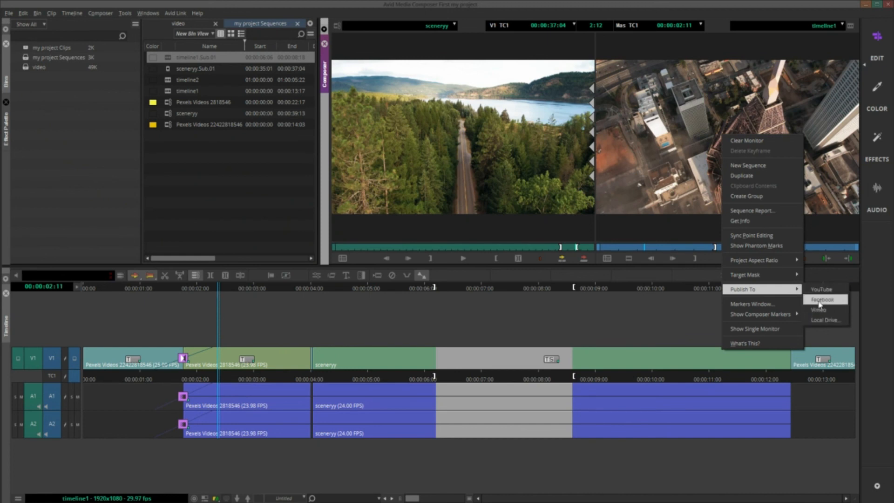
{"action": "left_click", "coordinate": [820, 321]}
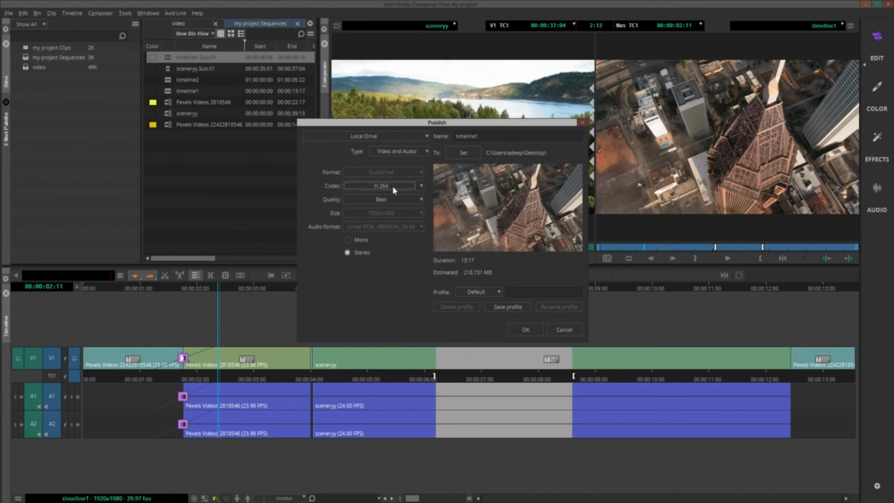
Try the Faster publish quality to compare the estimated file size, and return the quality to Best.
{"action": "left_click", "coordinate": [420, 200]}
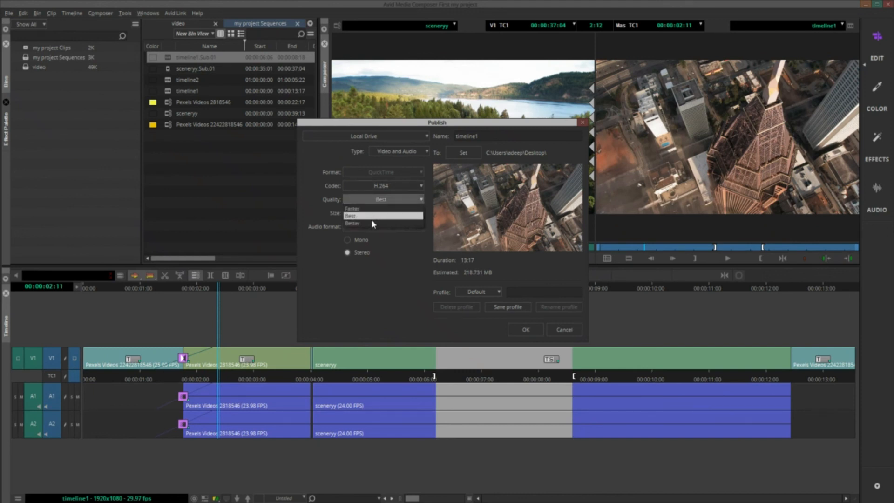
{"action": "left_click", "coordinate": [370, 210]}
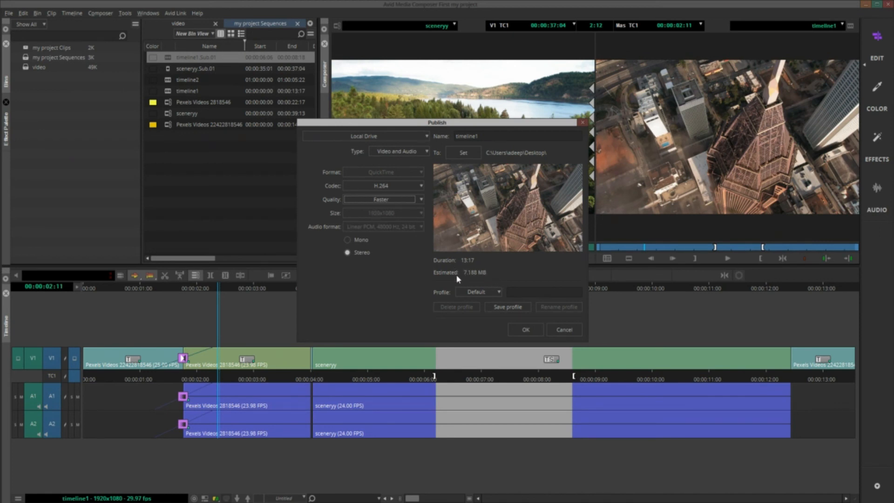
{"action": "left_click", "coordinate": [420, 199]}
{"action": "left_click", "coordinate": [396, 218]}
Switch the publish destination to YouTube, open its login page and close it without signing in, and check the other destinations.
{"action": "left_click", "coordinate": [427, 137]}
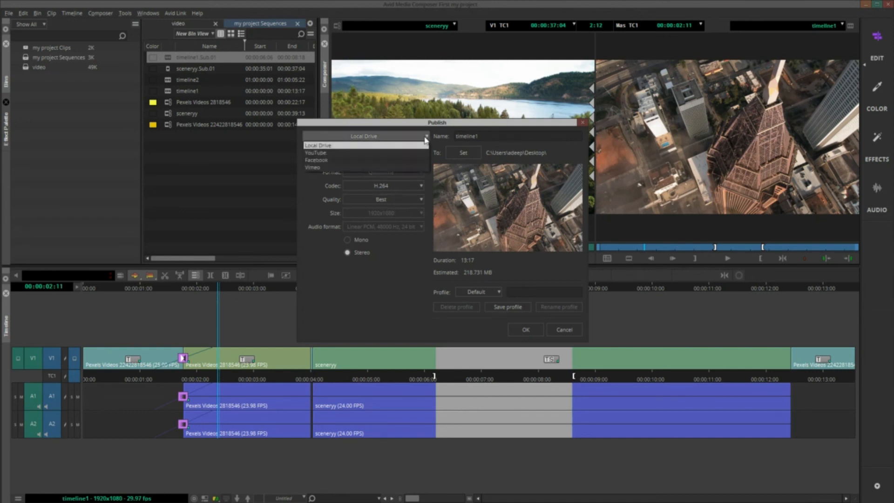
{"action": "left_click", "coordinate": [320, 153]}
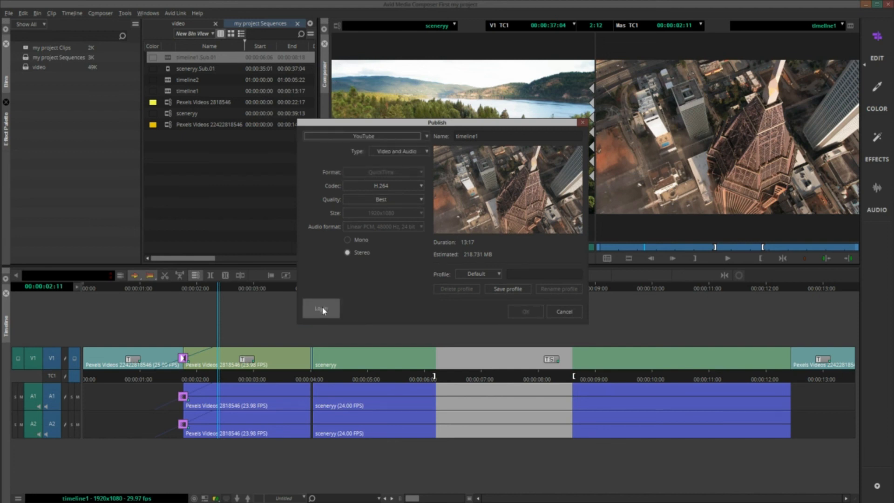
{"action": "left_click", "coordinate": [322, 310]}
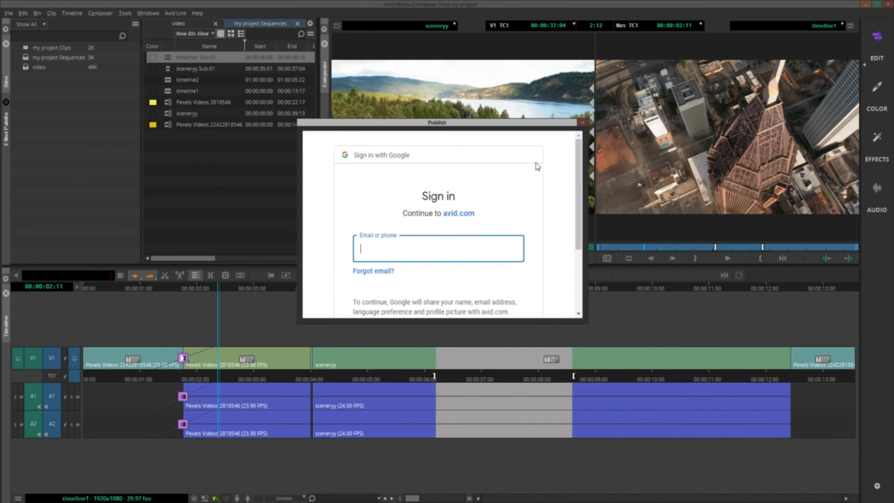
{"action": "left_click", "coordinate": [583, 125]}
{"action": "left_click", "coordinate": [391, 136]}
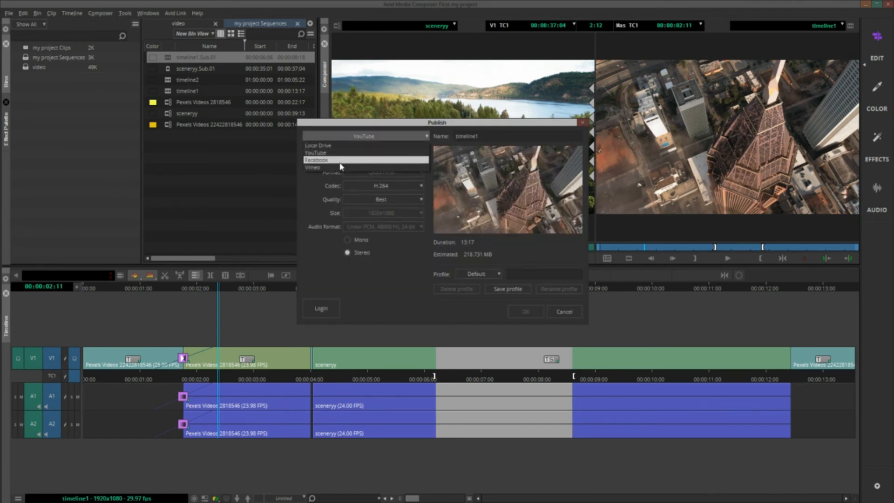
{"action": "left_click", "coordinate": [368, 290]}
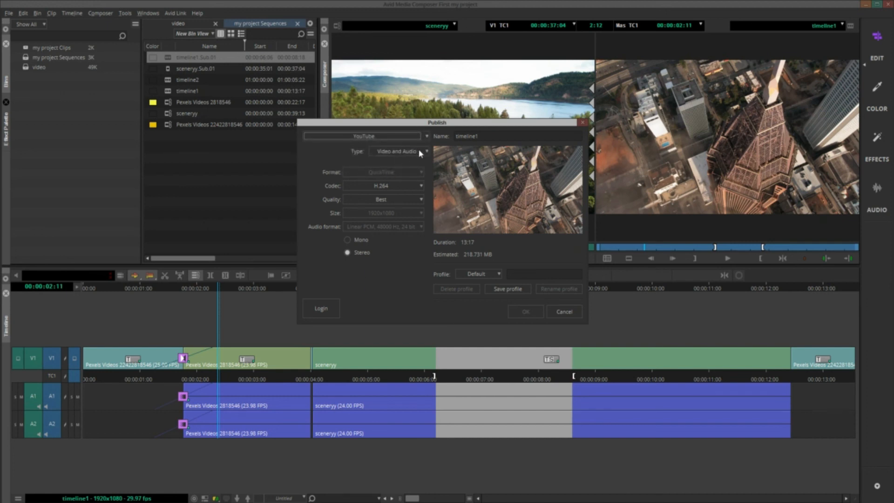
Try the Video only publish type, restore Video and Audio, and set the destination back to Local Drive.
{"action": "left_click", "coordinate": [423, 151]}
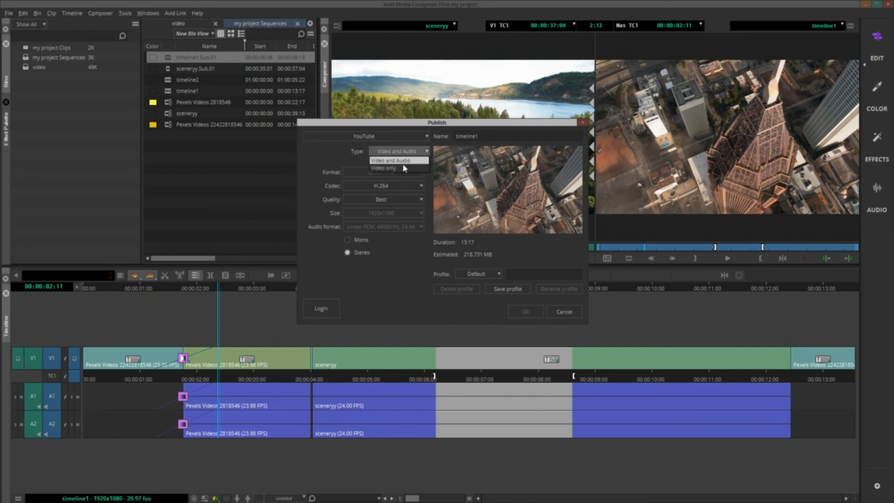
{"action": "left_click", "coordinate": [404, 168]}
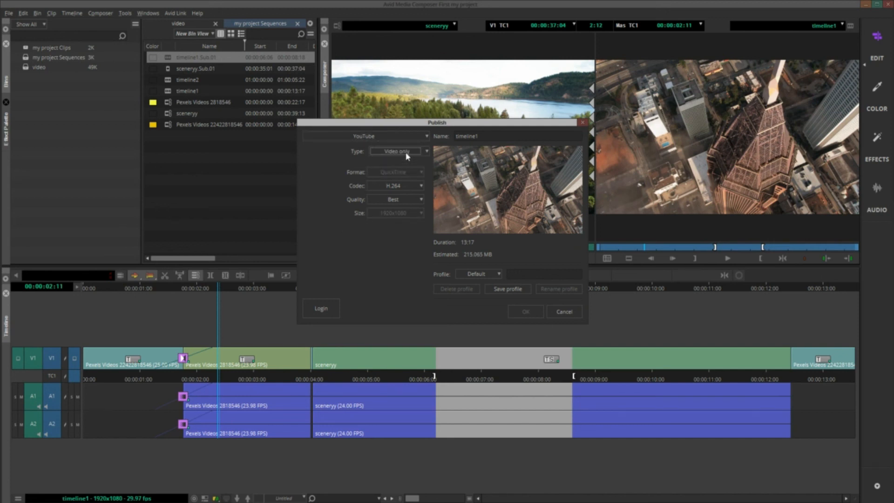
{"action": "left_click", "coordinate": [407, 154]}
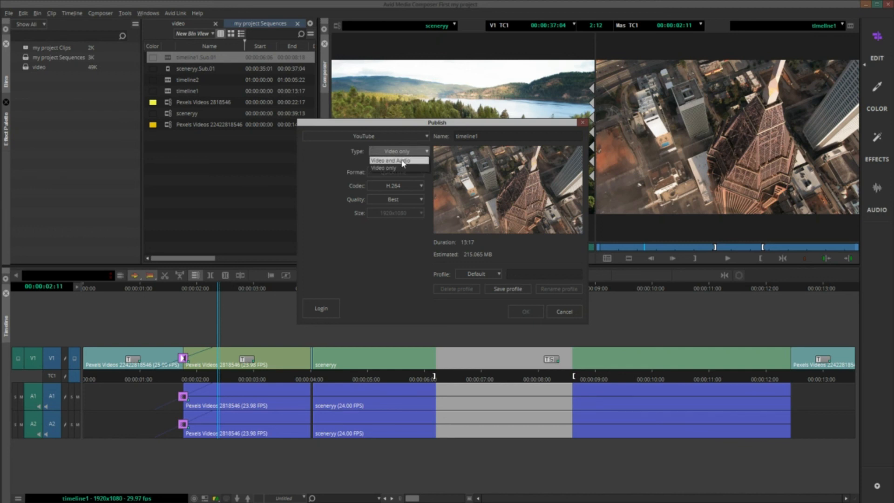
{"action": "left_click", "coordinate": [404, 161]}
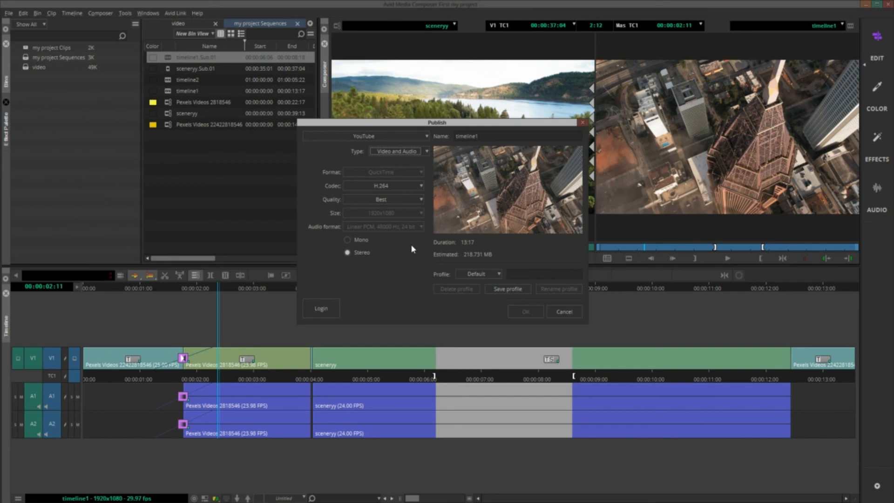
{"action": "left_click", "coordinate": [403, 136]}
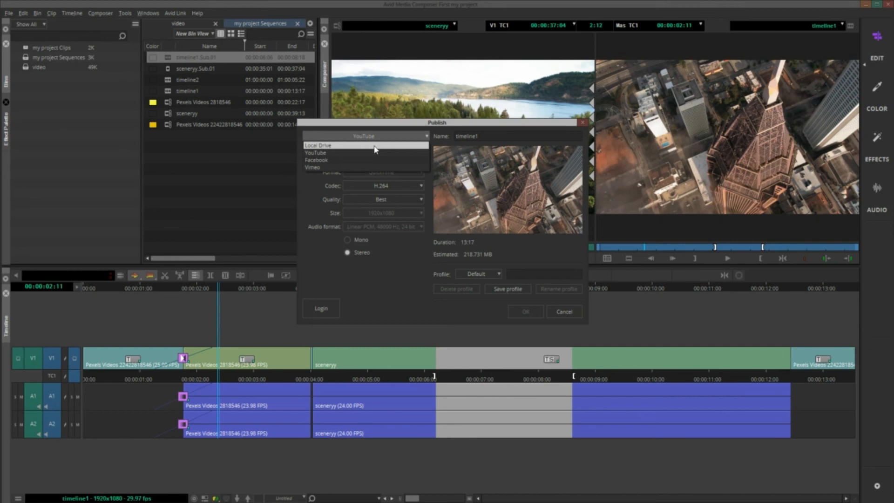
{"action": "left_click", "coordinate": [376, 147]}
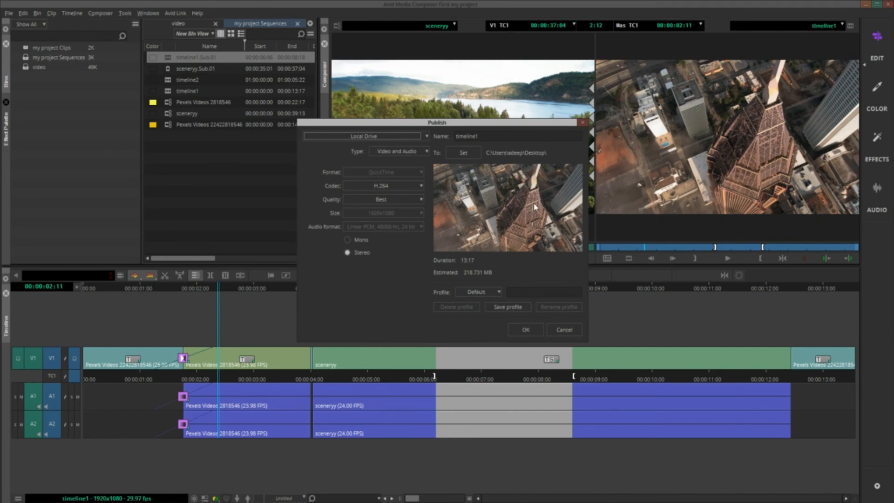